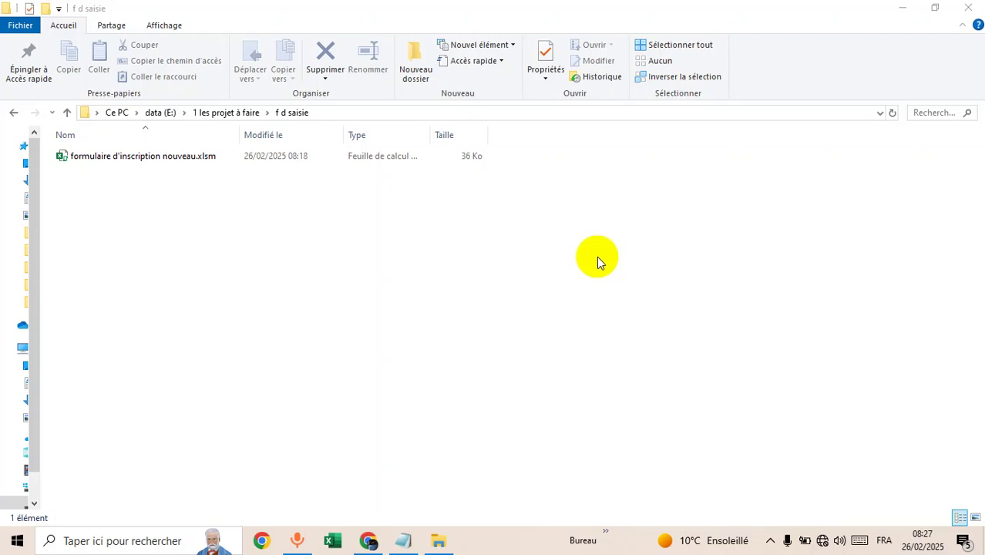
# - Open formulaire d'inscription nouveau.xlsm from the f d saisie folder
pyautogui.click(161, 164)
pyautogui.rightClick(161, 167)
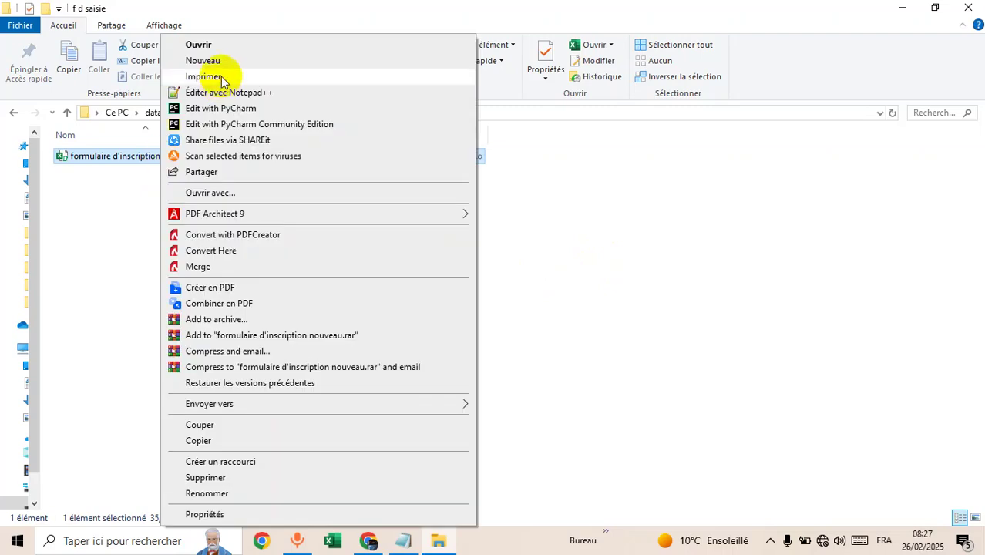
pyautogui.click(227, 45)
pyautogui.write('Paris')
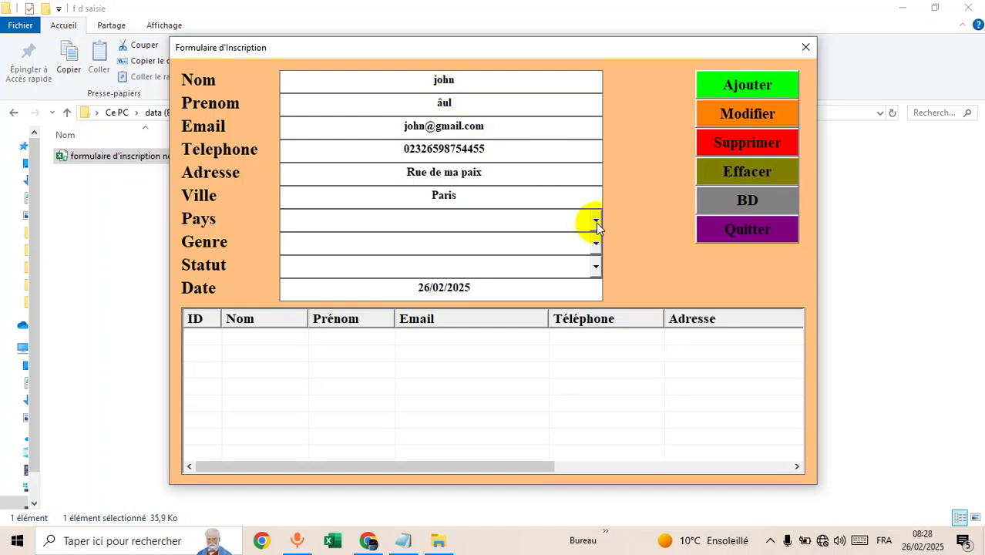
# - Choose France, Homme and Célibataire, then add the person as record ID 1 with Ajouter
pyautogui.click(596, 222)
pyautogui.click(577, 237)
pyautogui.click(595, 245)
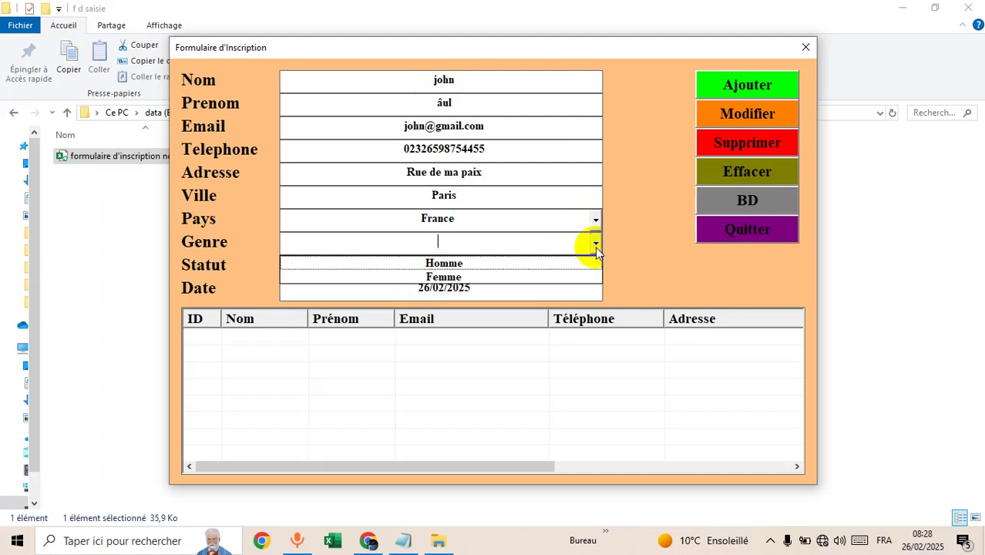
pyautogui.click(556, 262)
pyautogui.click(596, 268)
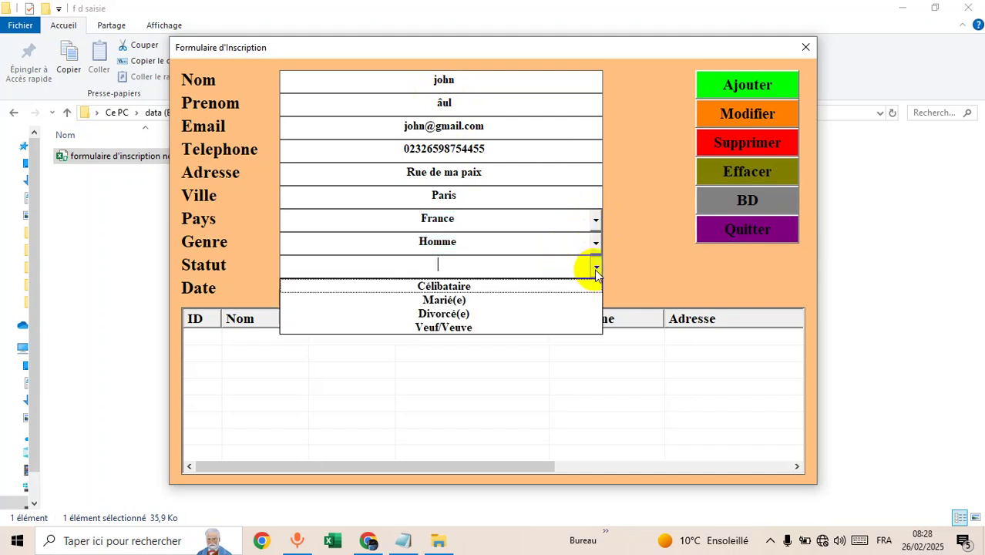
pyautogui.click(557, 284)
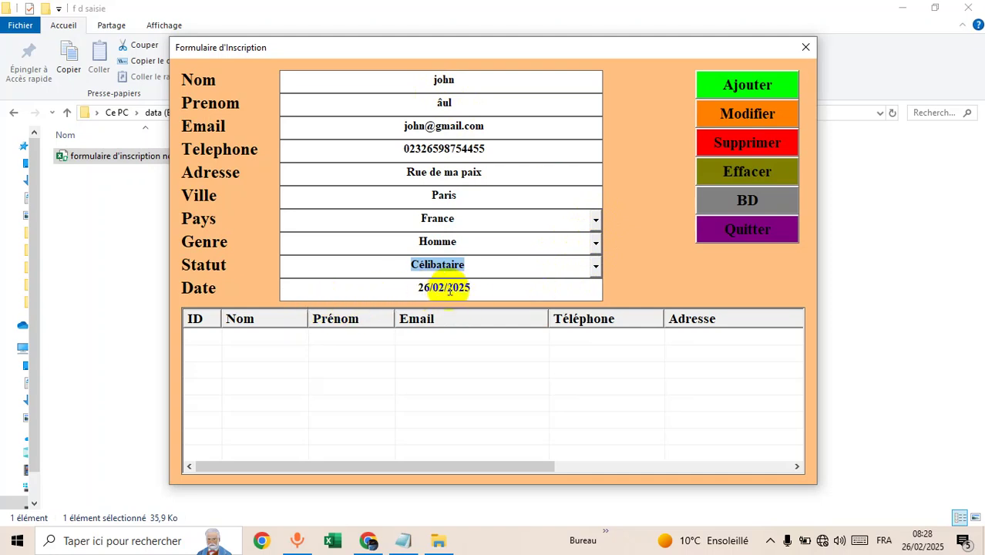
pyautogui.click(741, 92)
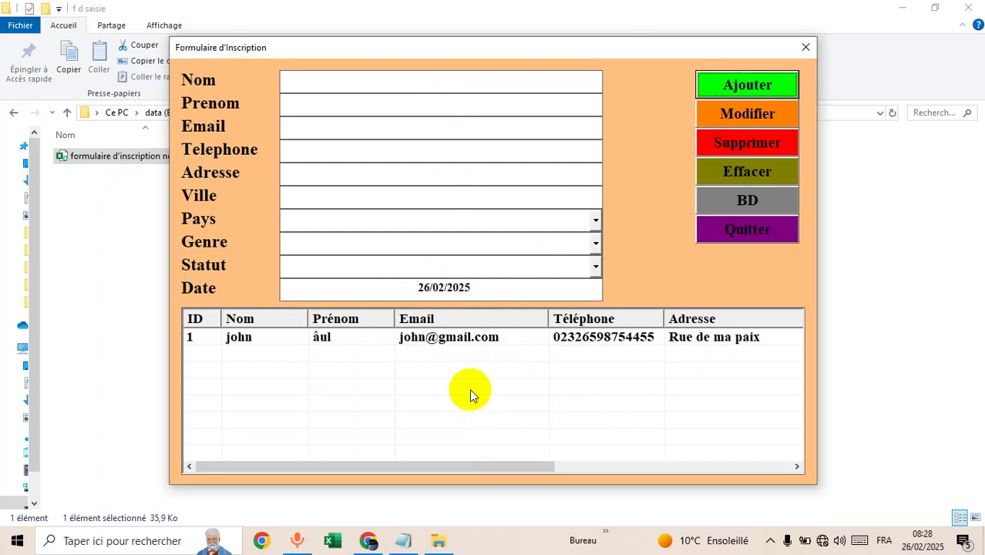
# - Load record 1 into the form and change its country to Belgique with Modifier
pyautogui.click(569, 340)
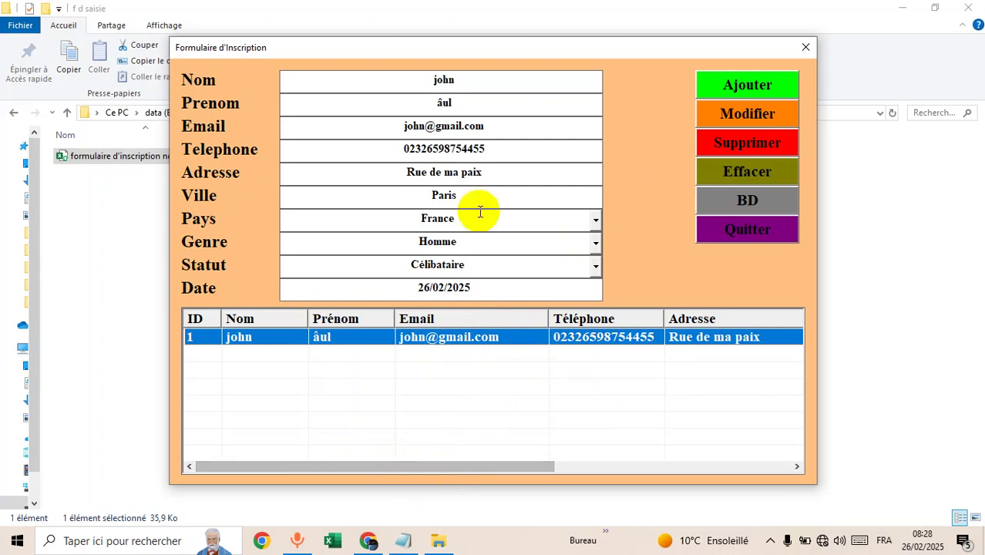
pyautogui.click(596, 221)
pyautogui.click(554, 249)
pyautogui.click(749, 117)
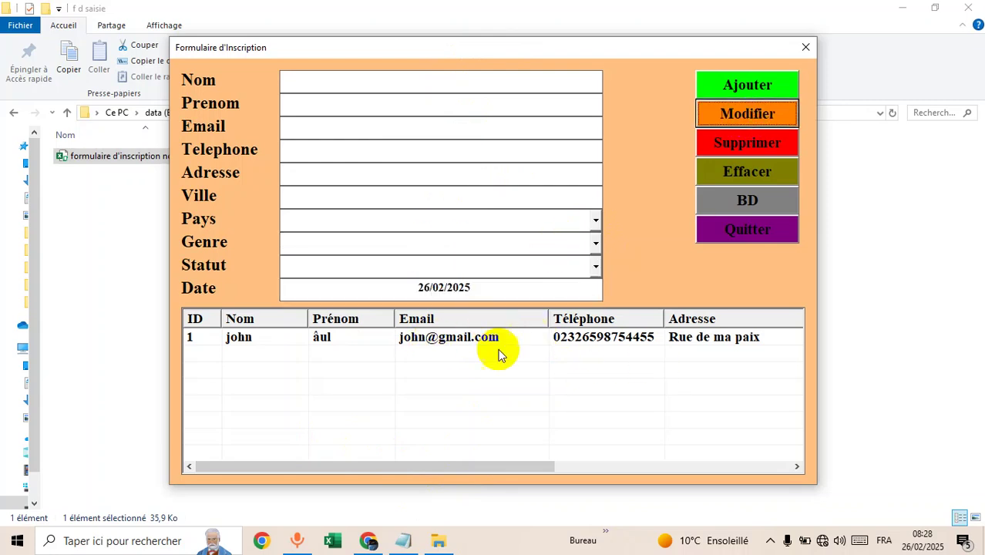
# - Clear the form fields with Effacer and switch to the BaseDeDonnees sheet via BD
pyautogui.click(752, 165)
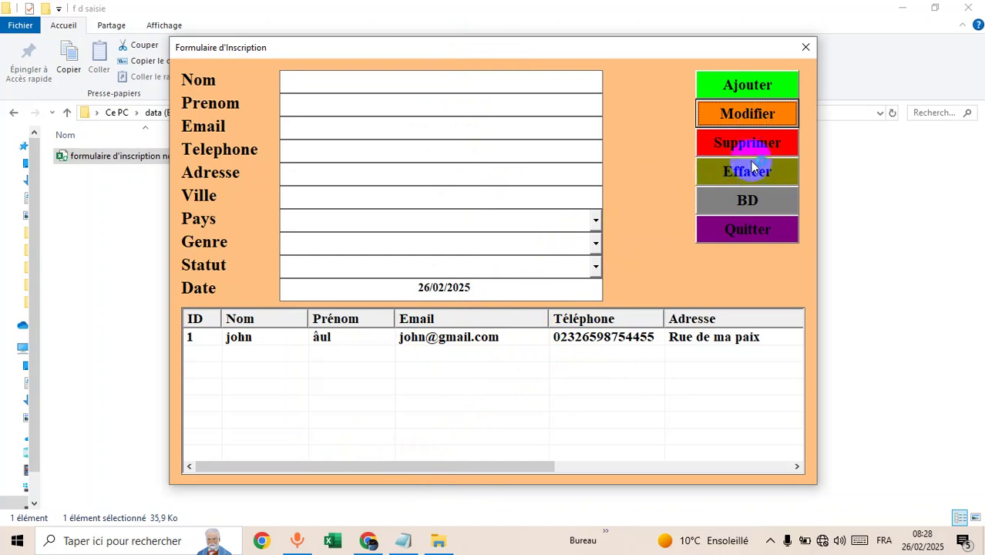
pyautogui.click(742, 178)
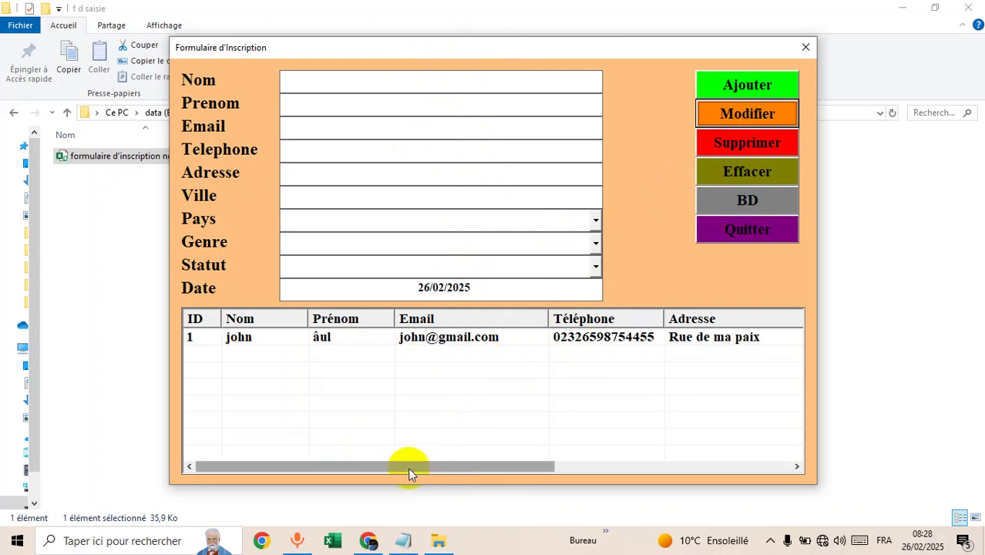
pyautogui.click(749, 203)
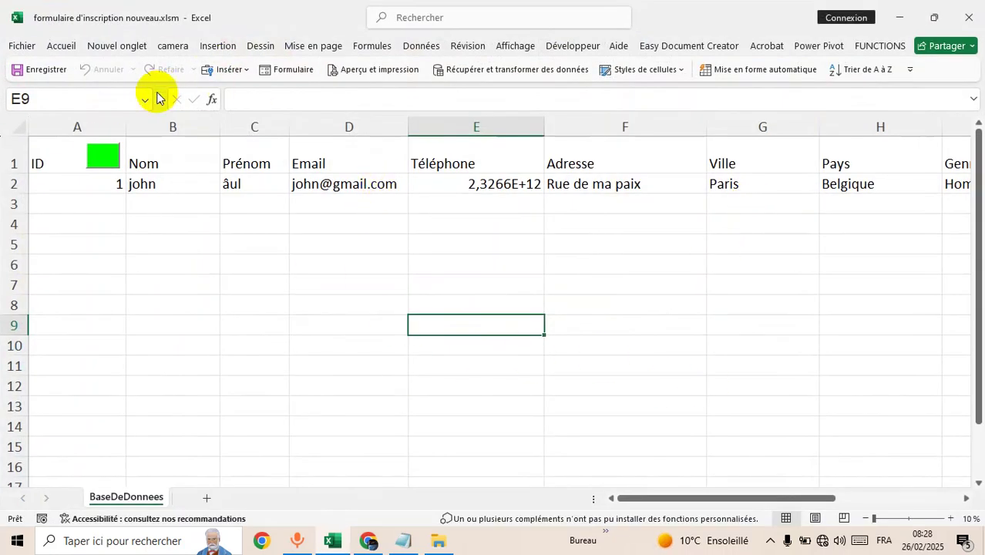
# - Reopen and close the form to check the Belgique record on BaseDeDonnees
pyautogui.click(104, 166)
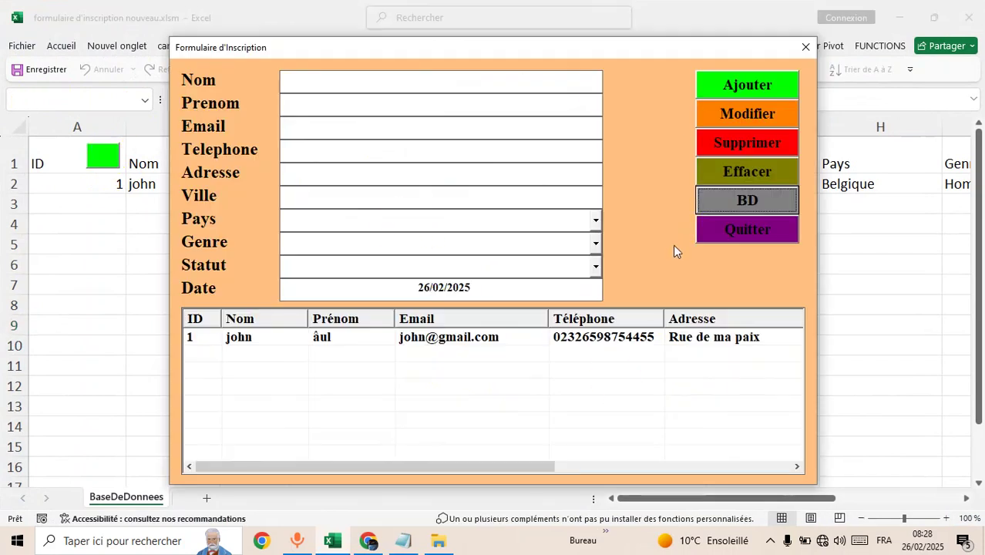
pyautogui.click(754, 202)
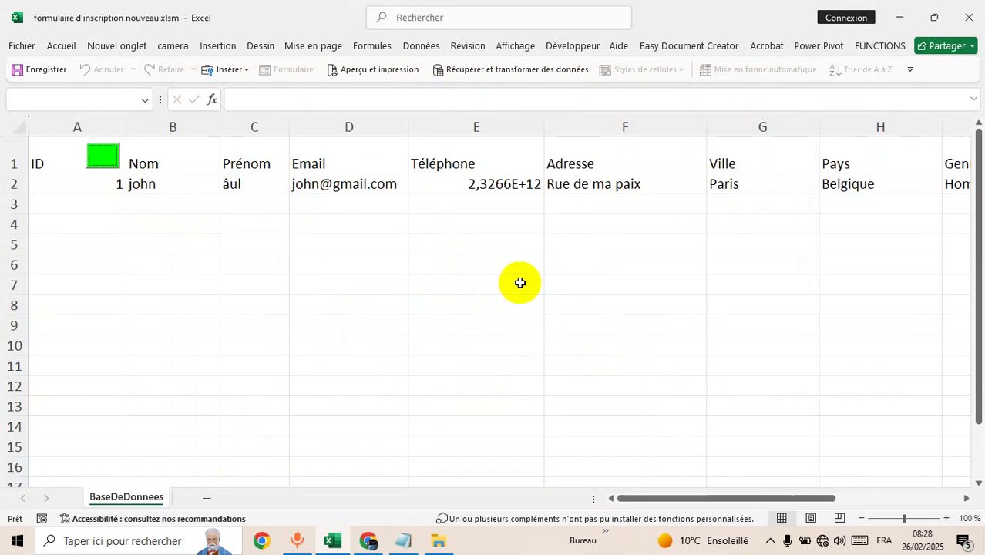
pyautogui.click(316, 302)
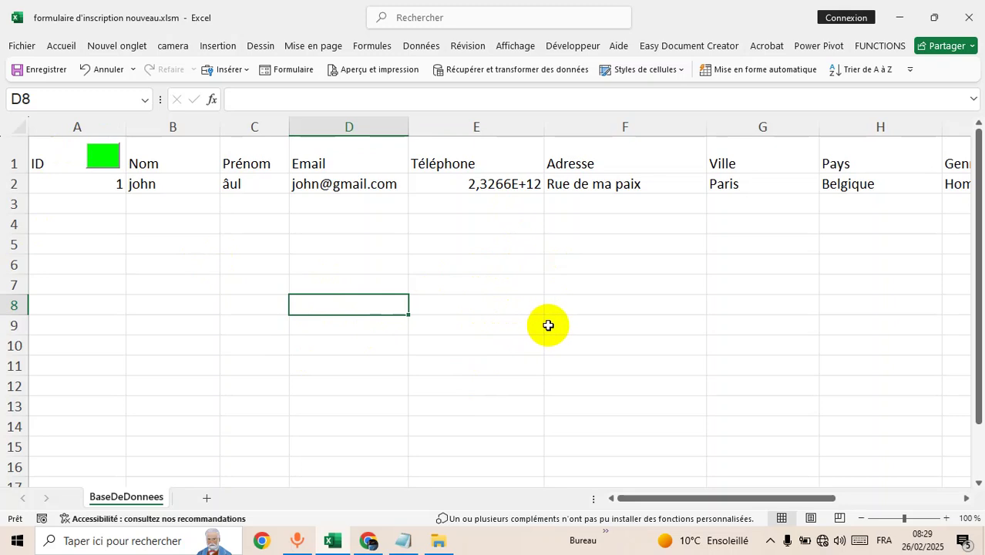
# - Create a new blank workbook, Classeur1, from the Fichier menu
pyautogui.click(19, 45)
pyautogui.click(191, 154)
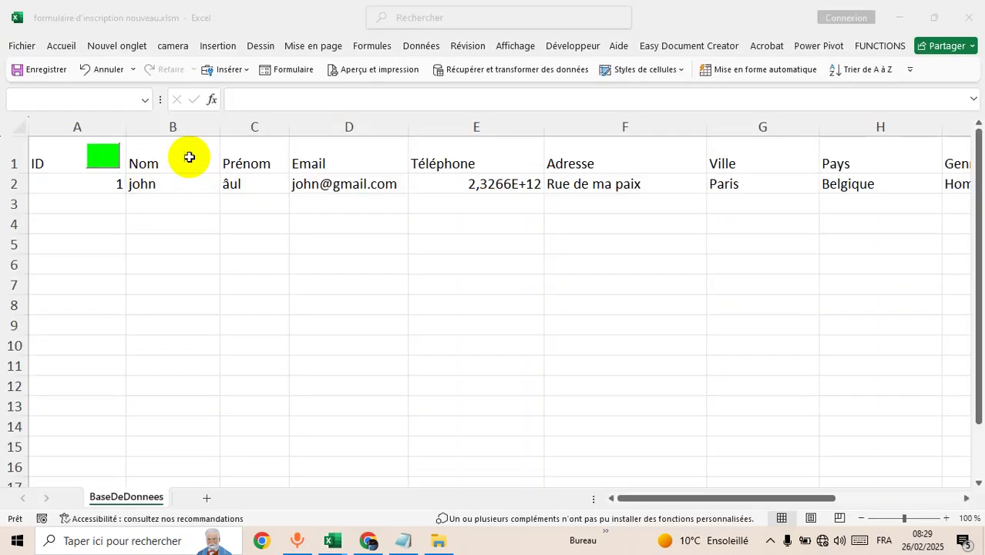
pyautogui.click(333, 539)
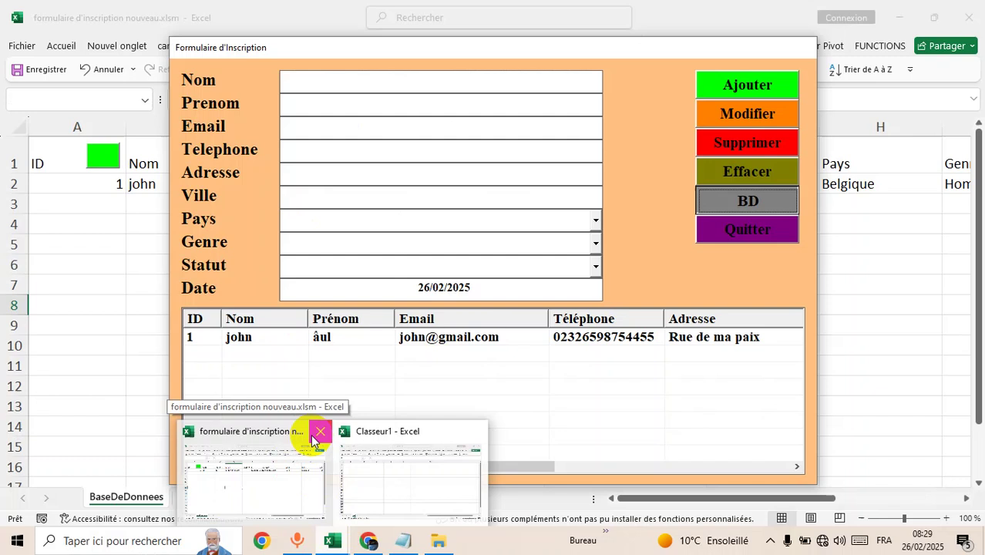
# - Close the registration workbook without saving and select columns A–K of Classeur1
pyautogui.click(320, 430)
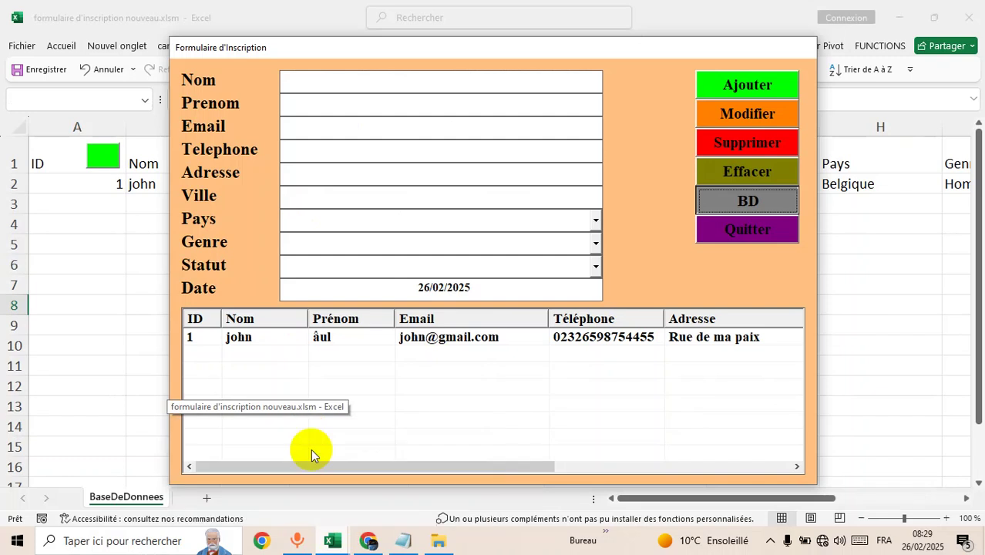
pyautogui.click(516, 290)
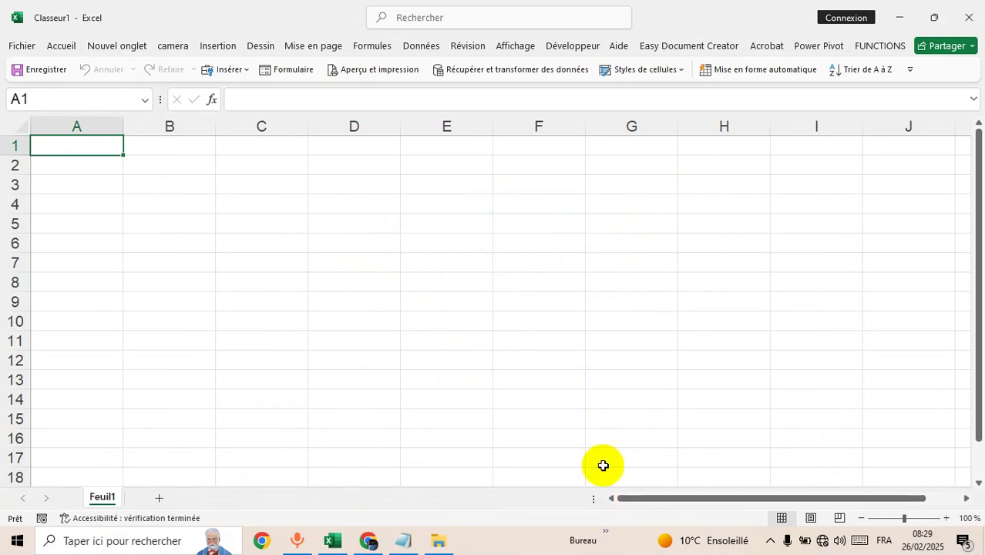
pyautogui.moveTo(94, 126)
pyautogui.mouseDown()
pyautogui.moveTo(961, 187)
pyautogui.moveTo(515, 203)
pyautogui.mouseUp()
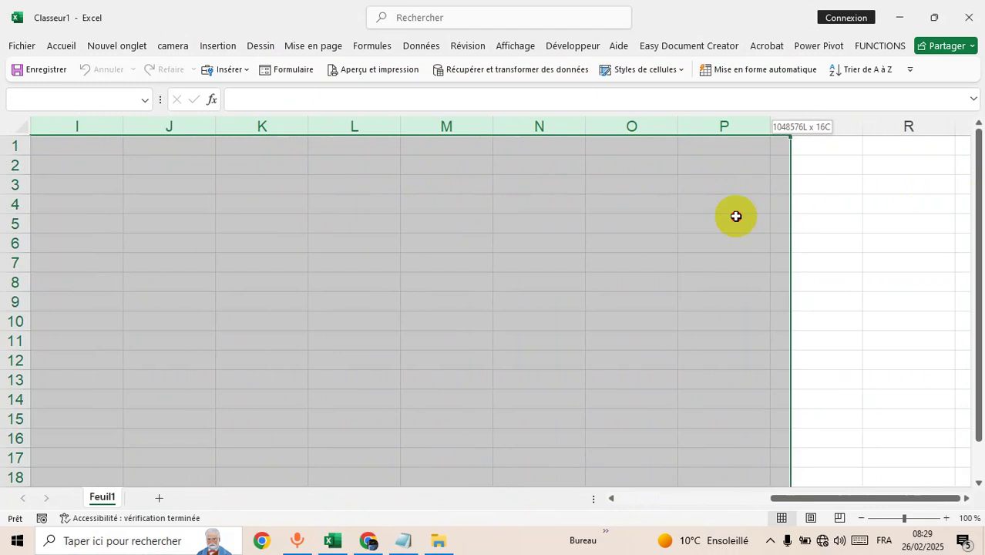
pyautogui.moveTo(515, 202); pyautogui.dragTo(270, 180)
pyautogui.moveTo(829, 502); pyautogui.dragTo(659, 507)
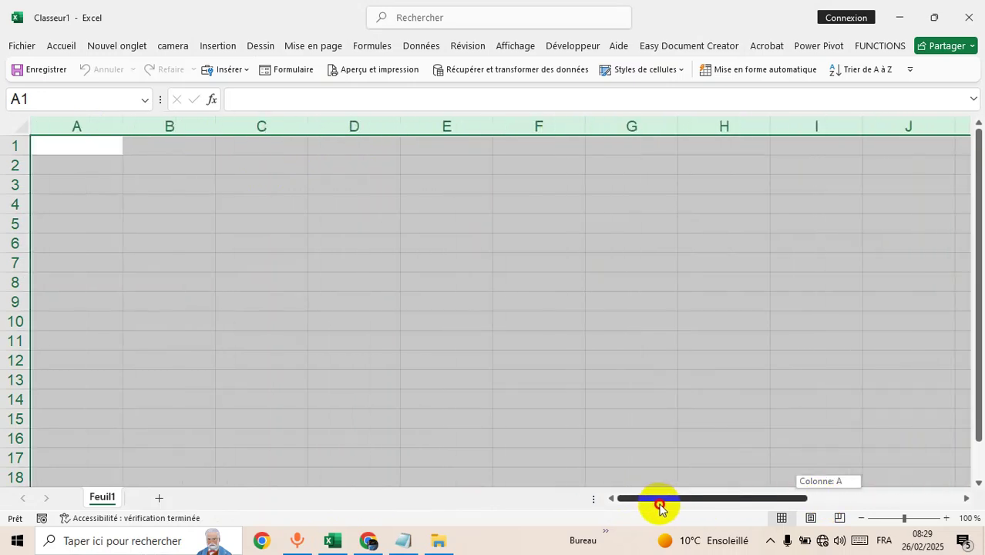
# - Centre columns A–K horizontally and vertically, bold, font size 20, with all borders
pyautogui.click(62, 45)
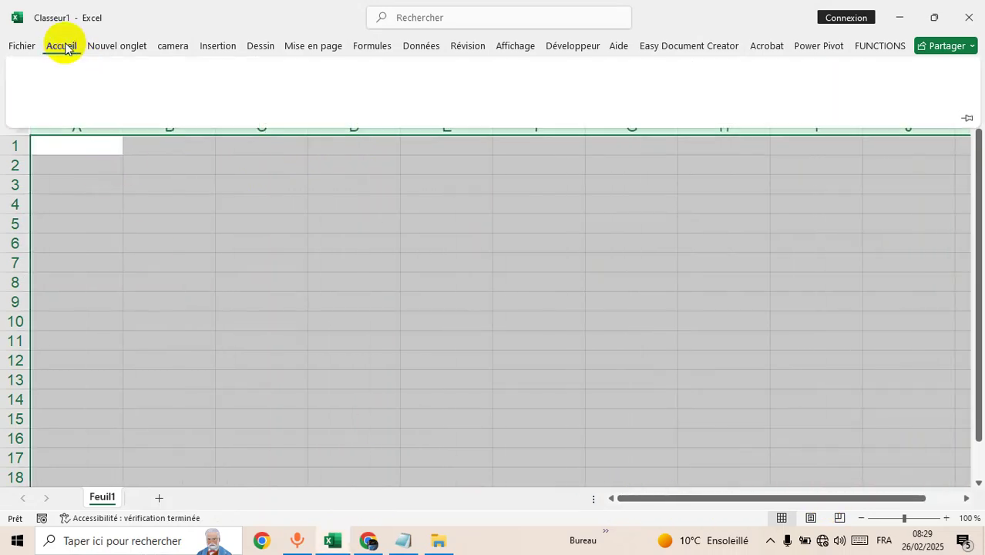
pyautogui.click(289, 99)
pyautogui.click(292, 73)
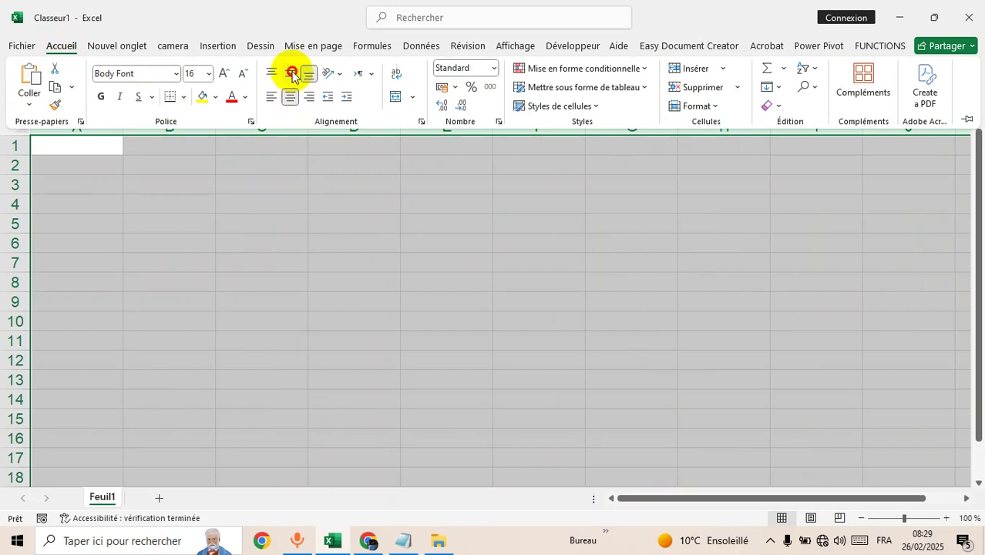
pyautogui.click(100, 96)
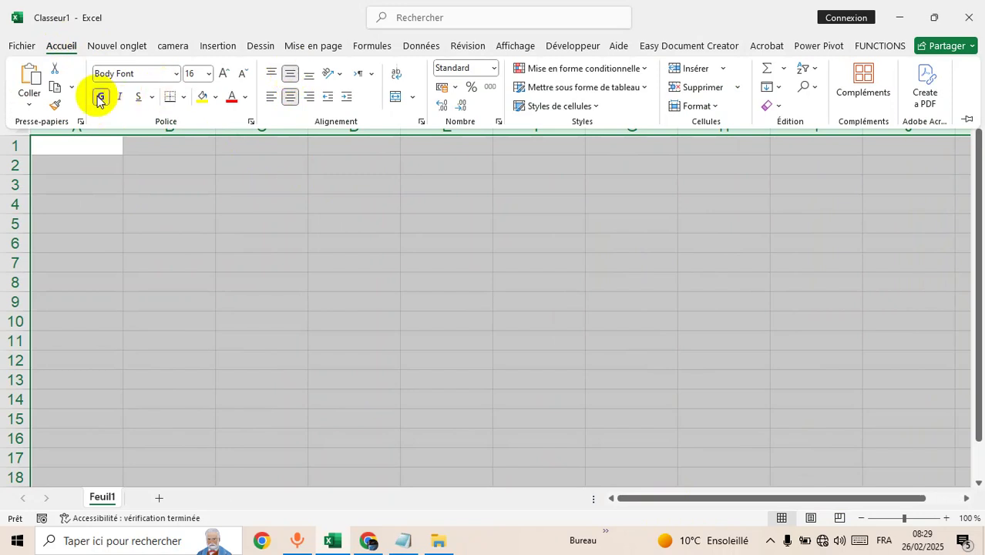
pyautogui.click(226, 74)
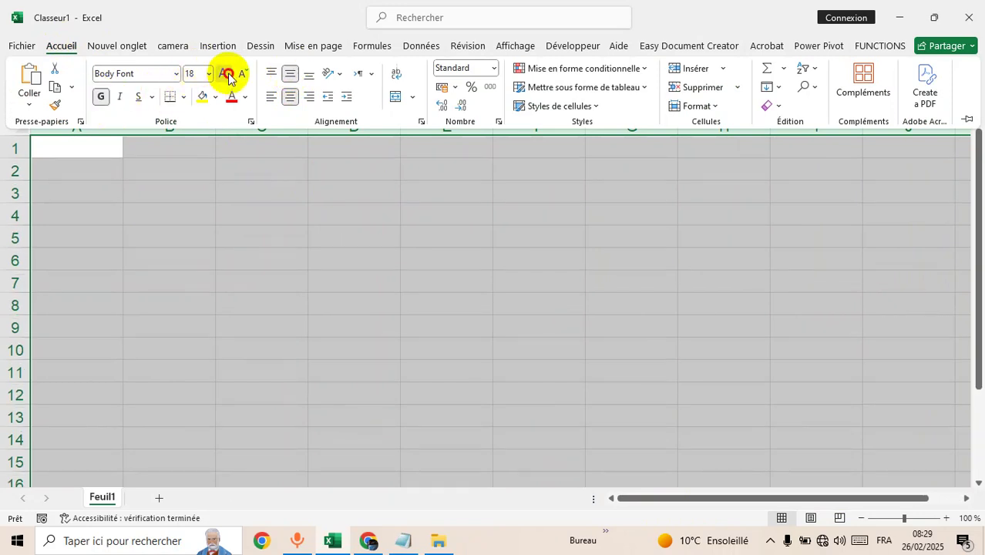
pyautogui.click(228, 73)
pyautogui.click(183, 96)
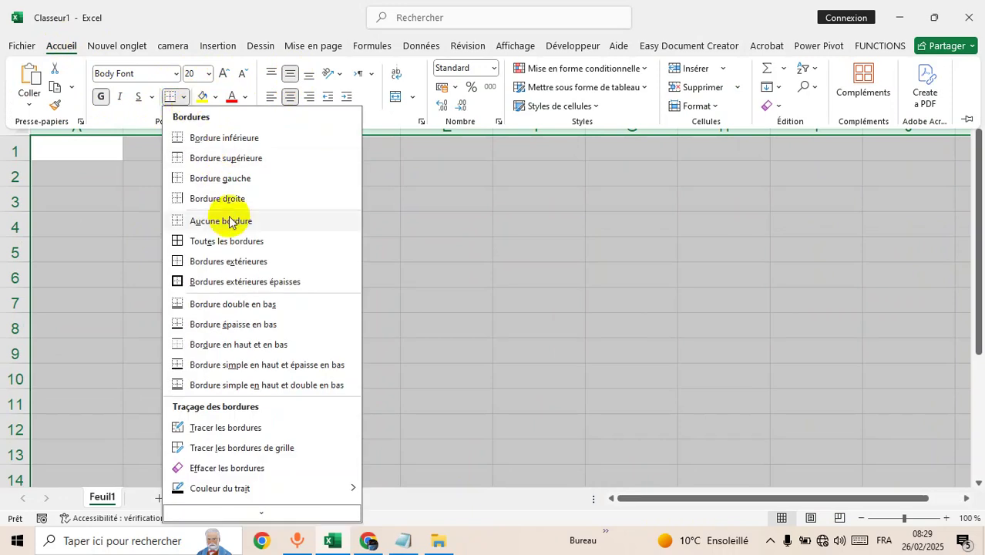
pyautogui.click(237, 241)
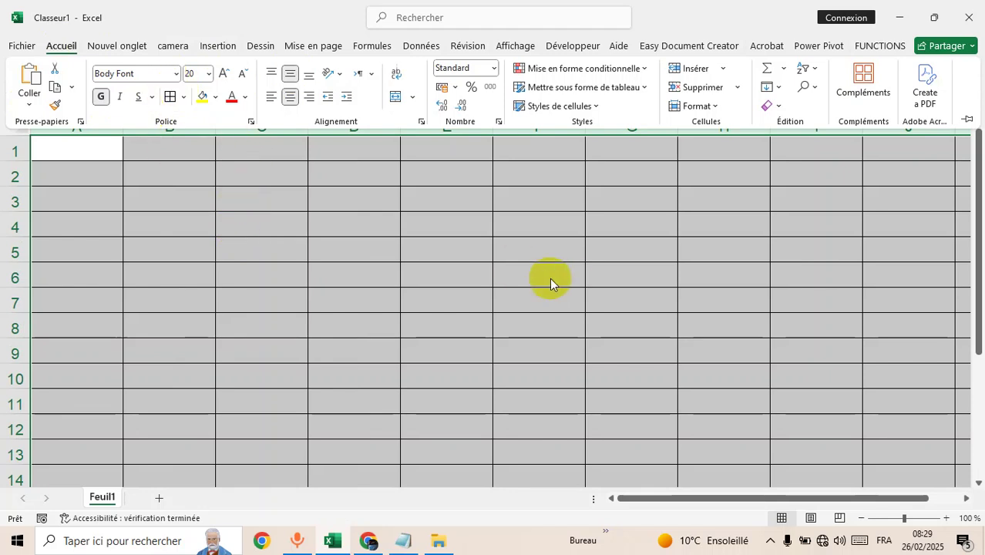
# - Collapse the ribbon, clear the column selection and select header cells A1:K1
pyautogui.click(640, 498)
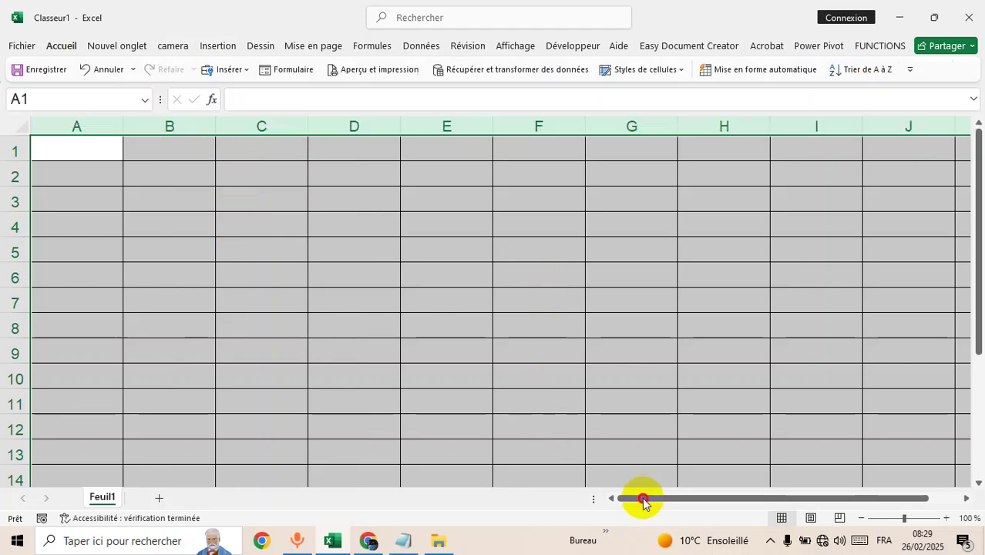
pyautogui.moveTo(640, 498); pyautogui.dragTo(568, 478)
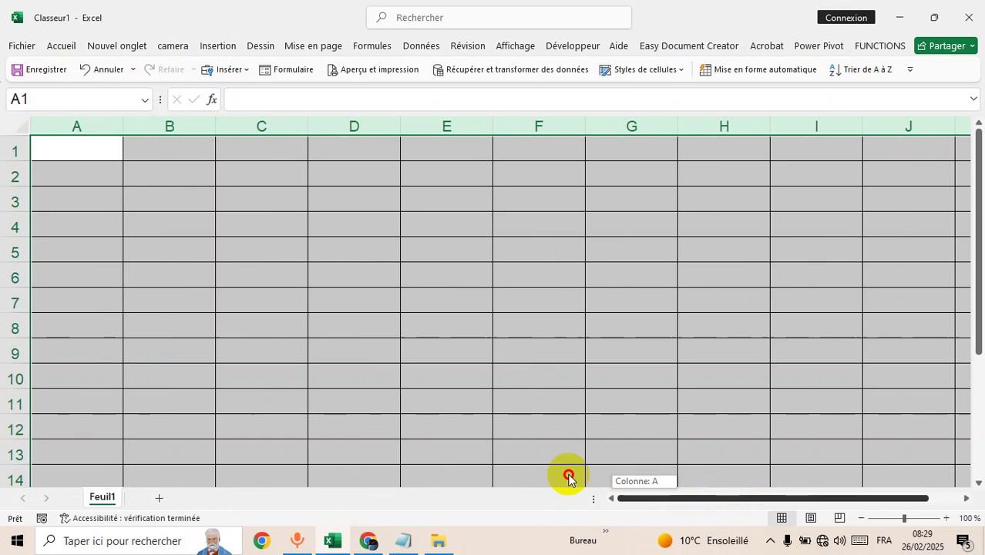
pyautogui.click(169, 244)
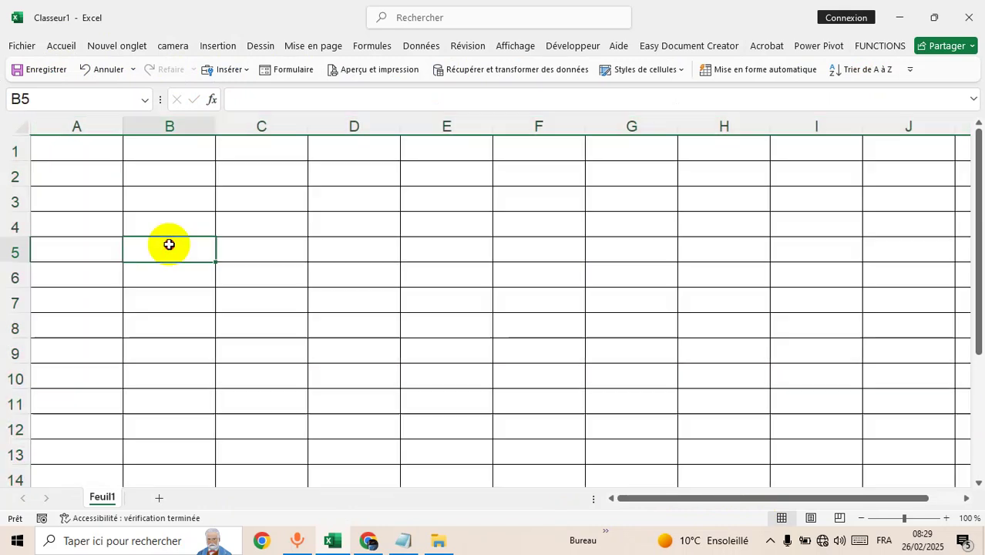
pyautogui.moveTo(85, 152)
pyautogui.mouseDown()
pyautogui.moveTo(545, 169)
pyautogui.moveTo(613, 145)
pyautogui.mouseUp()
# - Fill header row A1:K1 with orange and raise its font size to 22
pyautogui.click(61, 46)
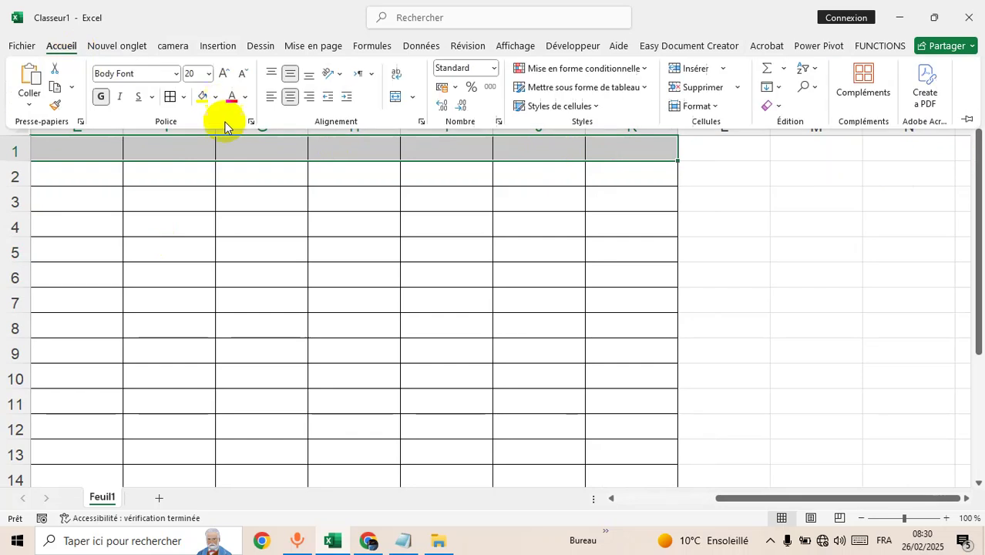
pyautogui.click(216, 97)
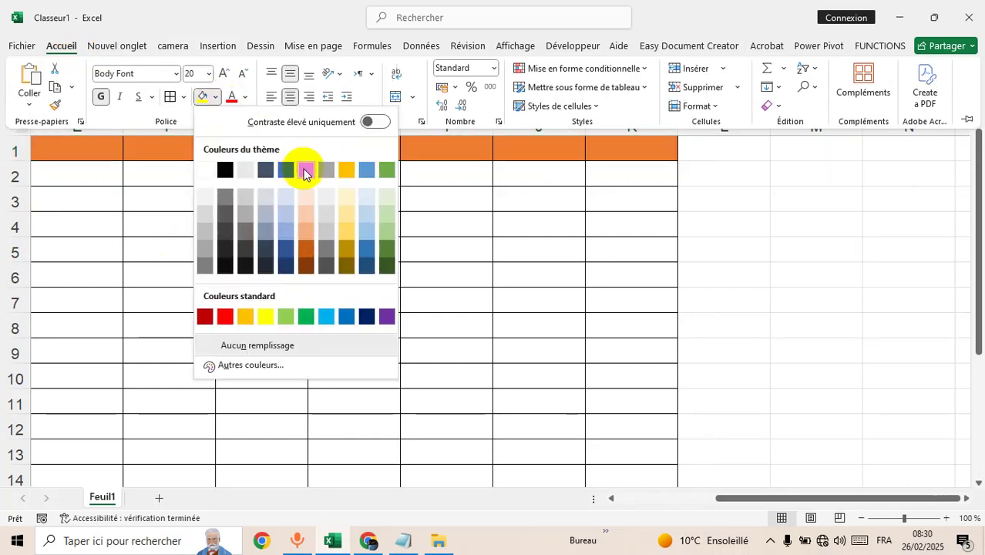
pyautogui.click(304, 170)
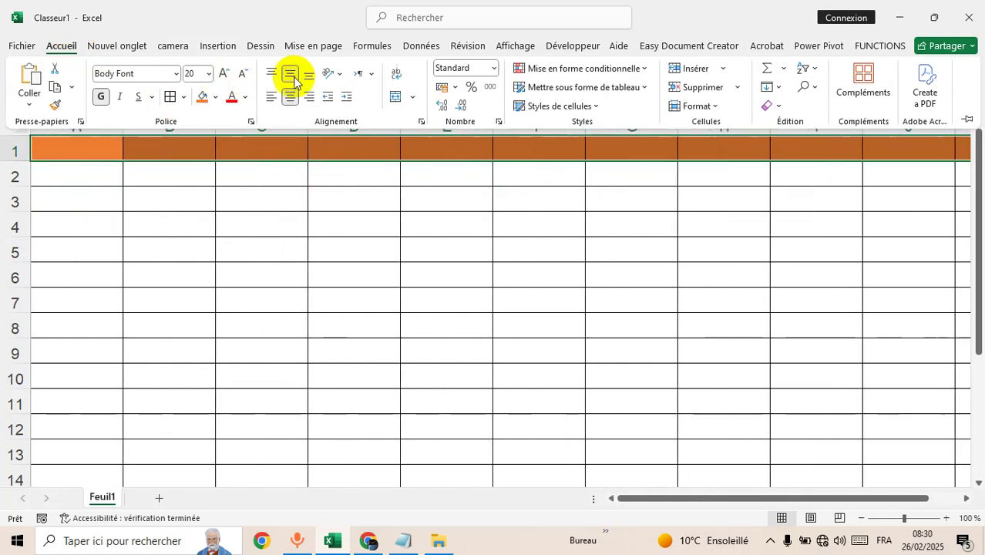
pyautogui.click(29, 154)
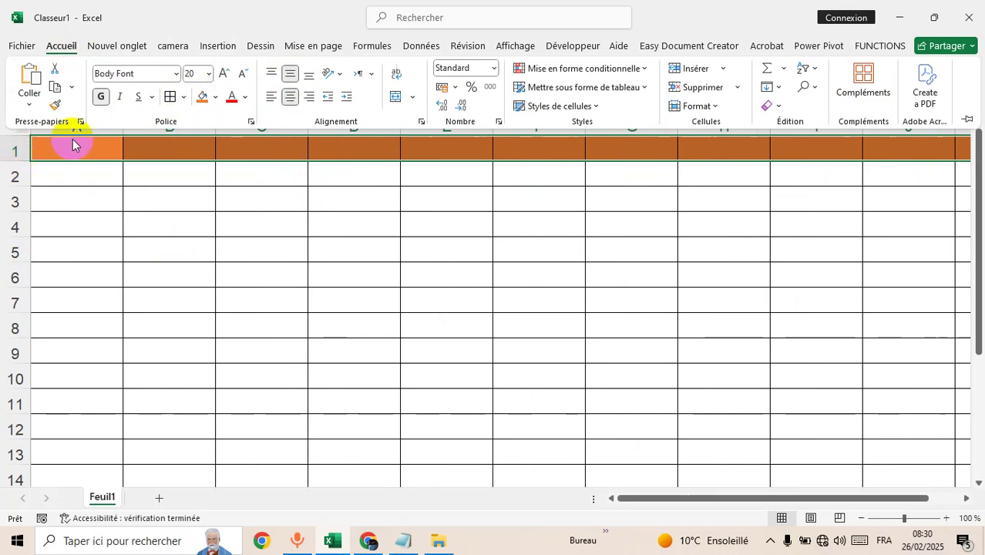
pyautogui.click(225, 74)
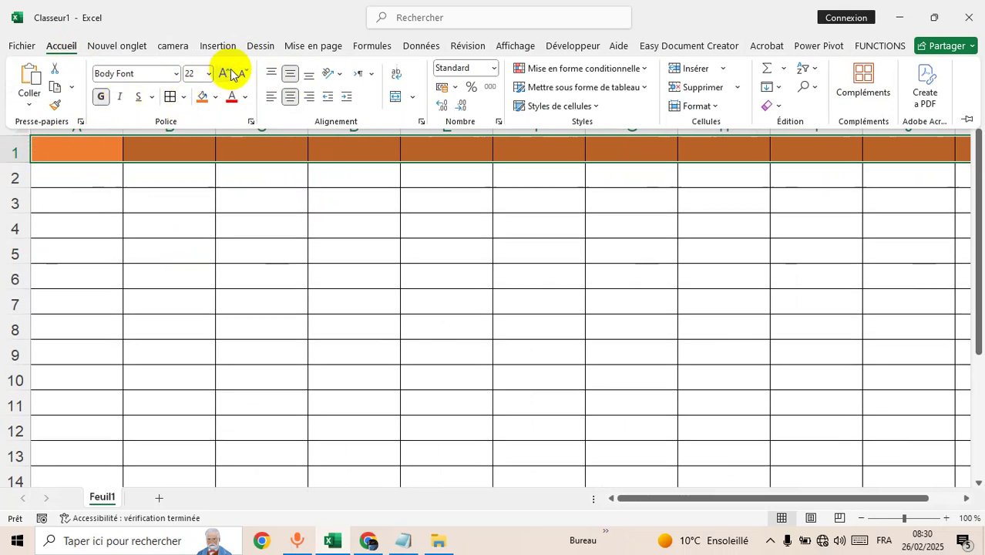
pyautogui.click(256, 143)
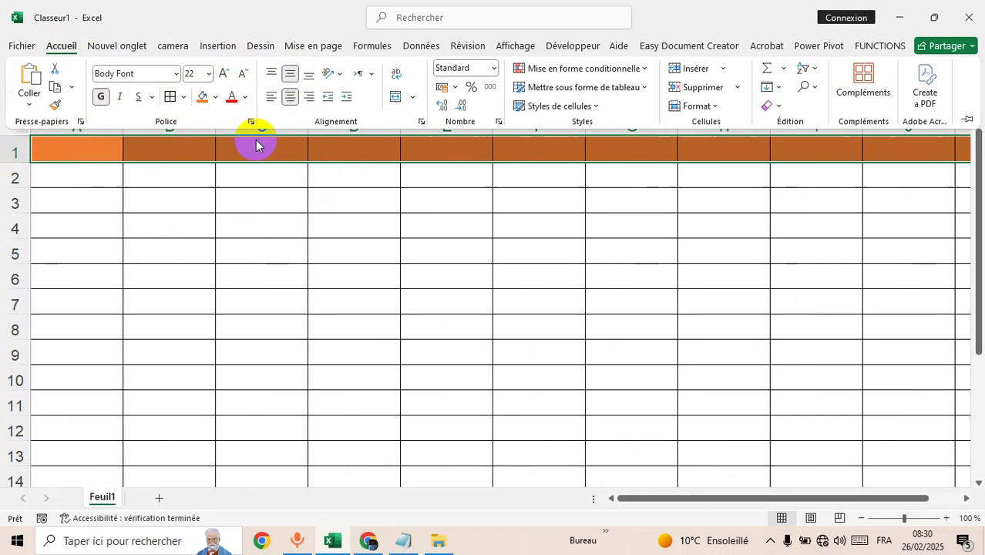
# - Make row 1 taller and widen columns A through D
pyautogui.click(77, 196)
pyautogui.click(30, 154)
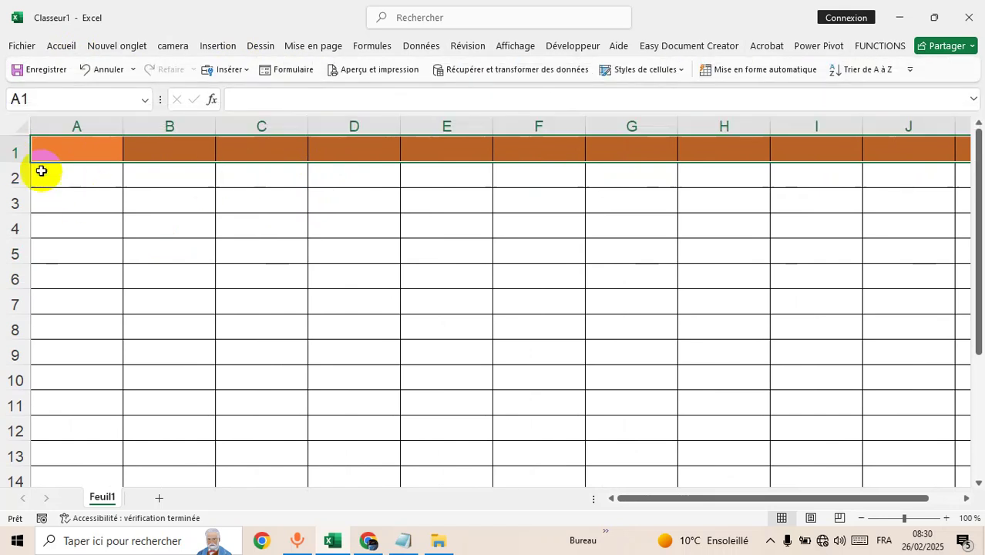
pyautogui.moveTo(25, 162); pyautogui.dragTo(23, 171)
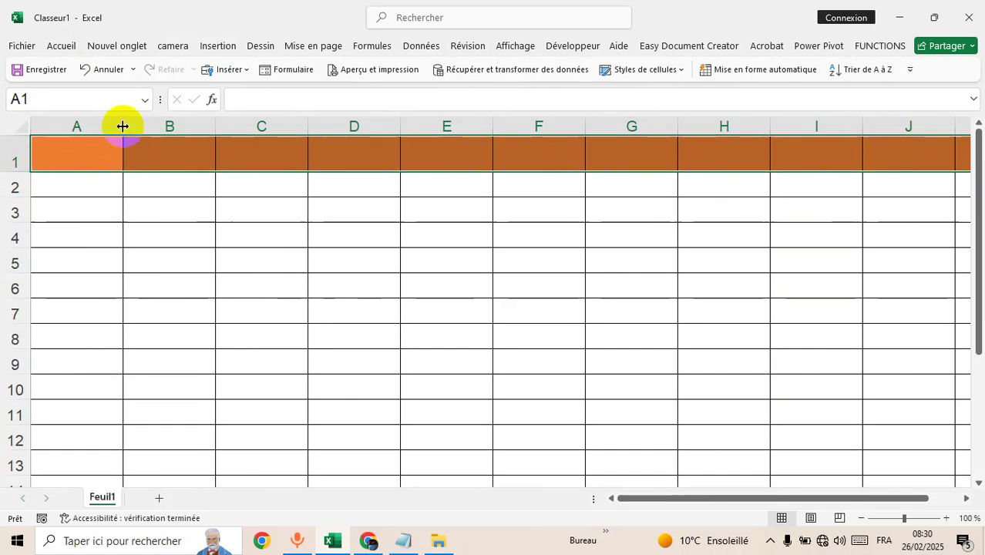
pyautogui.moveTo(124, 126); pyautogui.dragTo(143, 128)
pyautogui.moveTo(236, 126); pyautogui.dragTo(256, 127)
pyautogui.moveTo(349, 127); pyautogui.dragTo(376, 126)
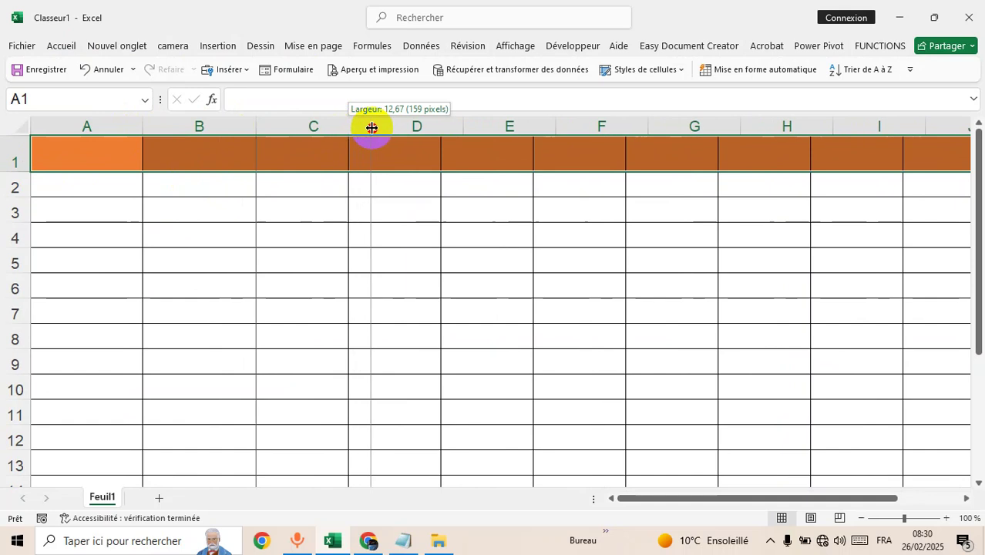
pyautogui.moveTo(467, 128); pyautogui.dragTo(520, 128)
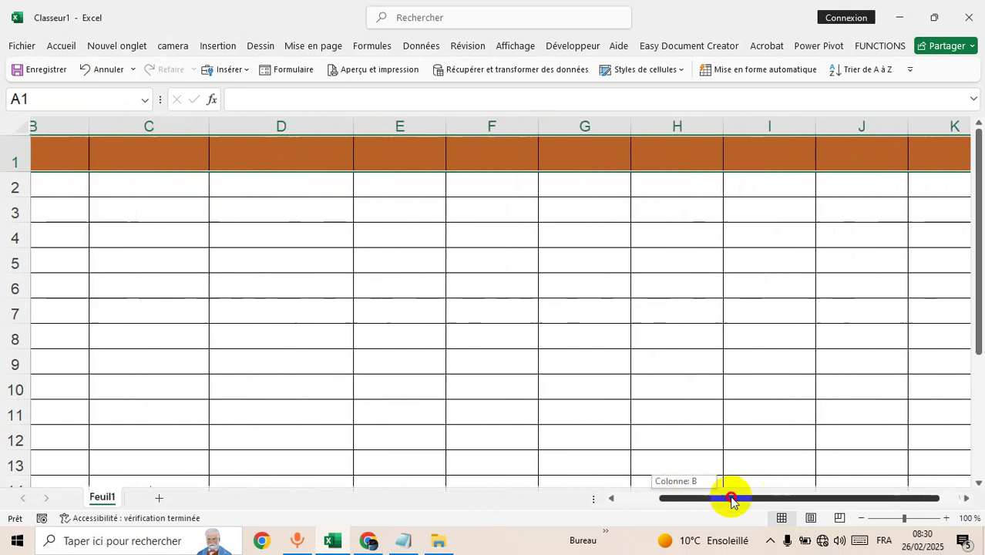
pyautogui.moveTo(684, 503); pyautogui.dragTo(683, 501)
pyautogui.click(420, 322)
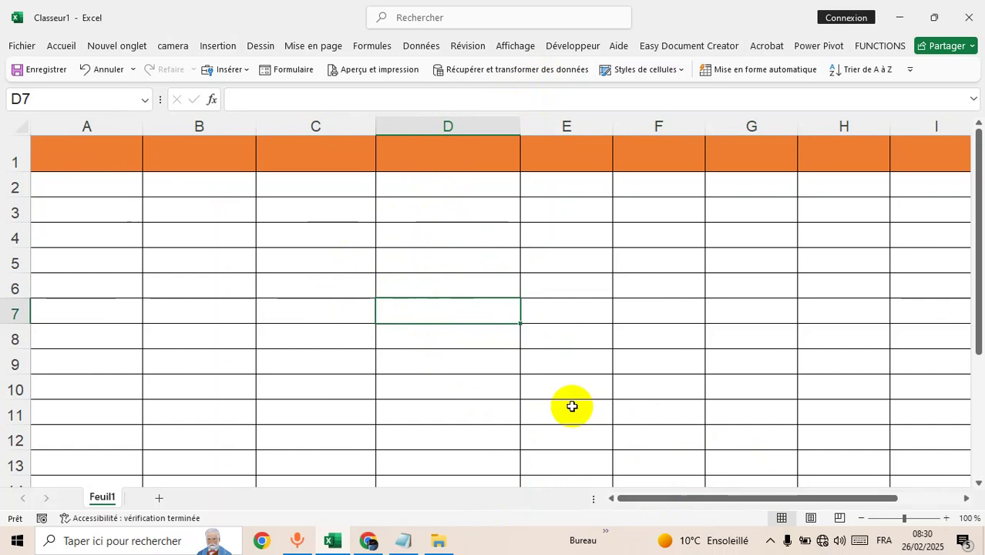
# - Open Visual Basic from Développeur, insert a UserForm and enlarge it to height 431,25
pyautogui.click(572, 47)
pyautogui.click(28, 98)
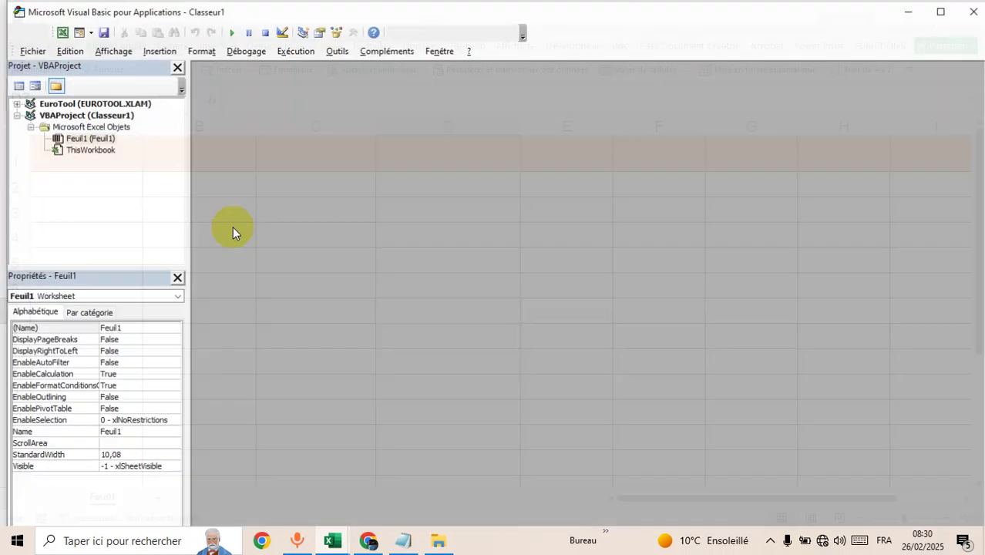
pyautogui.click(167, 52)
pyautogui.click(177, 81)
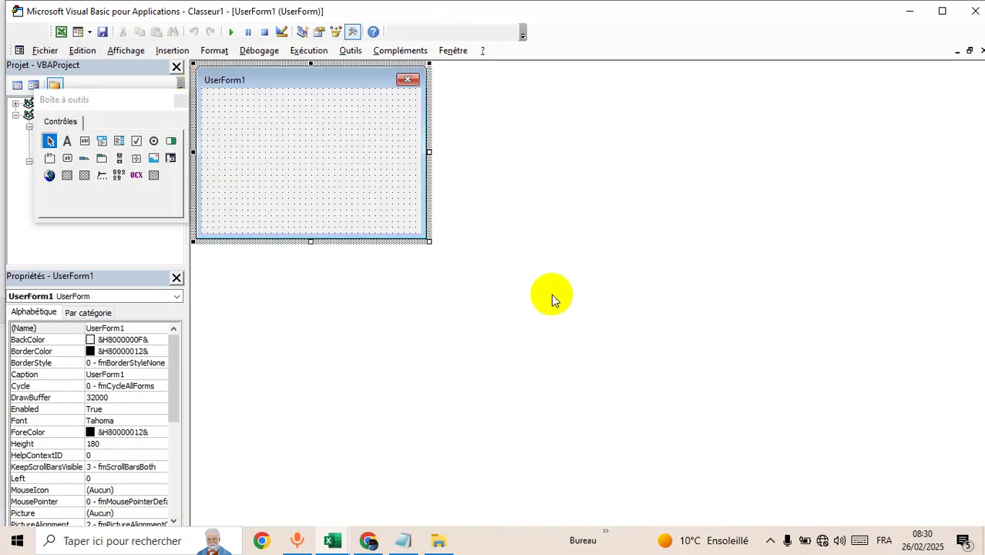
pyautogui.moveTo(430, 241); pyautogui.dragTo(836, 483)
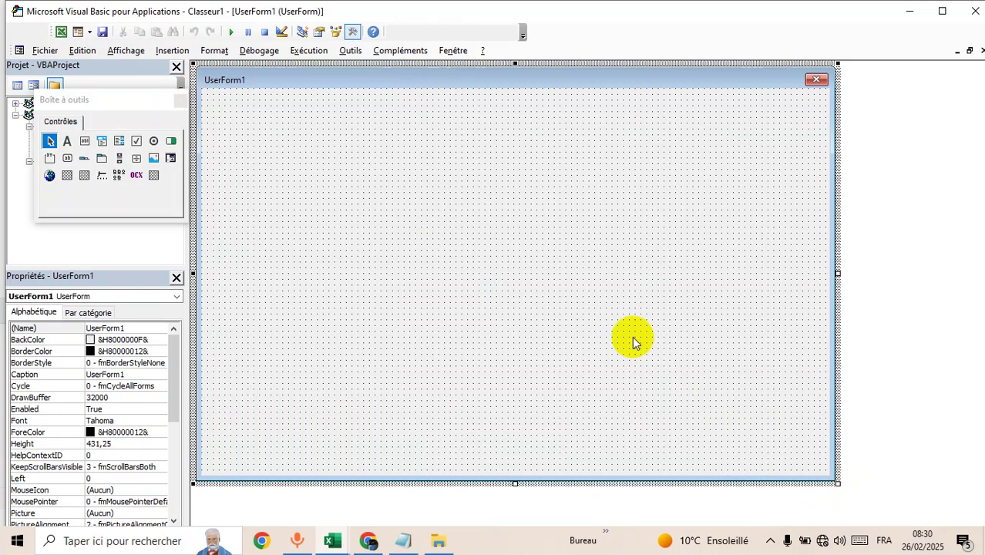
# - Draw the first text box near the form's top with BorderStyle fmBorderStyleSingle
pyautogui.click(86, 141)
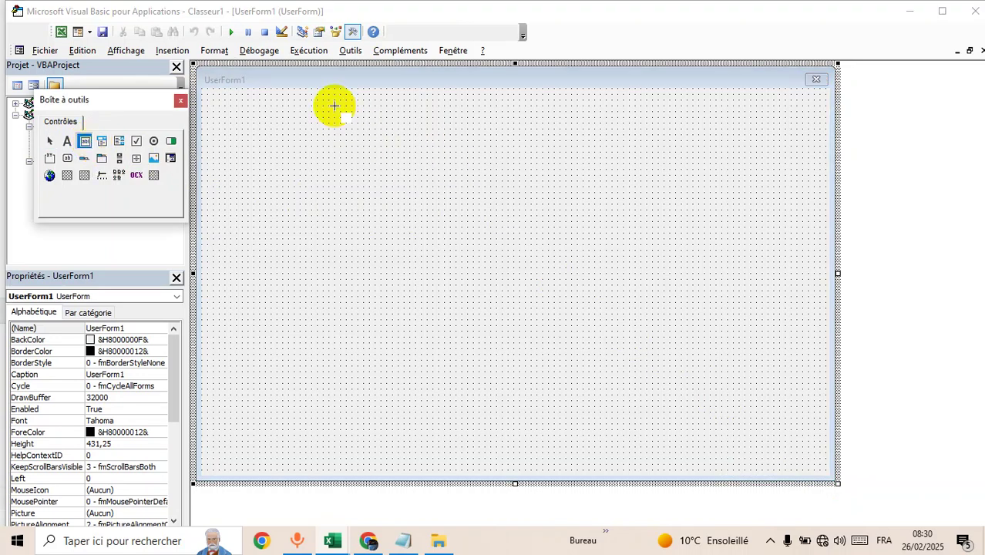
pyautogui.moveTo(336, 101); pyautogui.dragTo(652, 127)
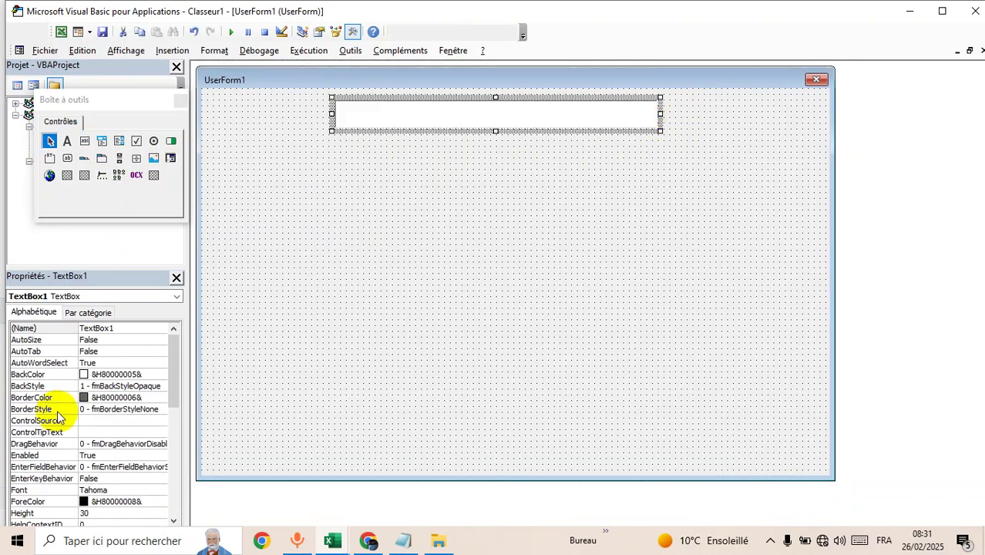
pyautogui.click(164, 409)
pyautogui.click(161, 409)
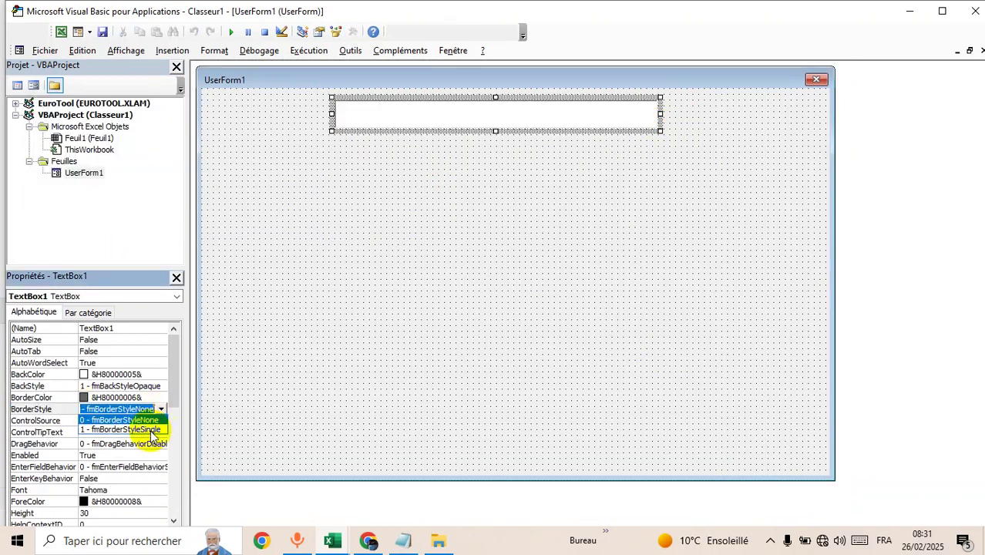
pyautogui.click(152, 430)
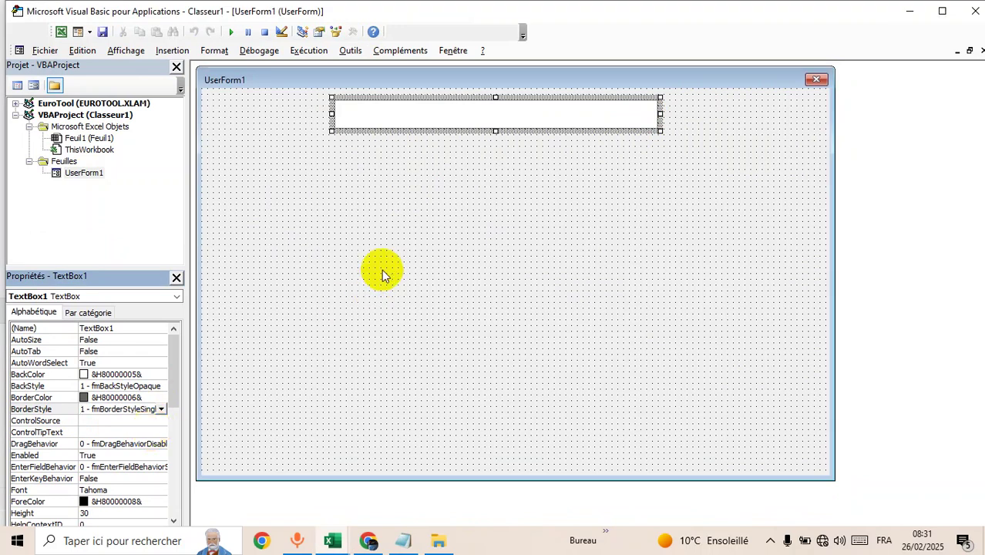
pyautogui.click(515, 159)
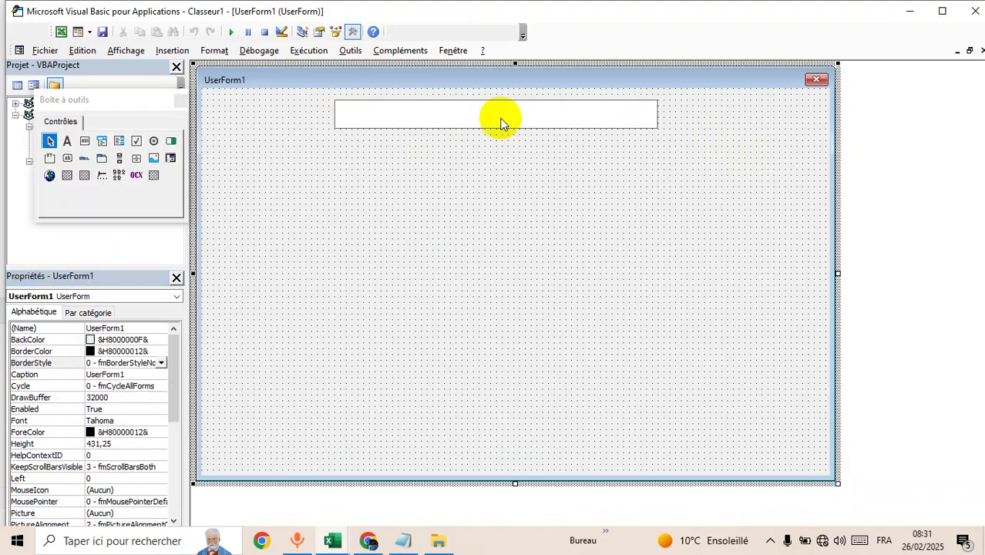
# - Ctrl-drag copies of the text box downward to stack six text boxes
pyautogui.click(500, 121)
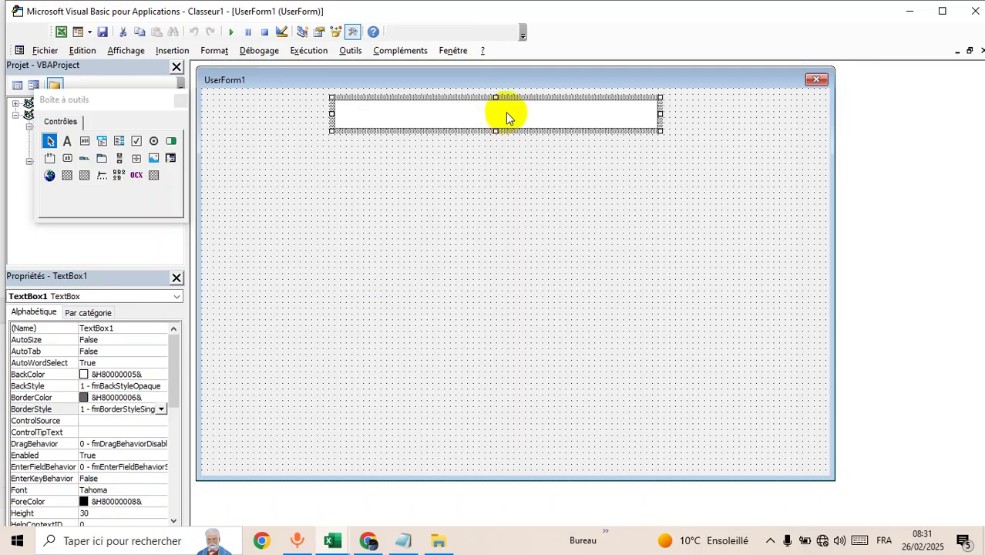
pyautogui.moveTo(506, 114); pyautogui.dragTo(505, 144)
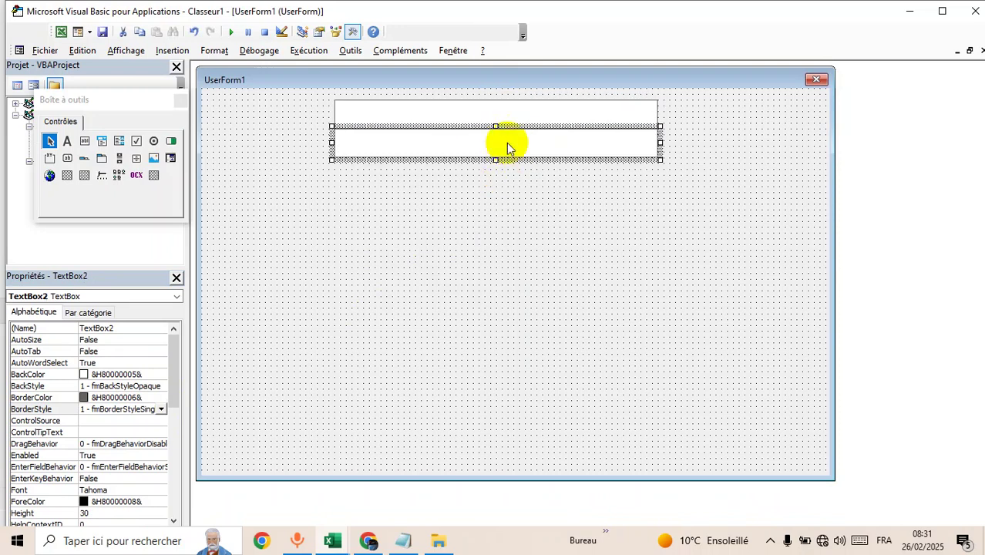
pyautogui.moveTo(507, 144); pyautogui.dragTo(513, 257)
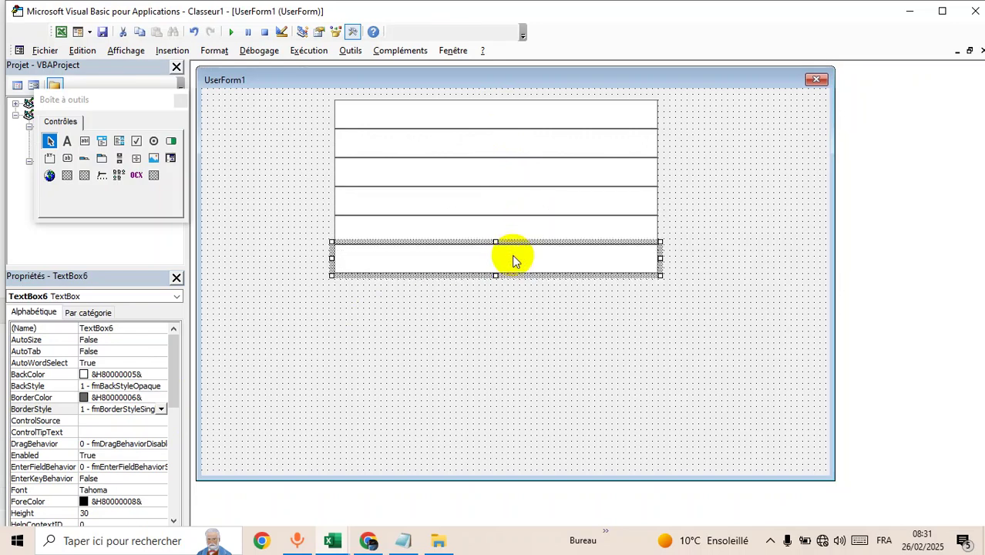
pyautogui.click(513, 312)
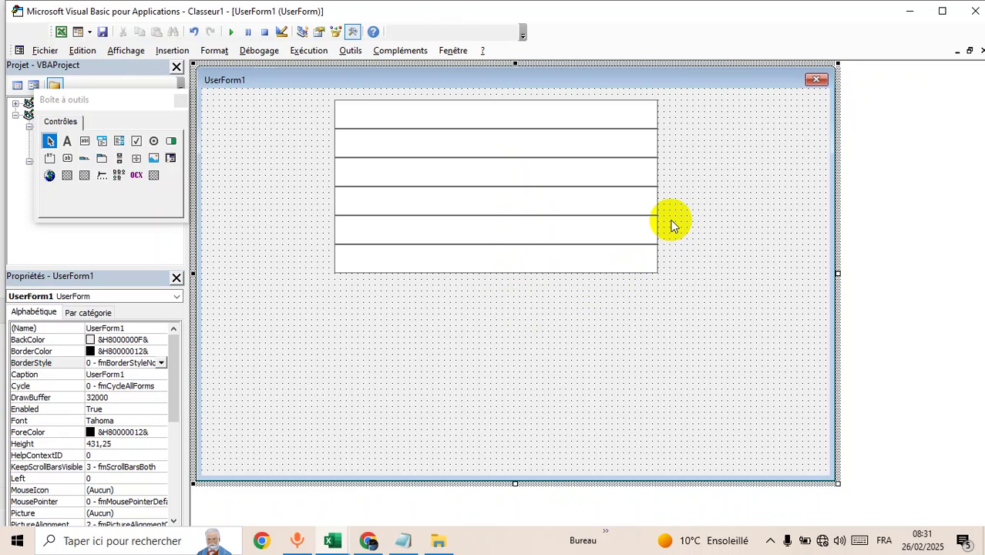
# - Draw a combo box below the text boxes and Ctrl-drag copies to make three
pyautogui.click(103, 142)
pyautogui.moveTo(333, 272); pyautogui.dragTo(657, 302)
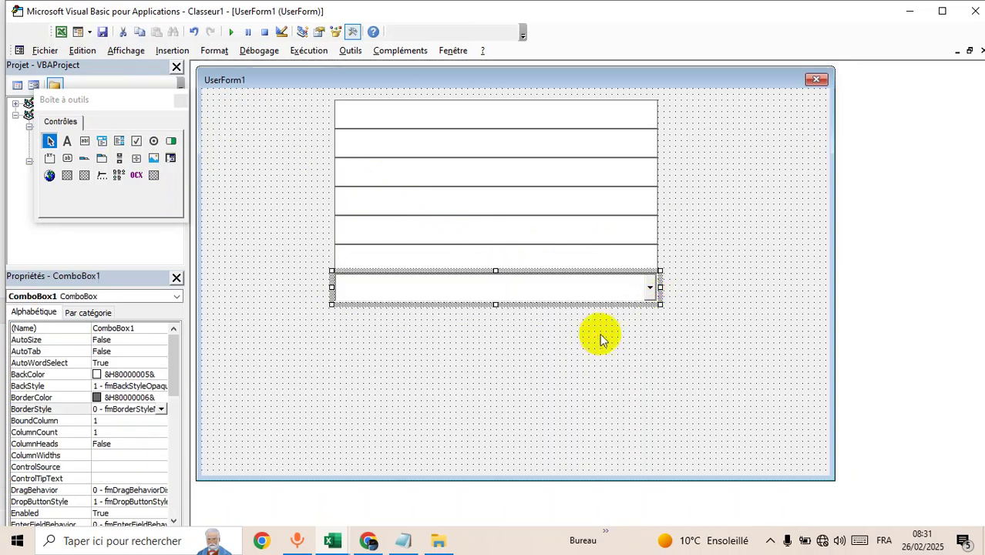
pyautogui.moveTo(528, 291); pyautogui.dragTo(529, 346)
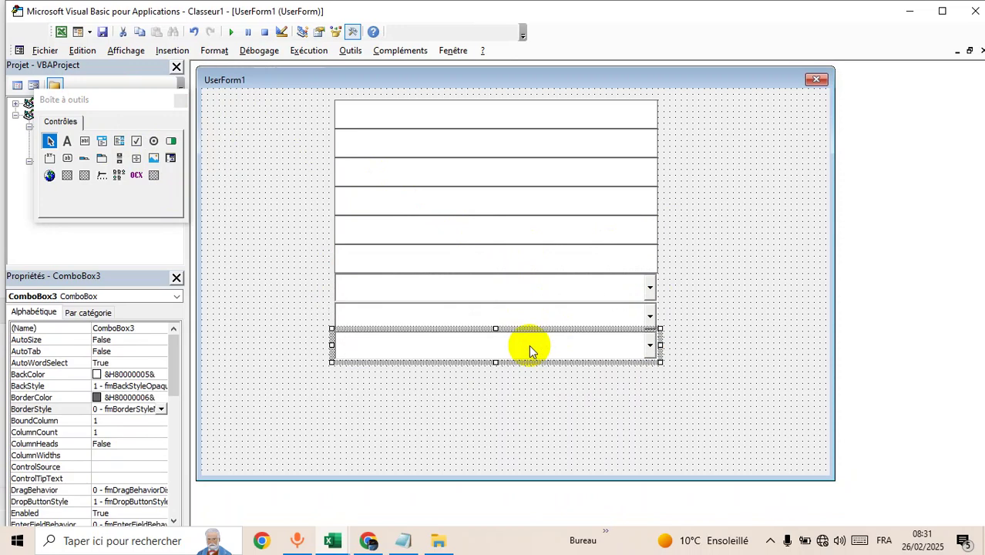
pyautogui.click(518, 405)
# - Move TextBox6 below the combo boxes and make the form taller
pyautogui.click(538, 262)
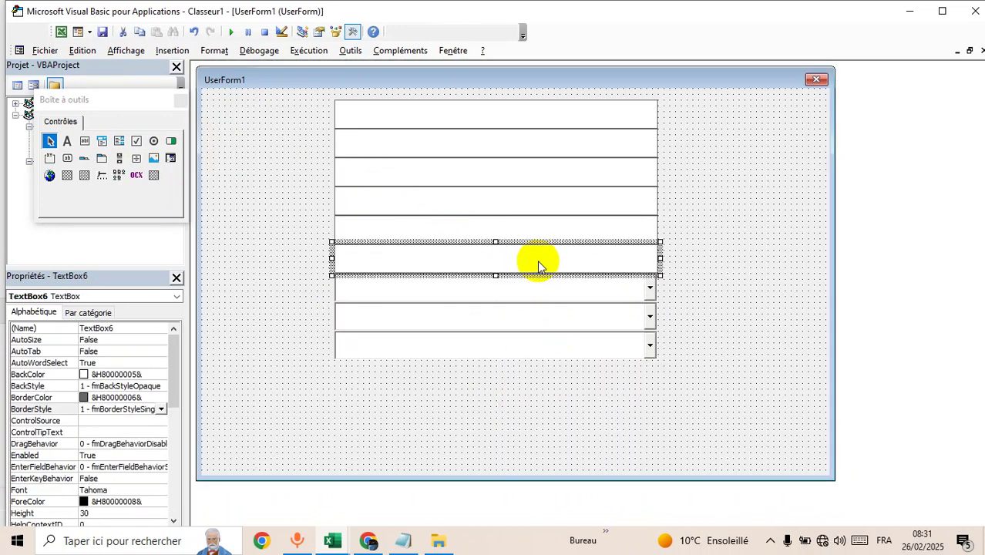
pyautogui.moveTo(538, 262); pyautogui.dragTo(537, 379)
pyautogui.click(542, 414)
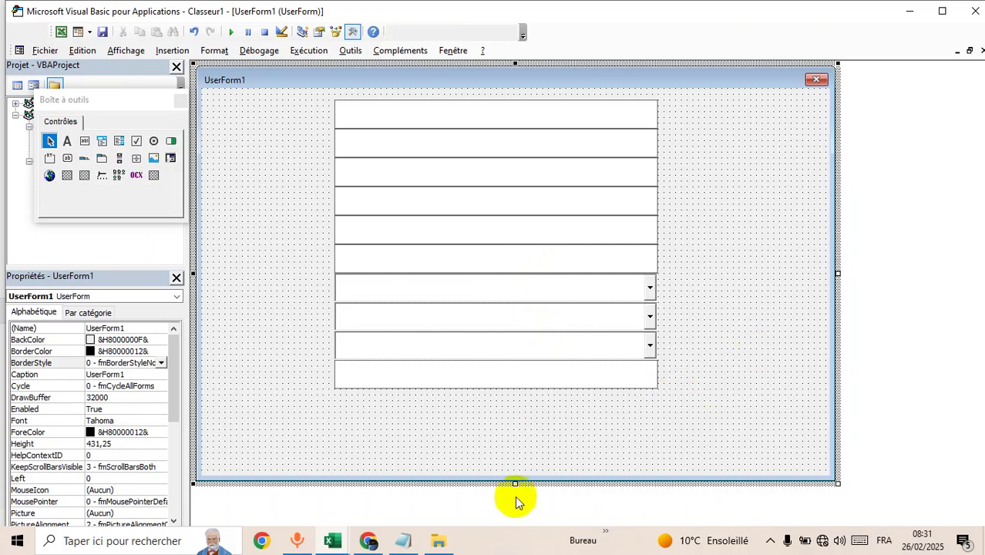
pyautogui.moveTo(514, 483); pyautogui.dragTo(520, 523)
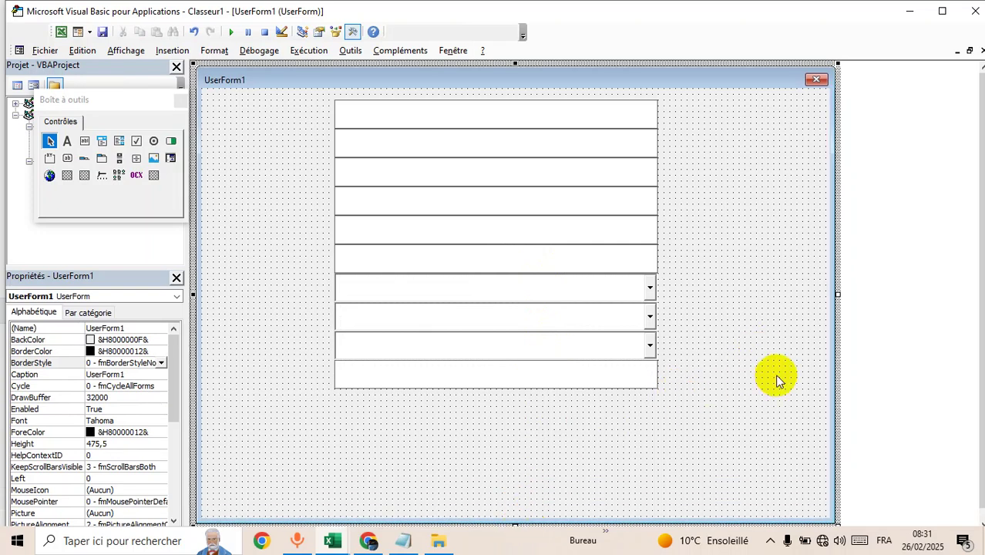
pyautogui.scroll(-1, 972, 523)
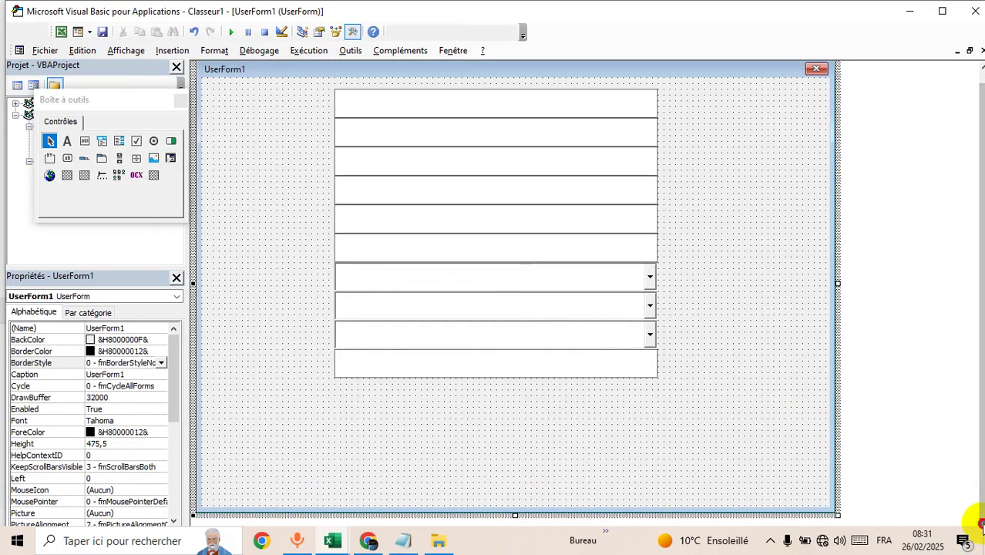
pyautogui.moveTo(517, 514); pyautogui.dragTo(522, 539)
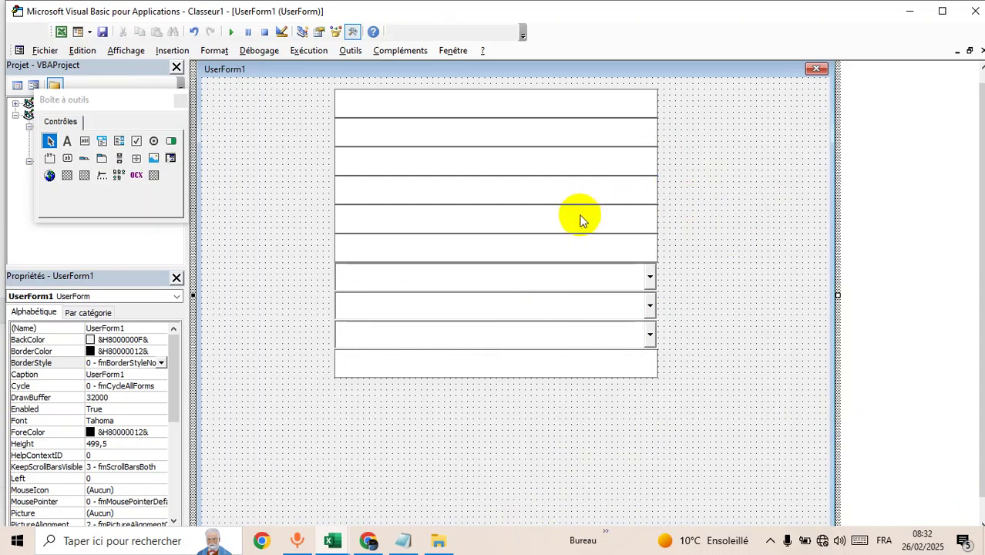
# - Give the three combo boxes and the last text box a single-line border
pyautogui.moveTo(673, 273); pyautogui.dragTo(330, 363)
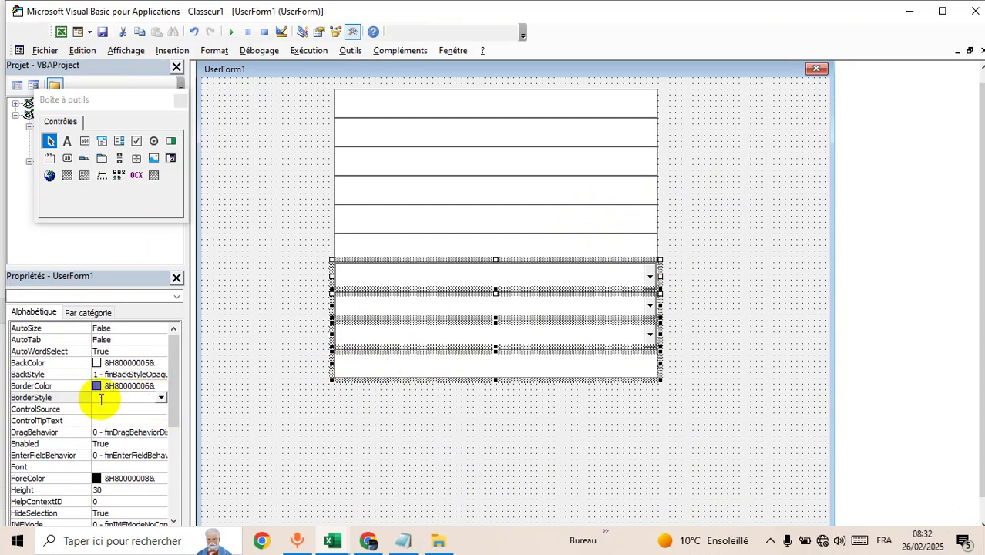
pyautogui.click(161, 398)
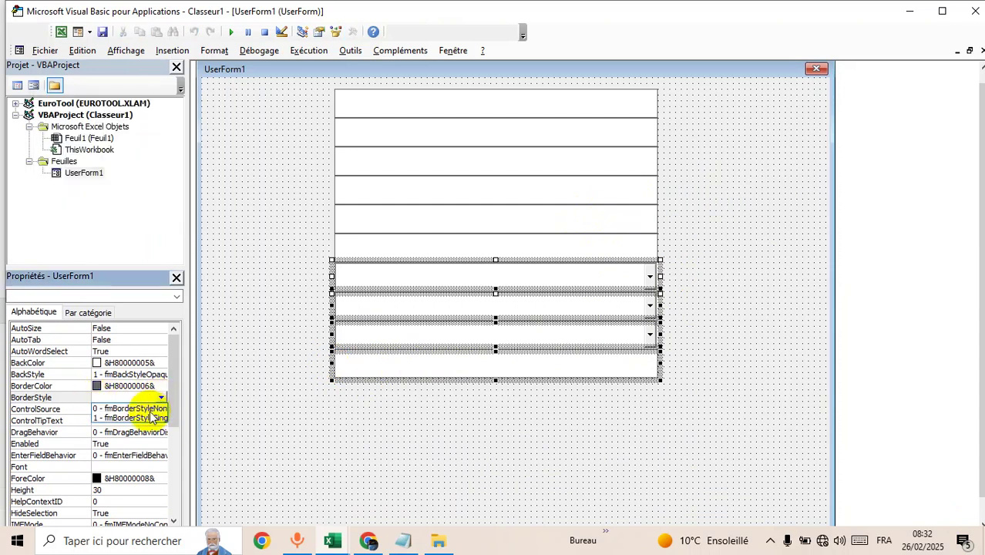
pyautogui.click(153, 416)
pyautogui.click(595, 396)
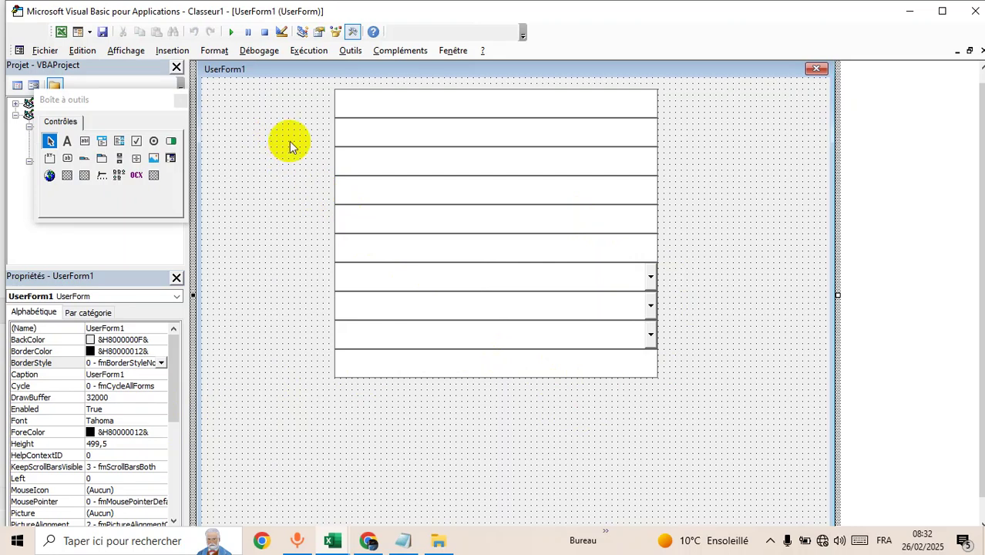
# - Draw Label1 left of the first text box and set its font to Times New Roman Bold 18
pyautogui.click(67, 142)
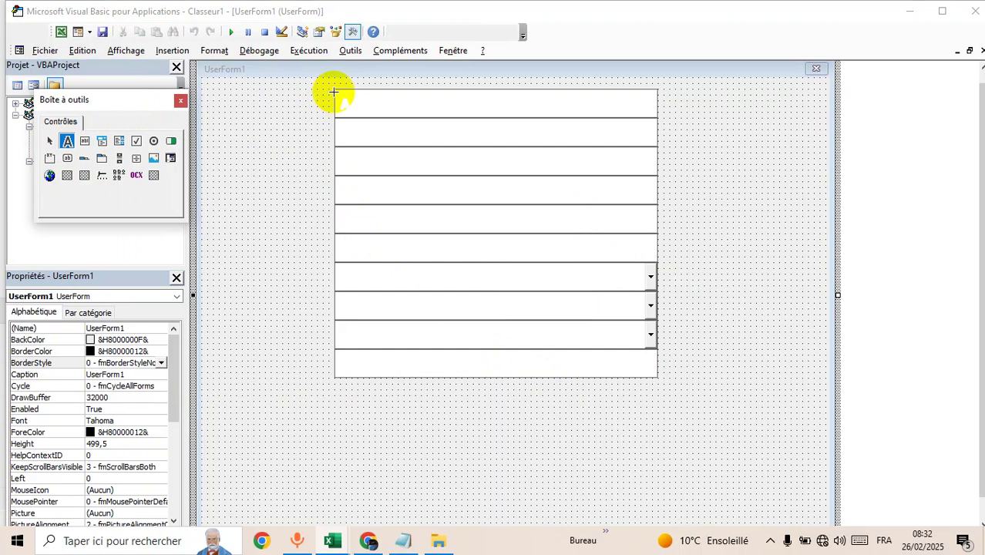
pyautogui.moveTo(333, 90)
pyautogui.mouseDown()
pyautogui.moveTo(325, 123)
pyautogui.moveTo(210, 119)
pyautogui.mouseUp()
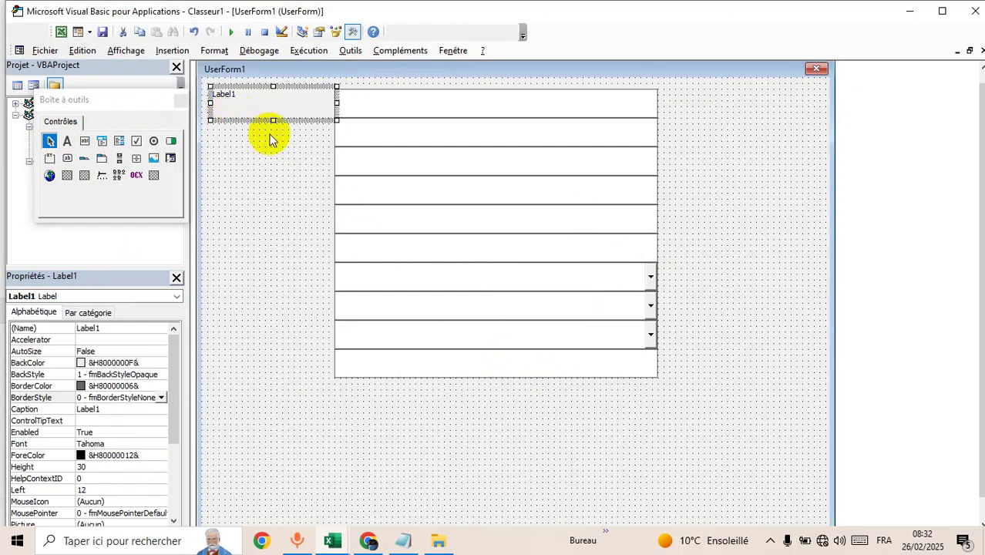
pyautogui.click(386, 104)
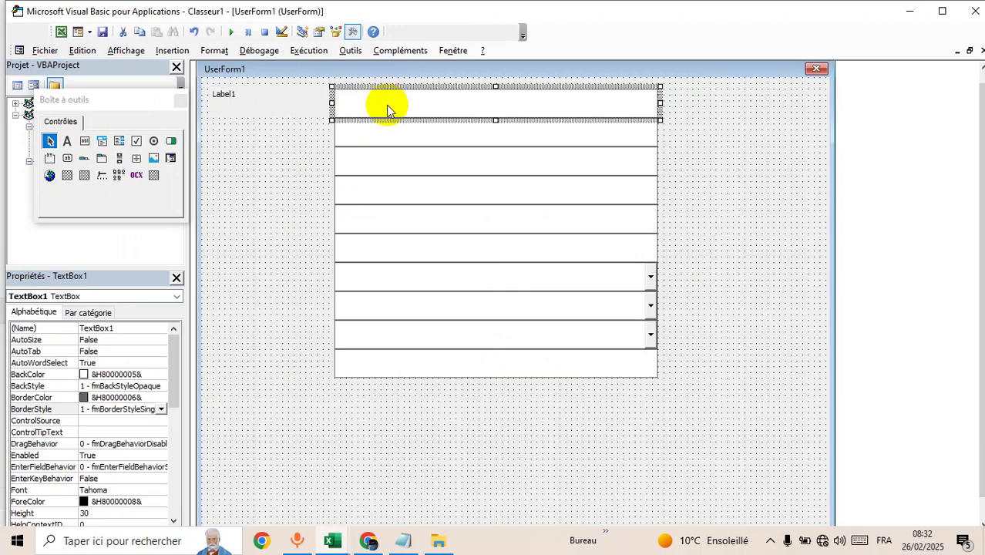
pyautogui.click(277, 107)
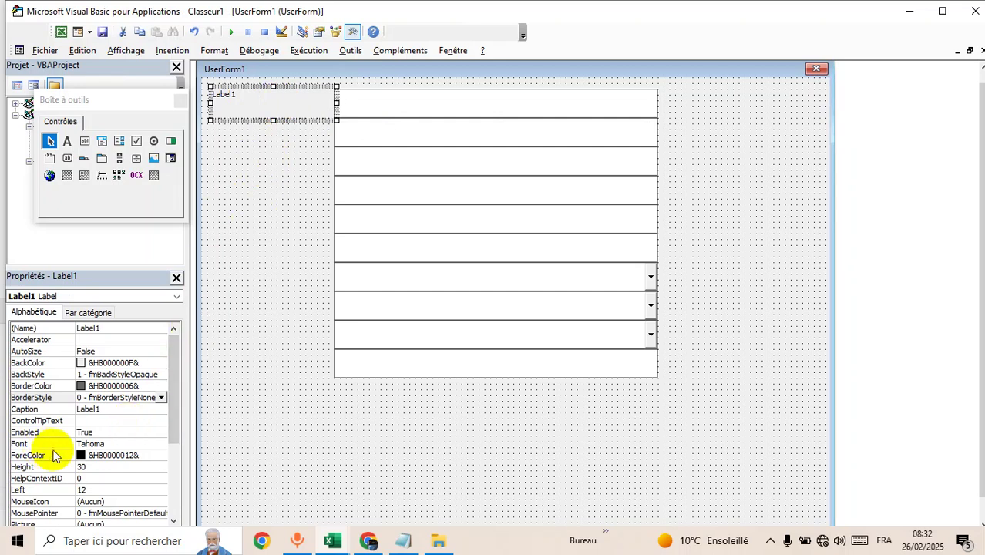
pyautogui.click(116, 444)
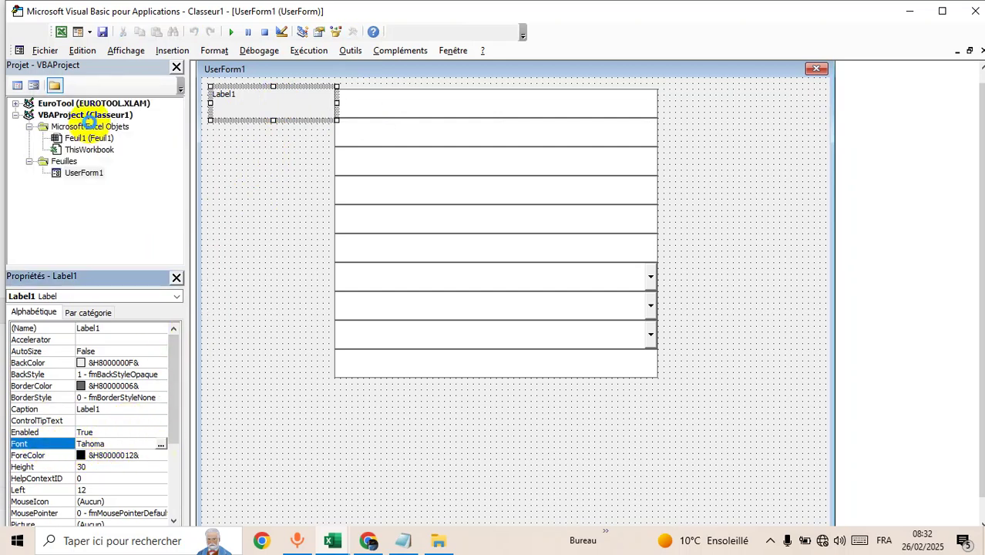
pyautogui.click(127, 191)
pyautogui.click(152, 178)
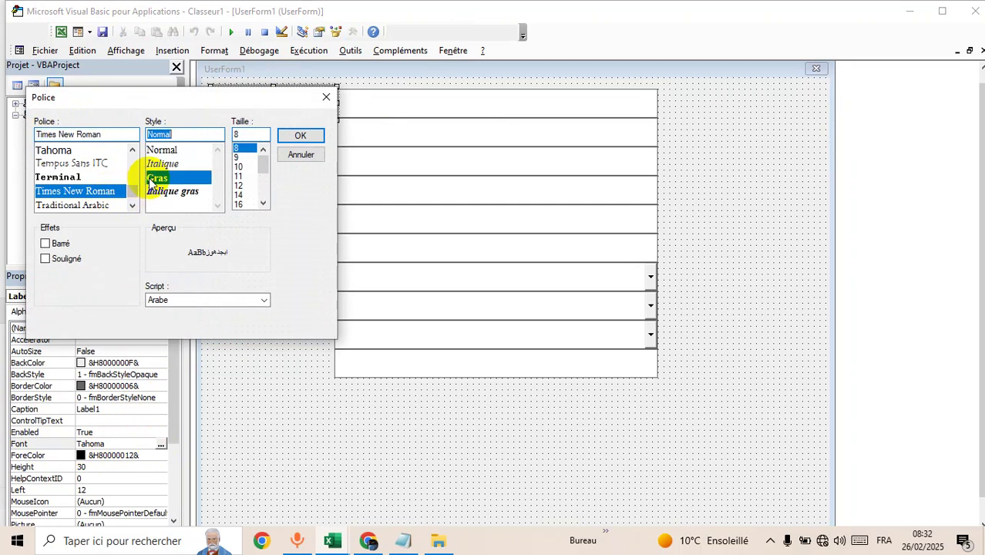
pyautogui.click(263, 202)
pyautogui.click(240, 204)
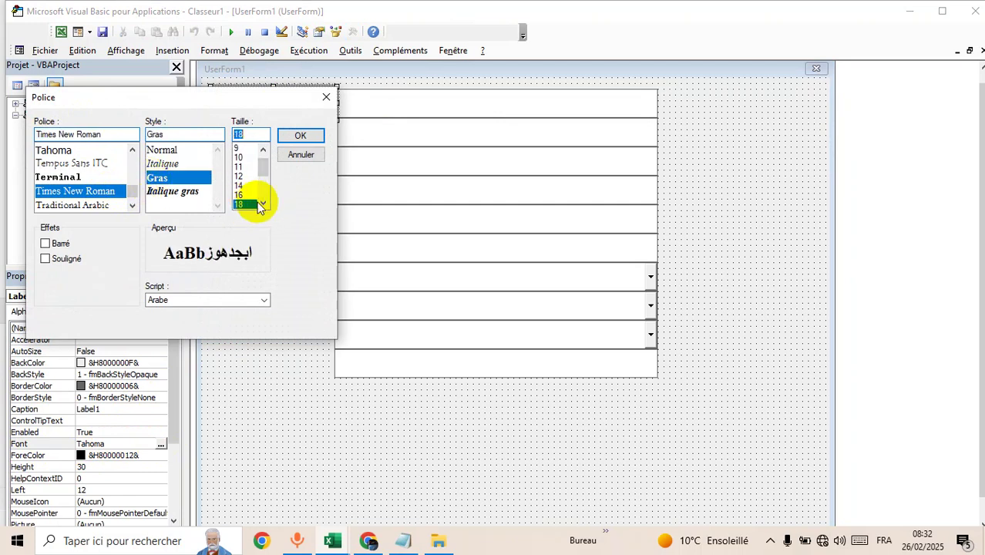
pyautogui.click(299, 135)
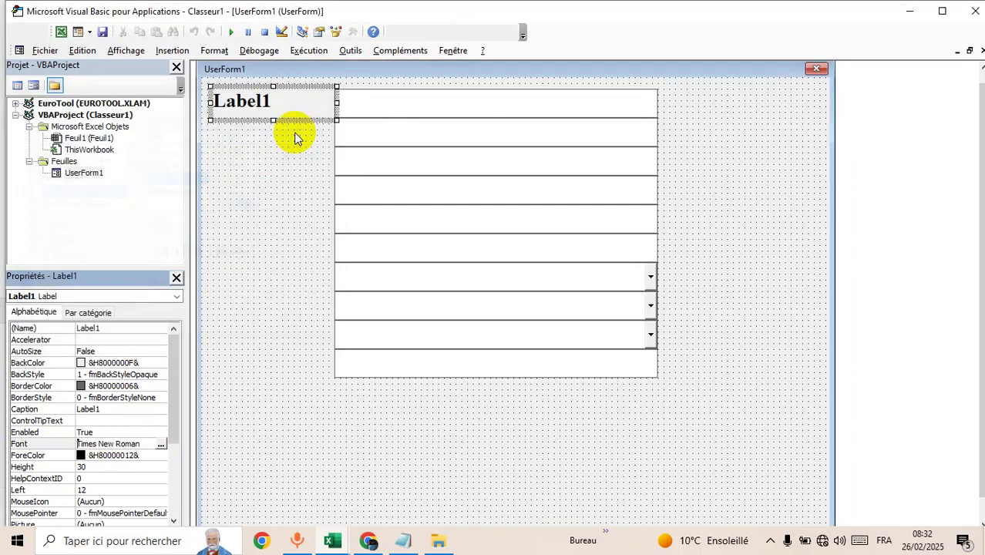
# - Give Label1 a single-line border and Ctrl-drag copies down beside each field
pyautogui.click(159, 397)
pyautogui.click(161, 397)
pyautogui.click(152, 418)
pyautogui.click(296, 252)
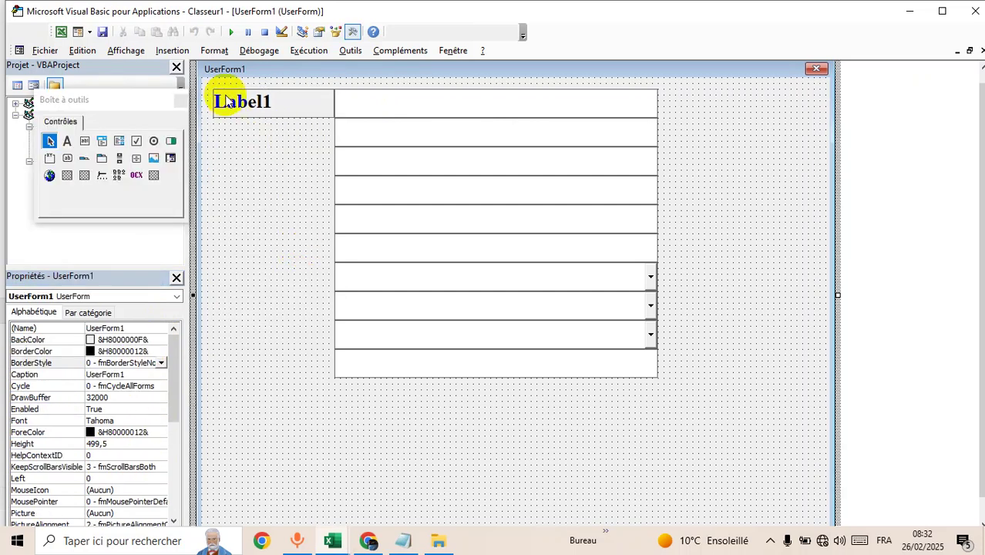
pyautogui.click(275, 112)
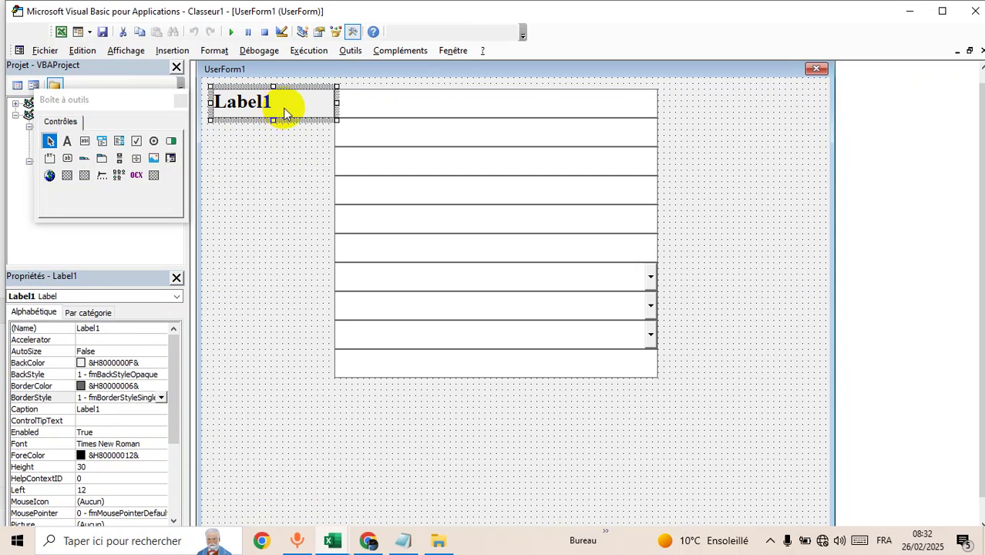
pyautogui.keyDown('ctrl'); pyautogui.moveTo(291, 116); pyautogui.dragTo(302, 247); pyautogui.keyUp('ctrl')
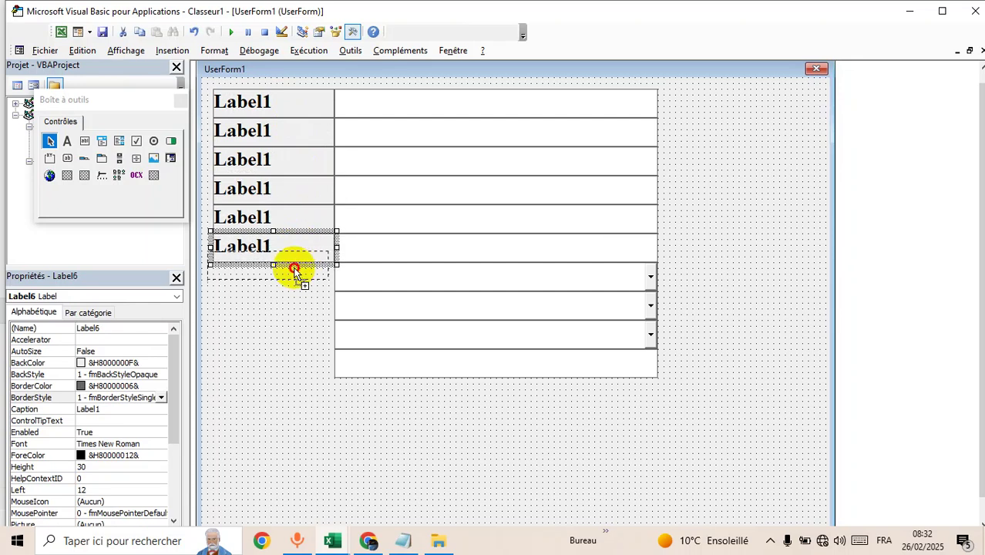
pyautogui.keyDown('ctrl'); pyautogui.moveTo(297, 258); pyautogui.dragTo(304, 369); pyautogui.keyUp('ctrl')
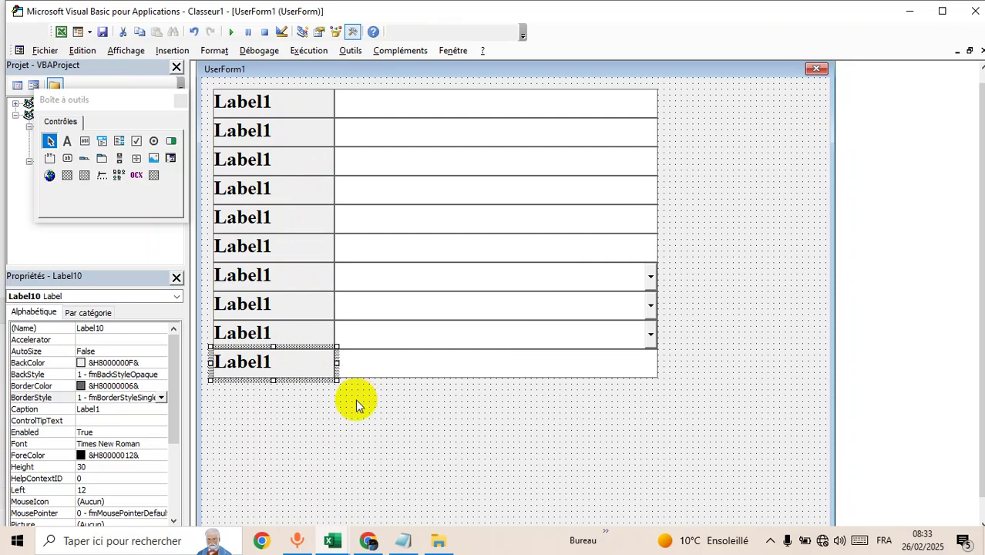
# - Caption the first three labels Nom, Prénom and E-mail
pyautogui.click(292, 117)
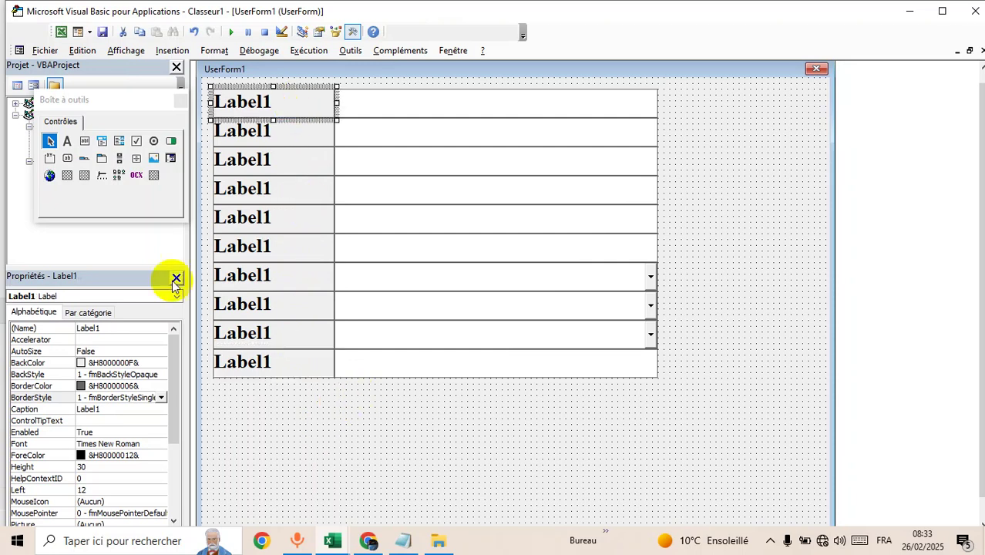
pyautogui.click(121, 410)
pyautogui.doubleClick(120, 409)
pyautogui.write('Nom')
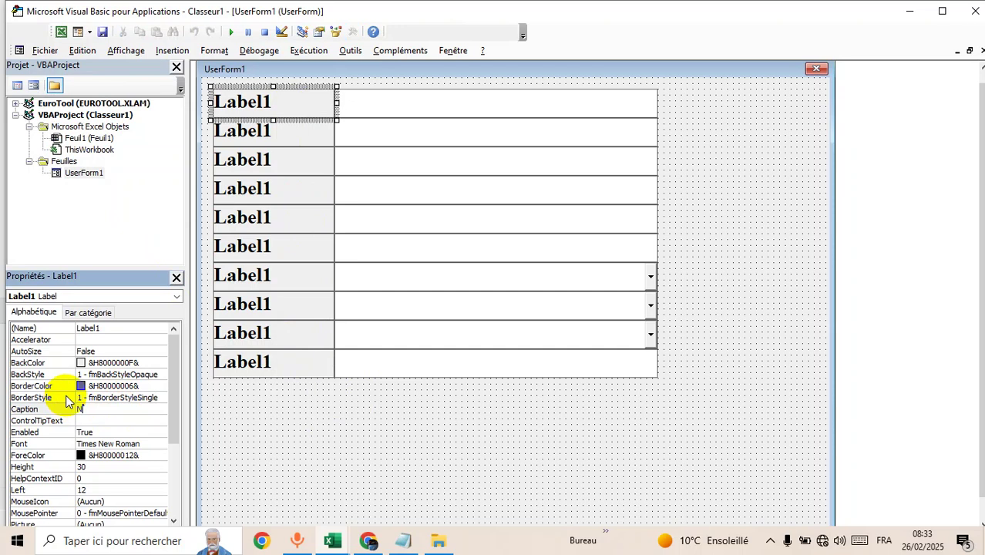
pyautogui.click(254, 125)
pyautogui.doubleClick(110, 409)
pyautogui.write('Prén')
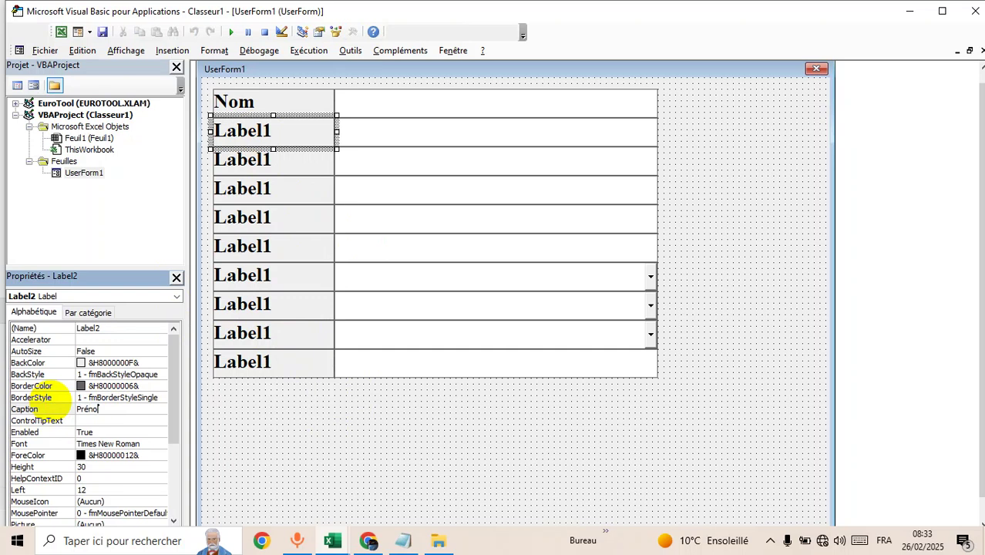
pyautogui.click(291, 163)
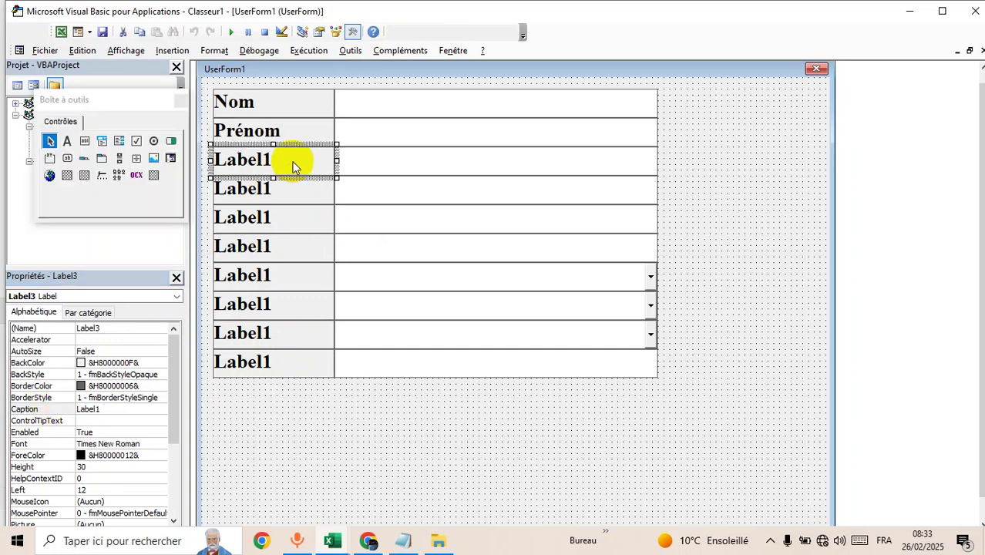
pyautogui.doubleClick(119, 409)
pyautogui.write('E-mail')
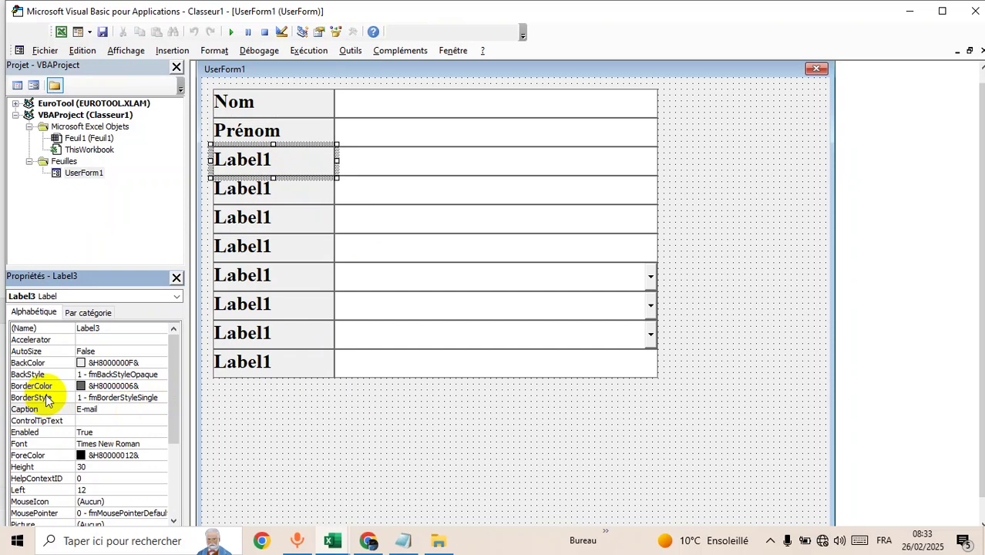
# - Caption the next three labels Téléphone, Adresse and Ville
pyautogui.click(254, 205)
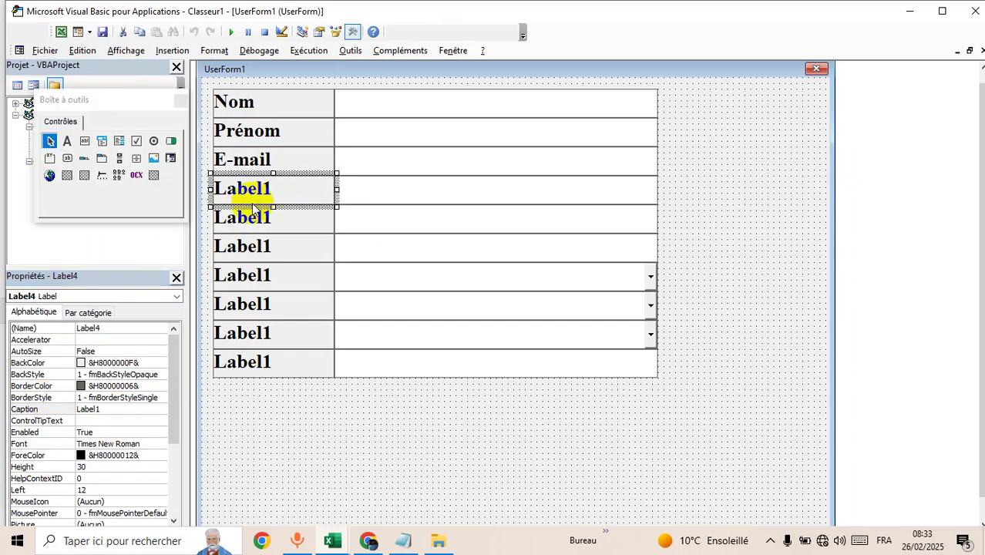
pyautogui.click(119, 409)
pyautogui.write('Téléphone')
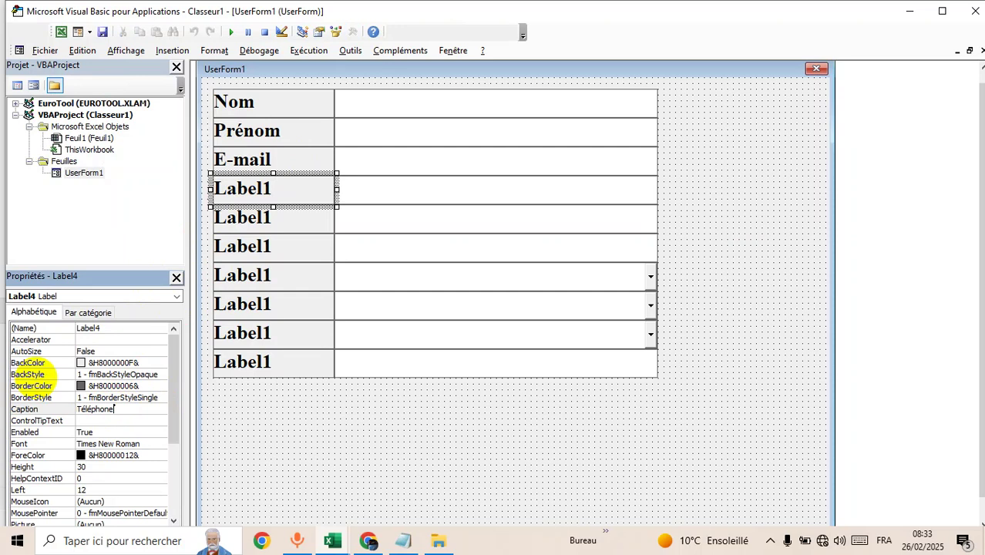
pyautogui.click(284, 222)
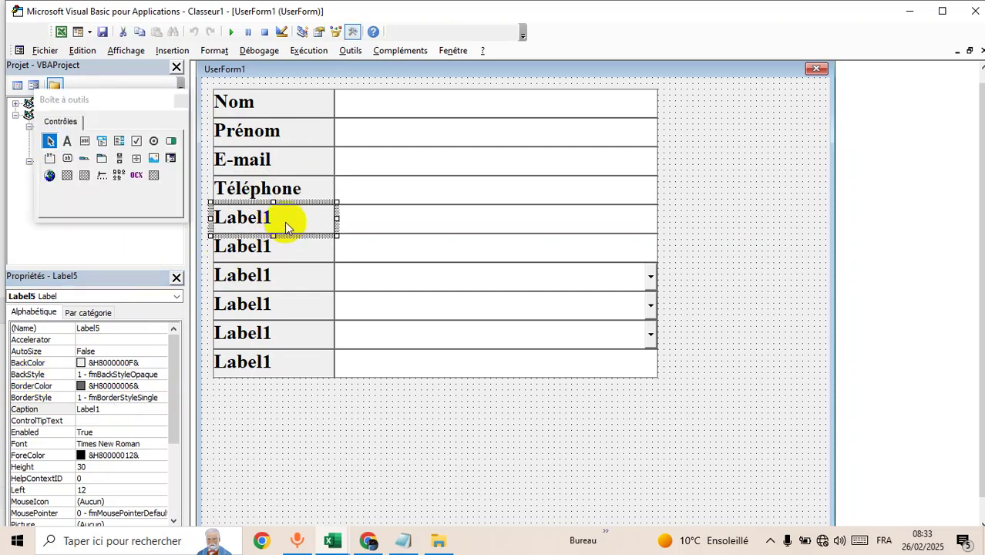
pyautogui.click(122, 410)
pyautogui.click(27, 409)
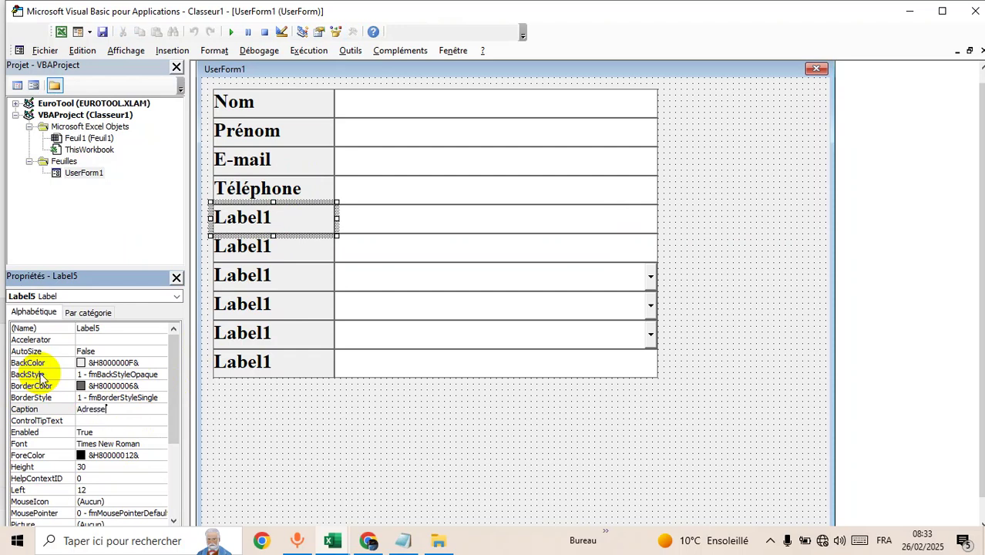
pyautogui.click(260, 260)
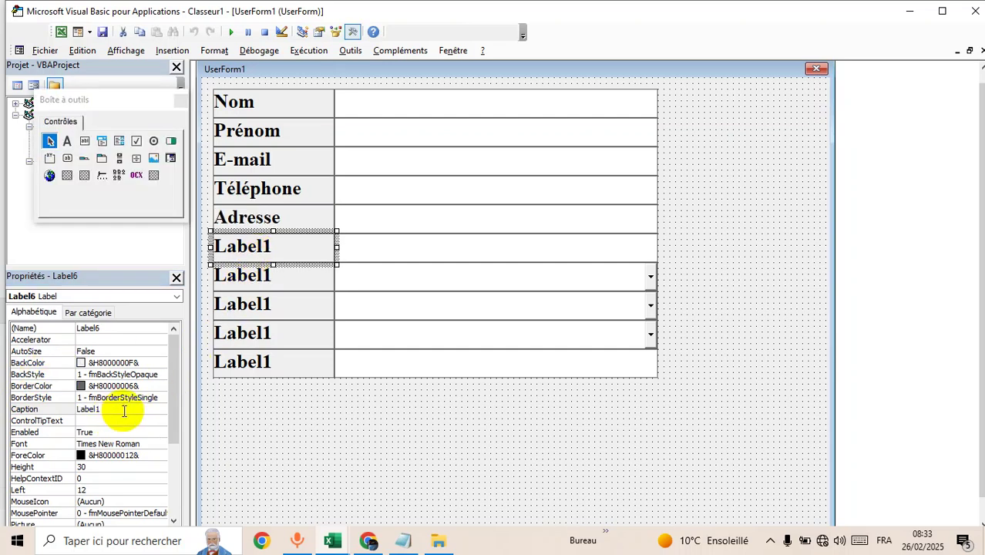
pyautogui.click(34, 408)
pyautogui.write('Ville')
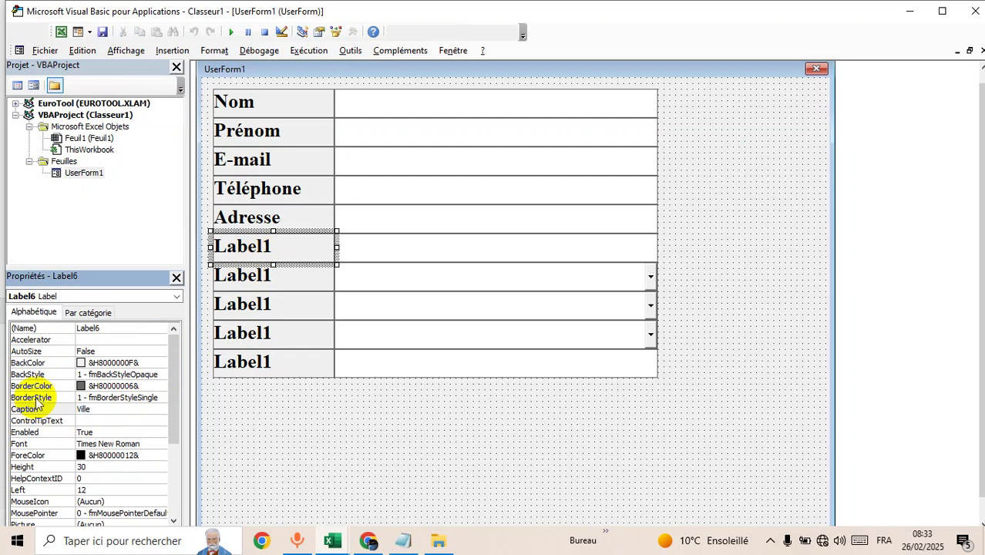
# - Caption the last four labels Pays, Genre, Statut and Date
pyautogui.click(284, 291)
pyautogui.click(83, 408)
pyautogui.write('Pays')
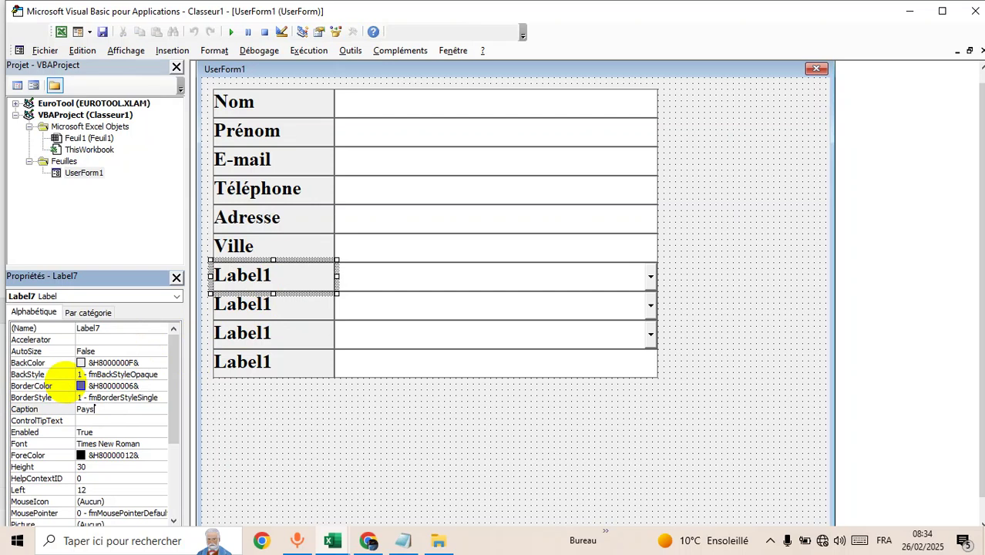
pyautogui.click(276, 306)
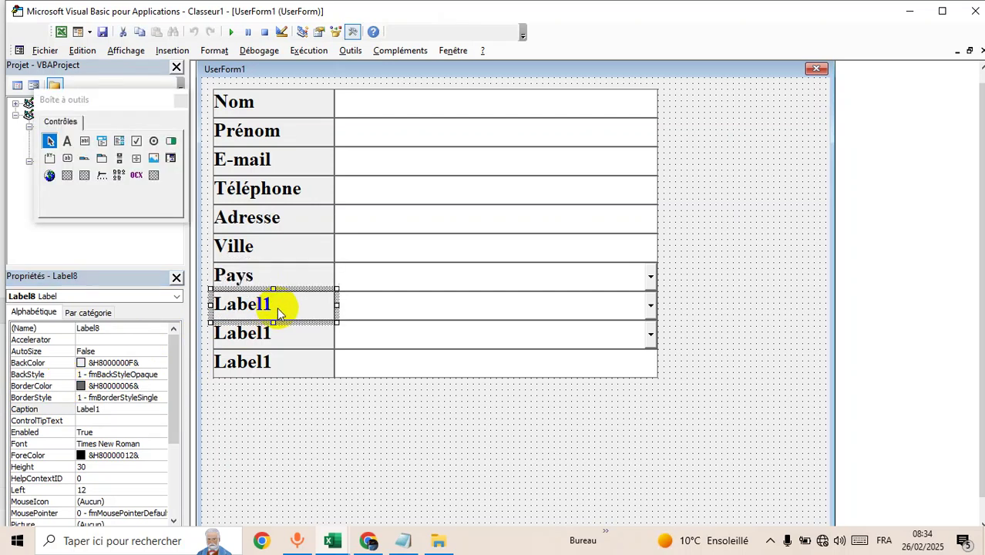
pyautogui.click(114, 409)
pyautogui.write('Genre')
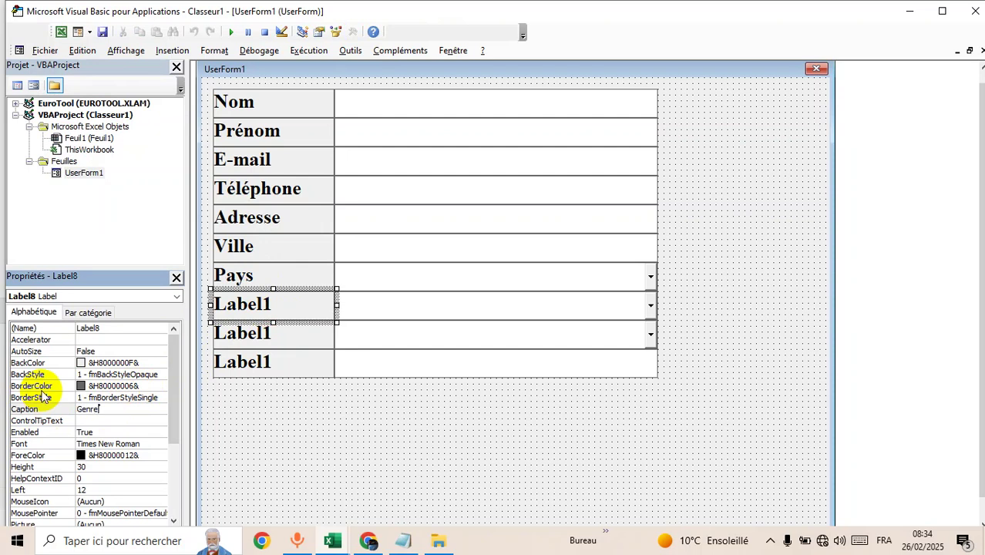
pyautogui.click(285, 336)
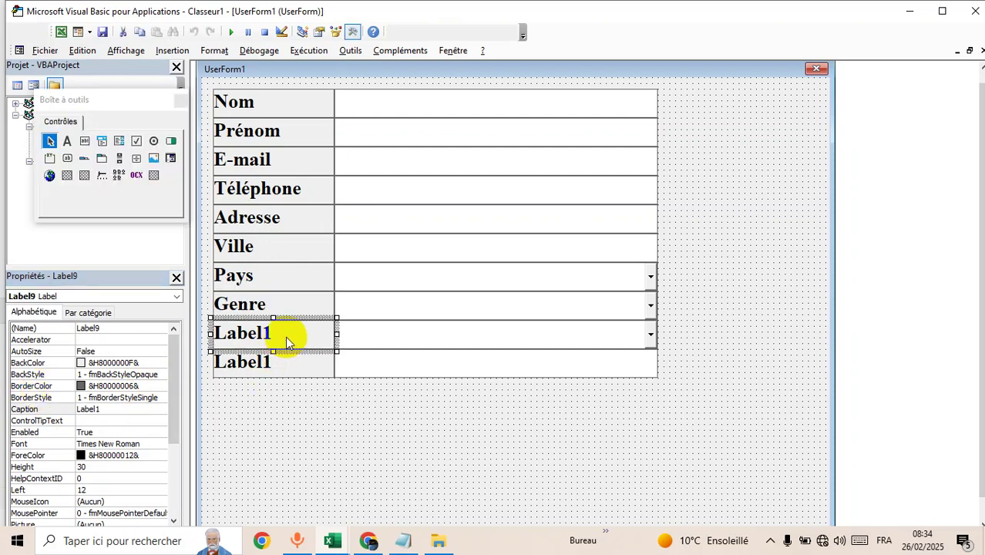
pyautogui.click(114, 408)
pyautogui.write('Stat')
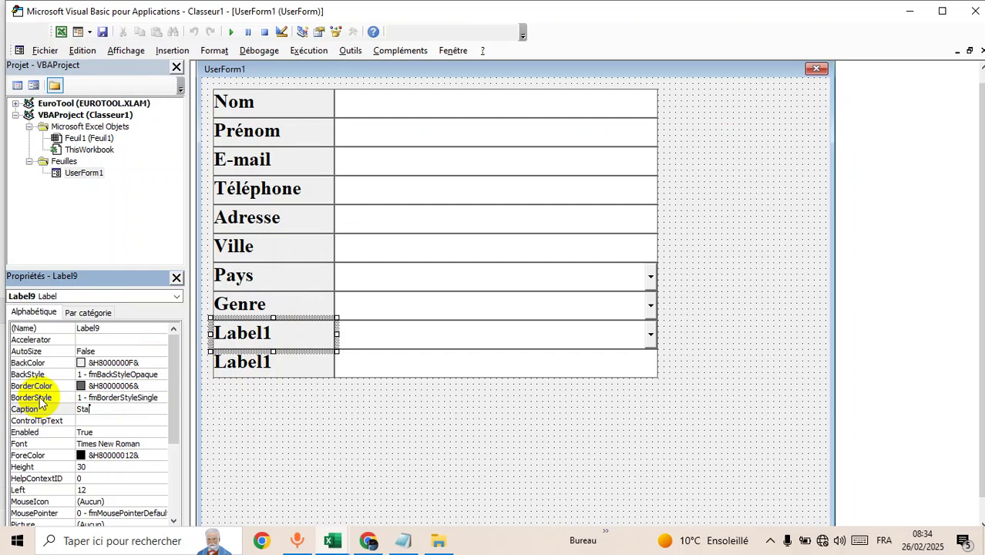
pyautogui.write('ut')
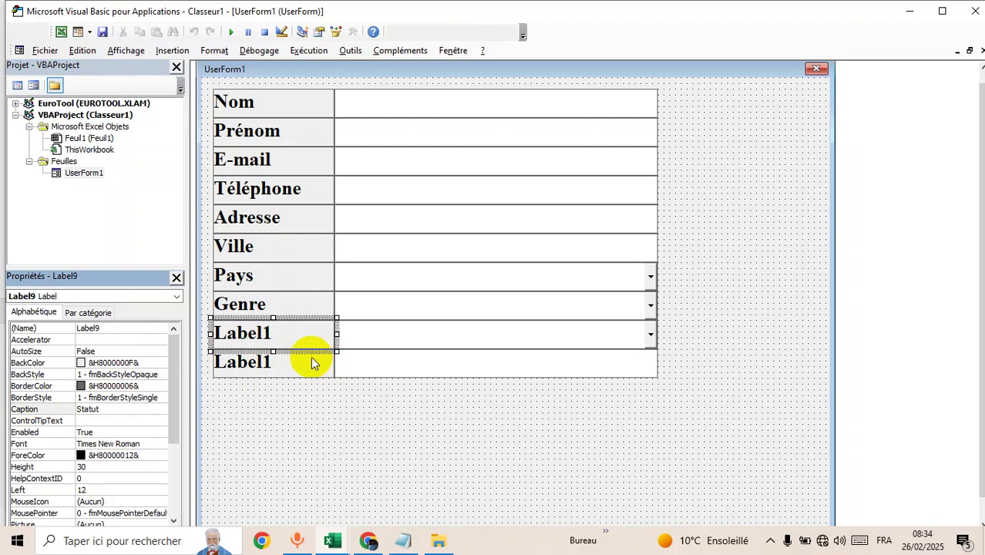
pyautogui.click(318, 359)
pyautogui.click(81, 408)
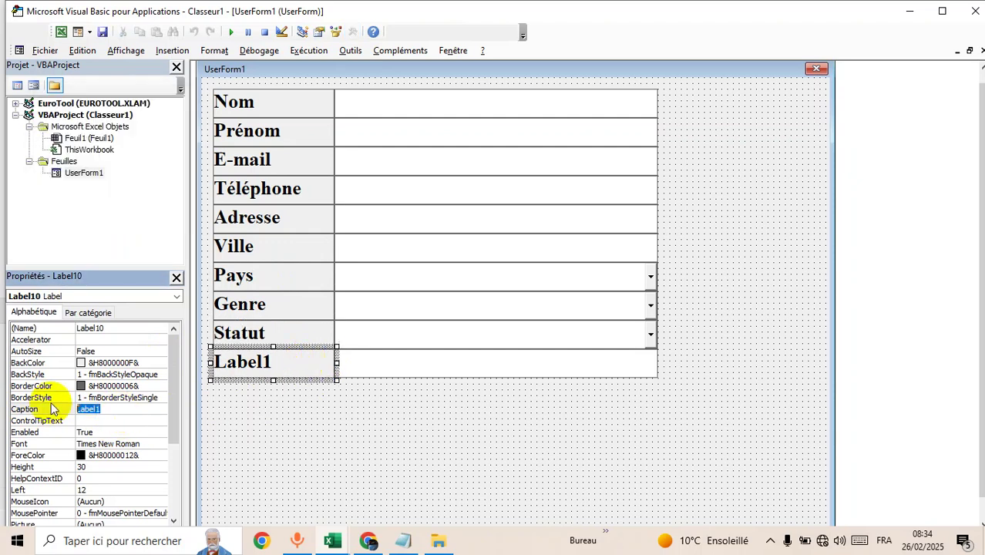
pyautogui.write('Date')
pyautogui.click(319, 406)
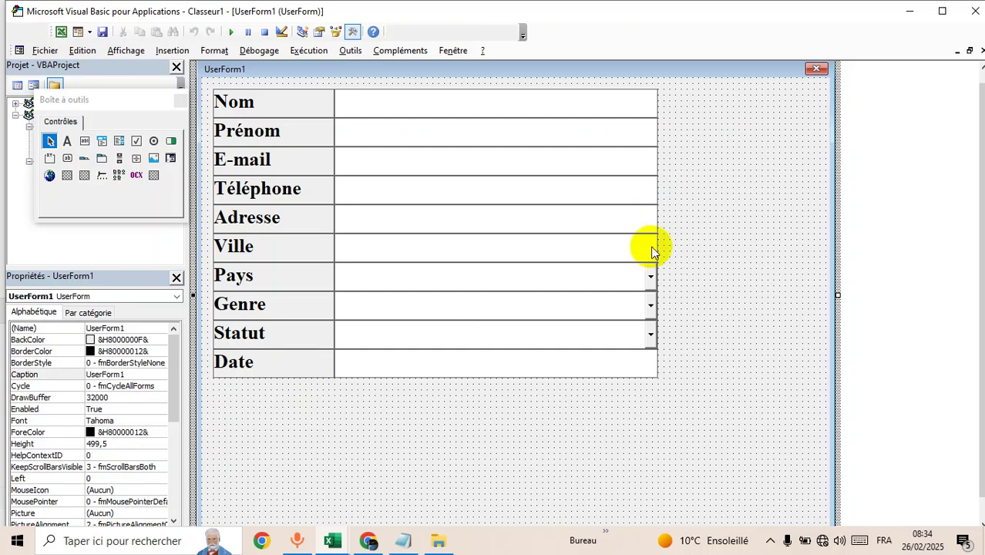
# - Name the Nom, Prénom and E-mail text boxes txtNom, txtPrenom and txtEmail
pyautogui.click(455, 110)
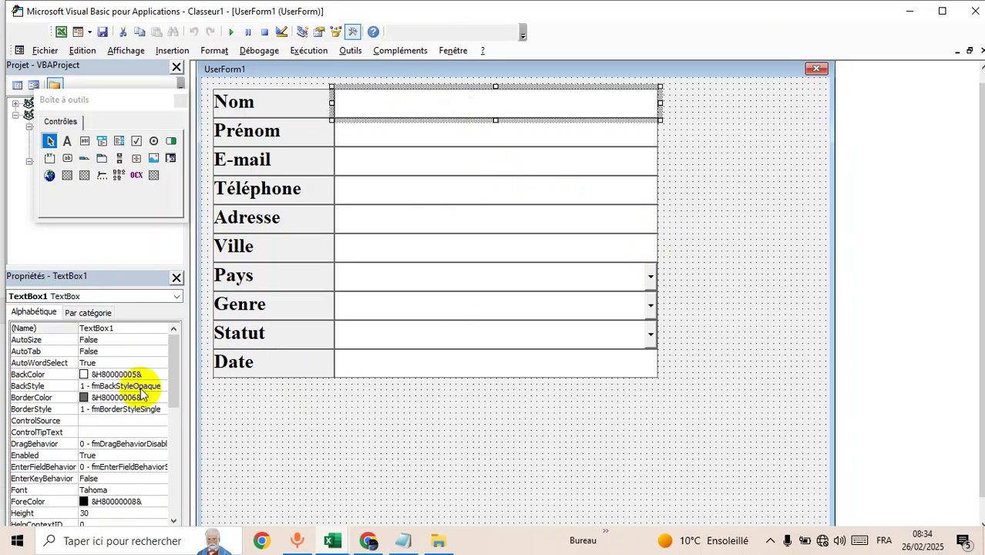
pyautogui.click(148, 328)
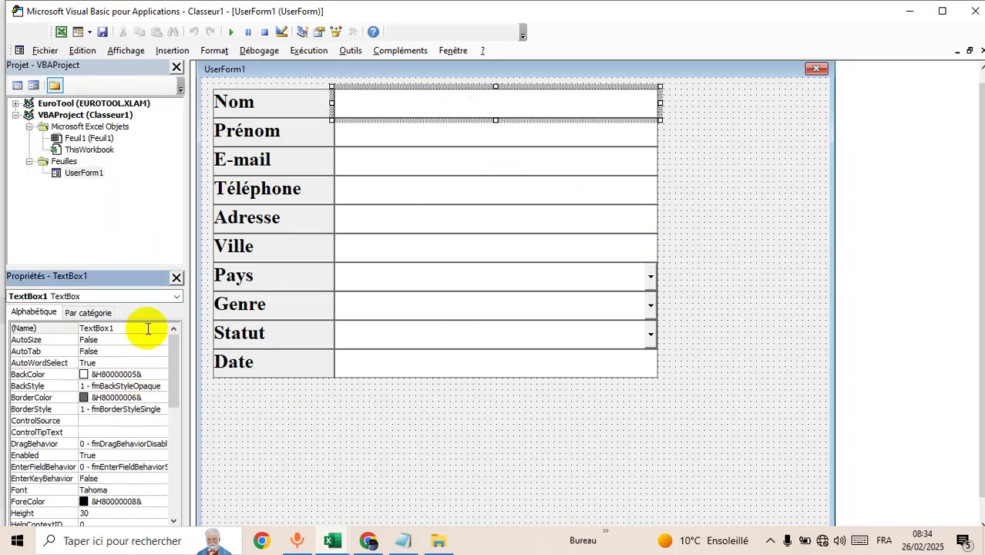
pyautogui.click(23, 327)
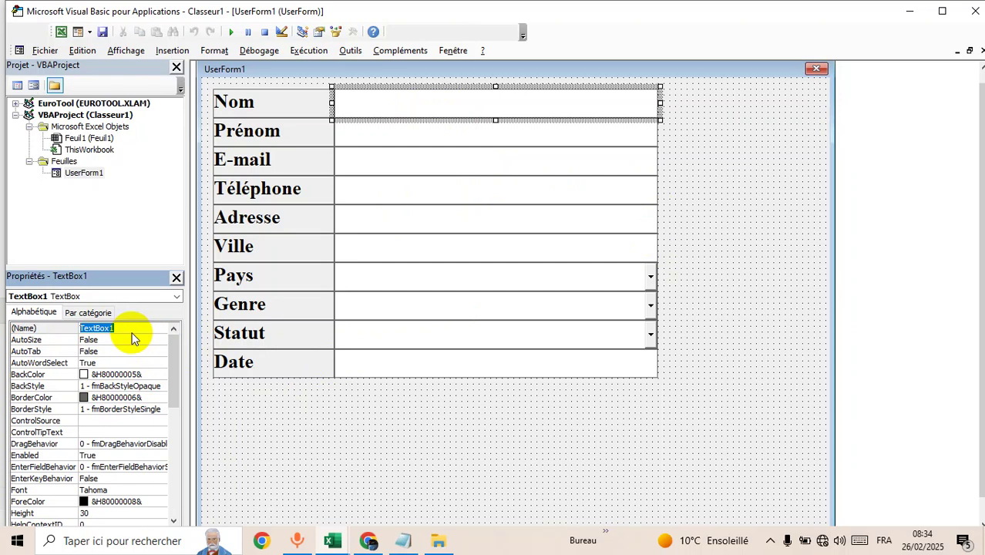
pyautogui.write('txtNom')
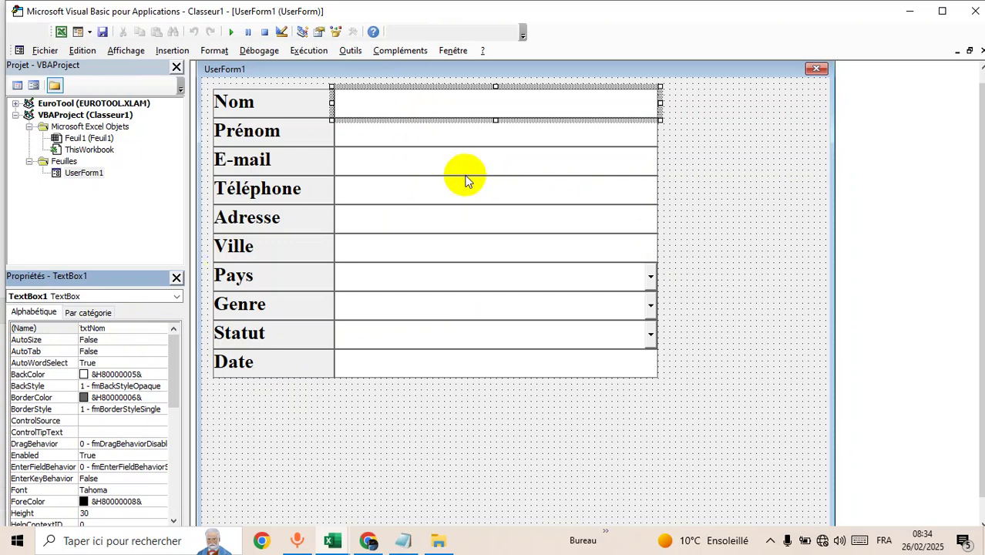
pyautogui.click(450, 127)
pyautogui.click(142, 328)
pyautogui.click(24, 325)
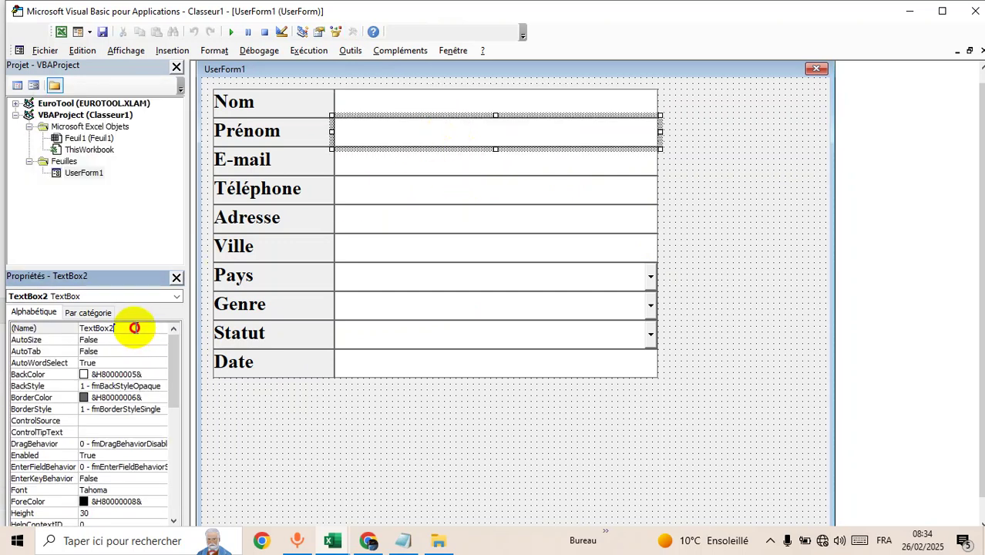
pyautogui.write('txt')
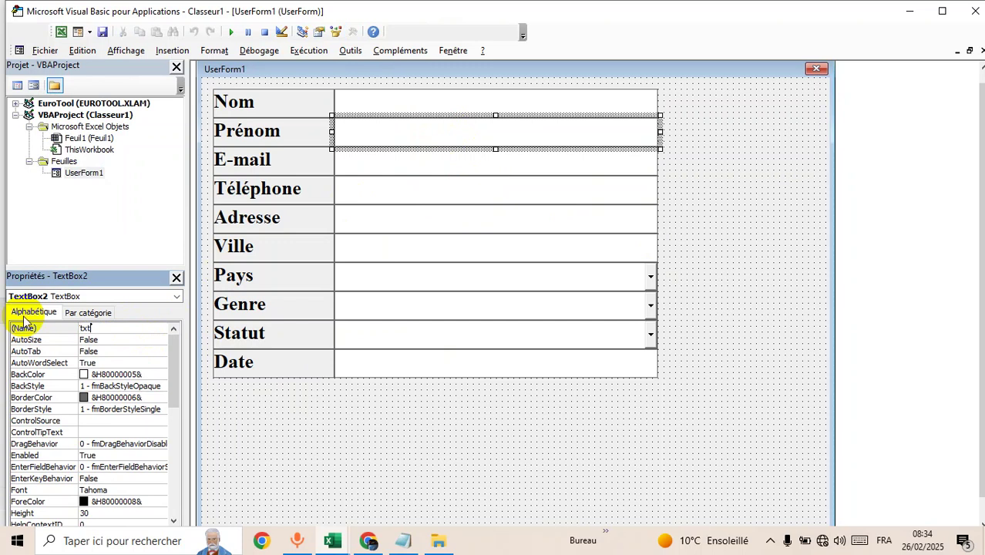
pyautogui.write('Pre')
pyautogui.write('nom')
pyautogui.click(392, 165)
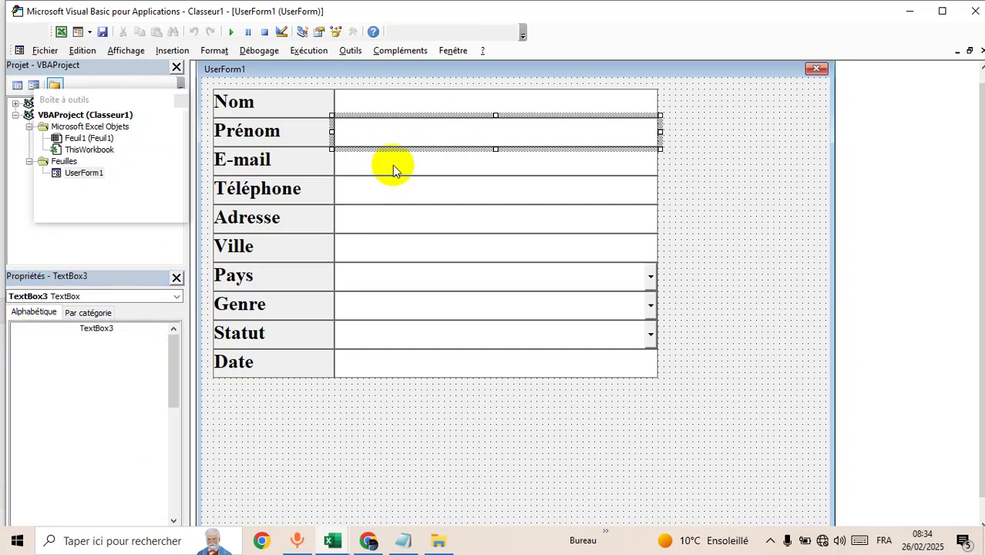
pyautogui.click(128, 327)
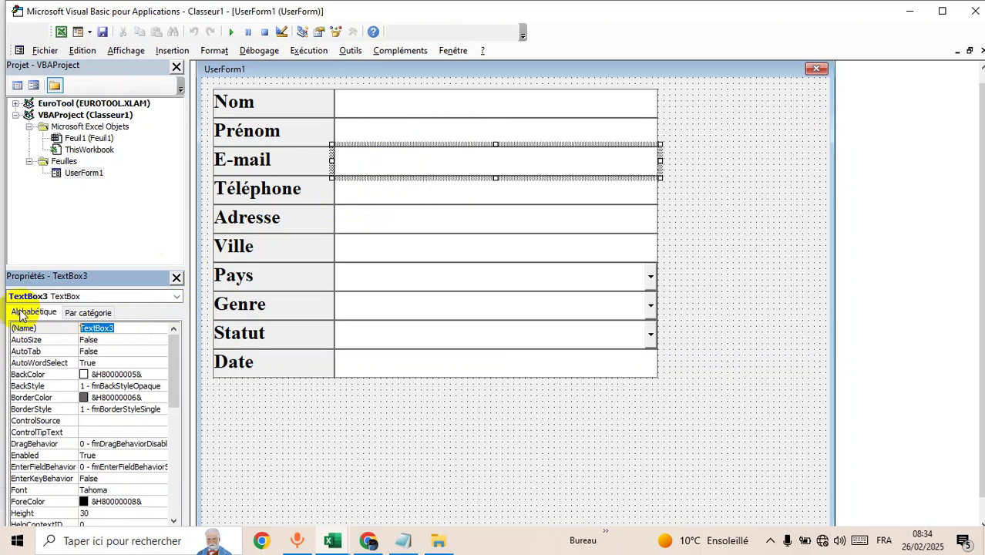
pyautogui.write('txtE')
pyautogui.write('mail')
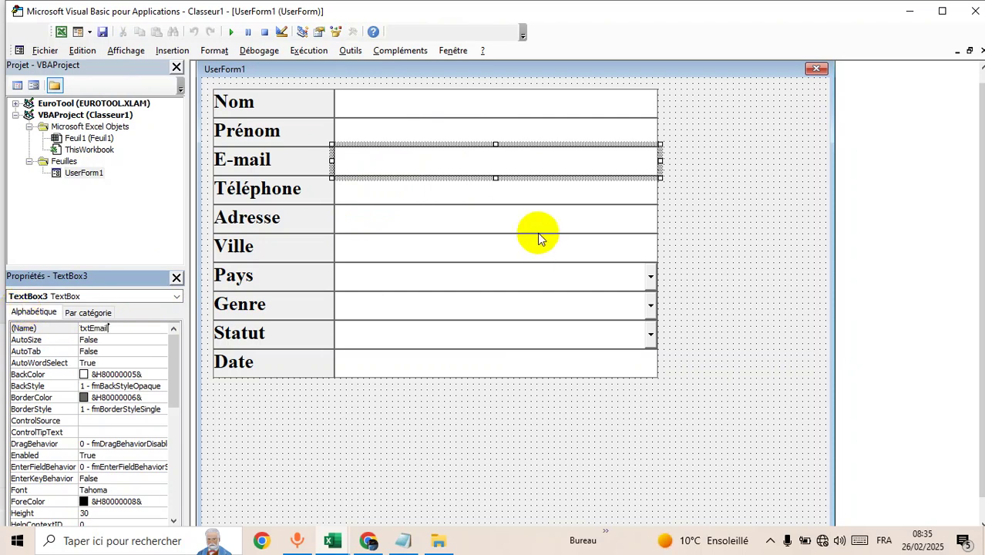
# - Name the Téléphone, Adresse and Ville text boxes txtTelephone, txtAdresse and txtVille
pyautogui.click(467, 199)
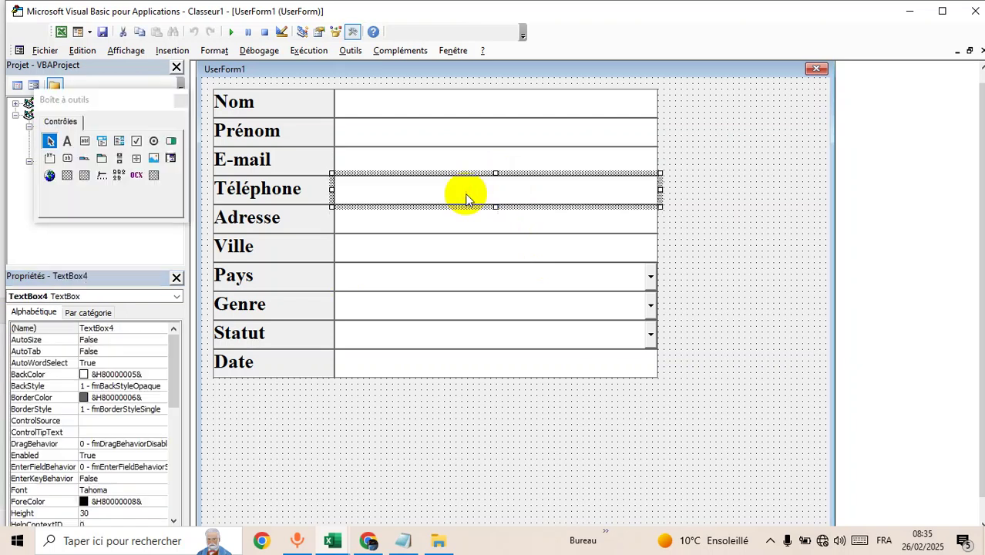
pyautogui.click(112, 328)
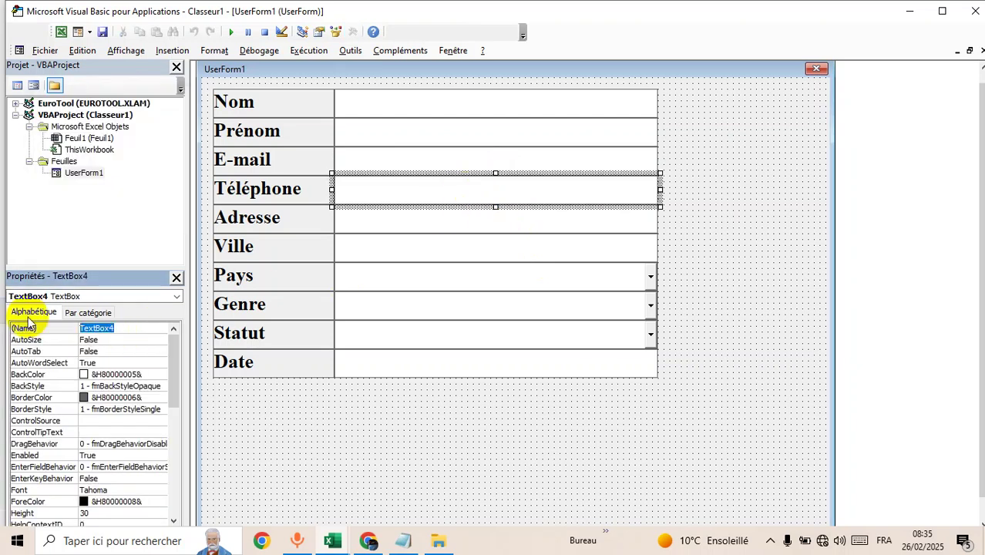
pyautogui.write('txtT')
pyautogui.write('elephone')
pyautogui.click(432, 221)
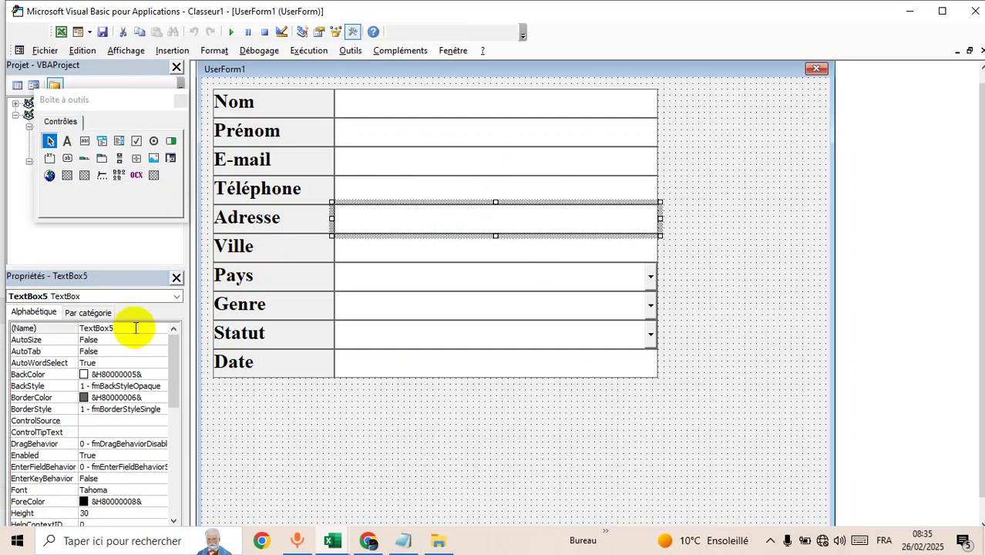
pyautogui.click(125, 327)
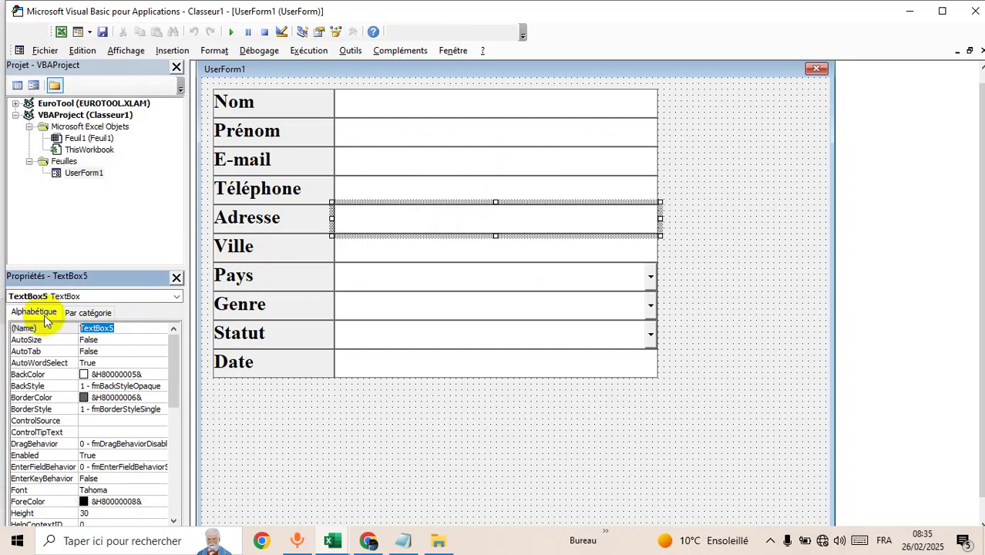
pyautogui.write('txtAdresse')
pyautogui.click(388, 250)
pyautogui.click(136, 327)
pyautogui.click(44, 329)
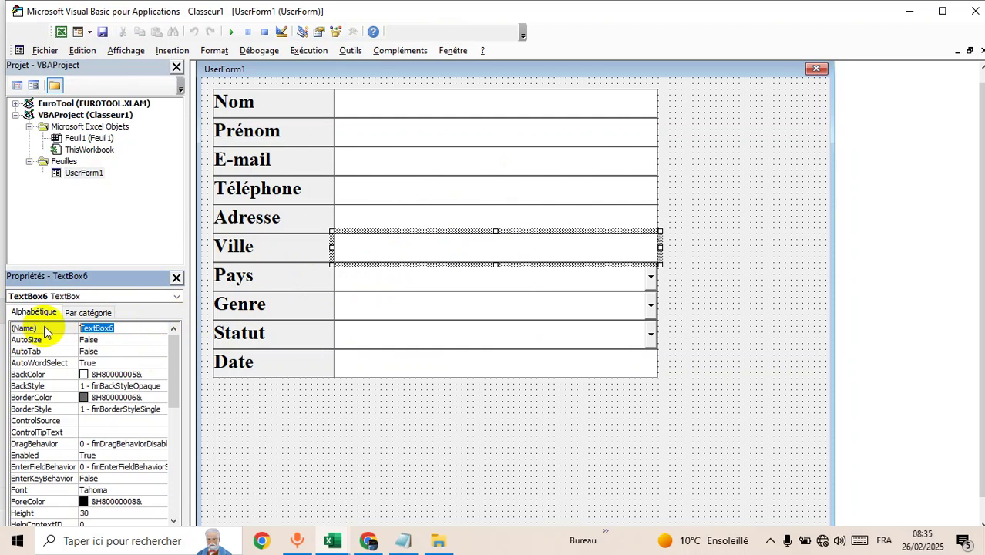
pyautogui.write('txt')
pyautogui.write('Ville')
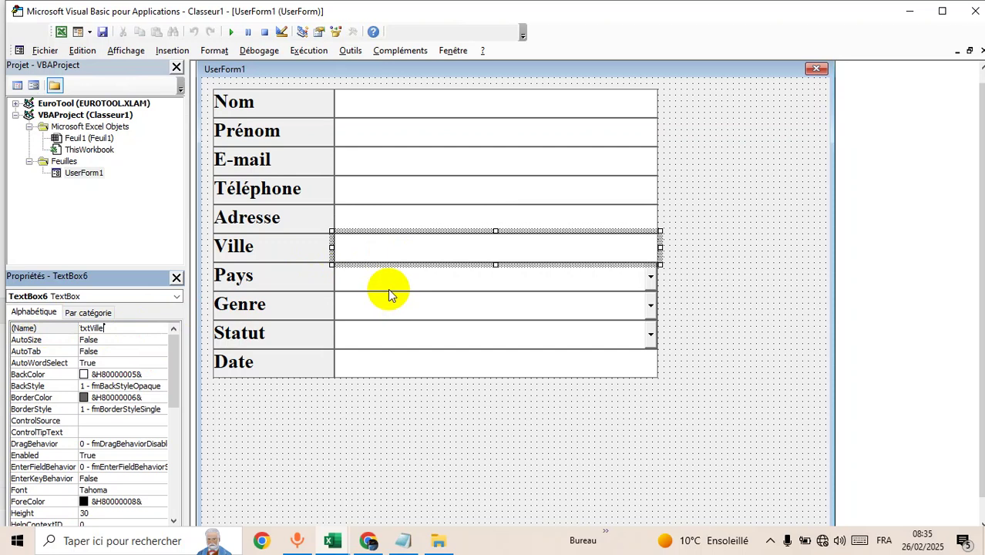
pyautogui.click(401, 279)
# - Name the Pays combo box cboPays, accidentally naming the Genre label cboGenre
pyautogui.click(158, 328)
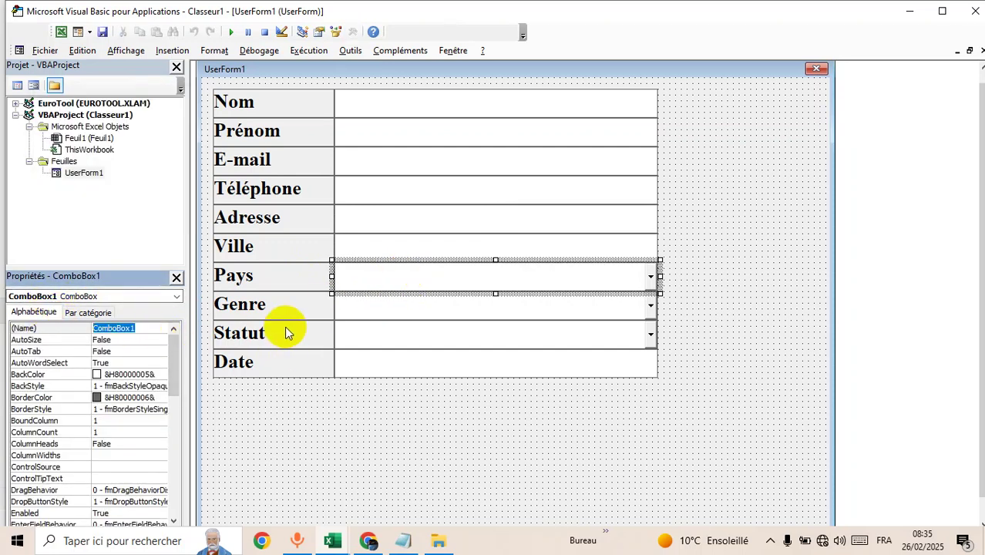
pyautogui.write('cboPa')
pyautogui.write('ys')
pyautogui.click(266, 310)
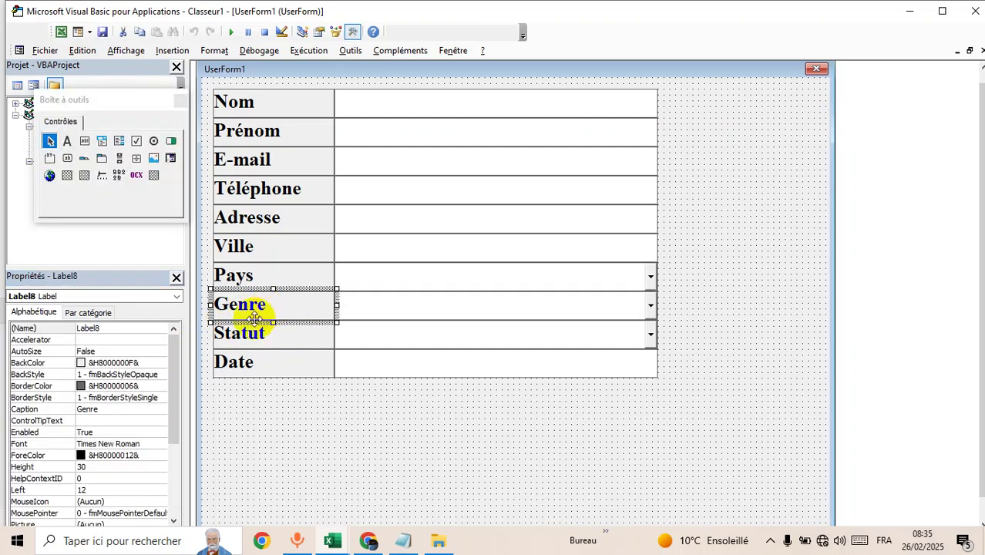
pyautogui.click(130, 328)
pyautogui.click(43, 328)
pyautogui.write('cbo')
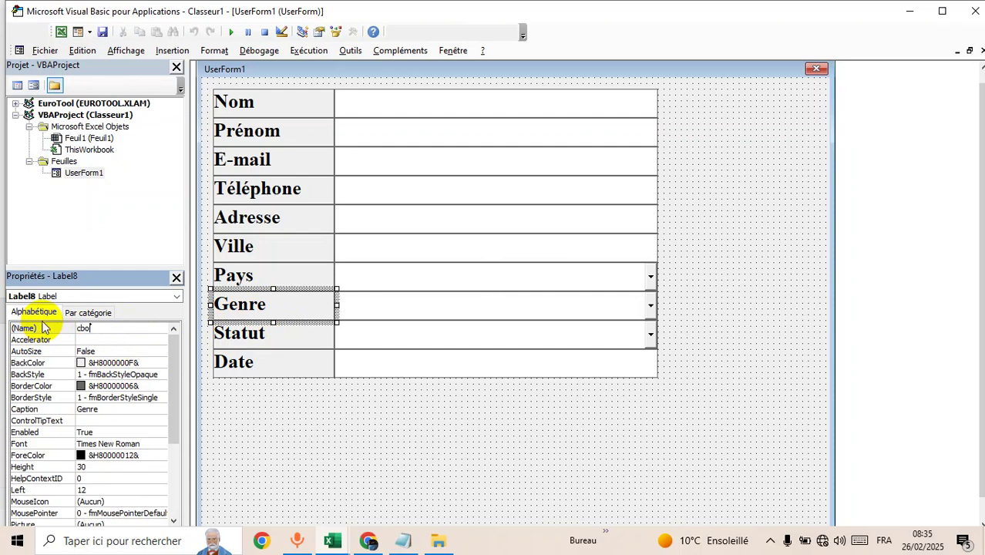
pyautogui.write('genre')
pyautogui.press('BackSpace')
pyautogui.press('BackSpace')
pyautogui.press('BackSpace')
pyautogui.write('Genre')
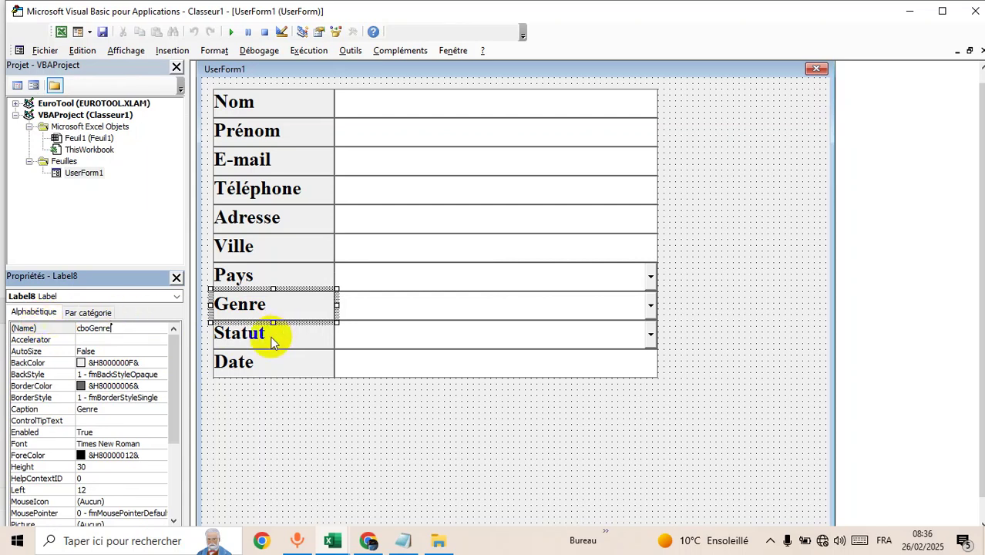
# - Copy the Genre label's cboGenre name and rename that label to gg
pyautogui.click(267, 334)
pyautogui.click(82, 326)
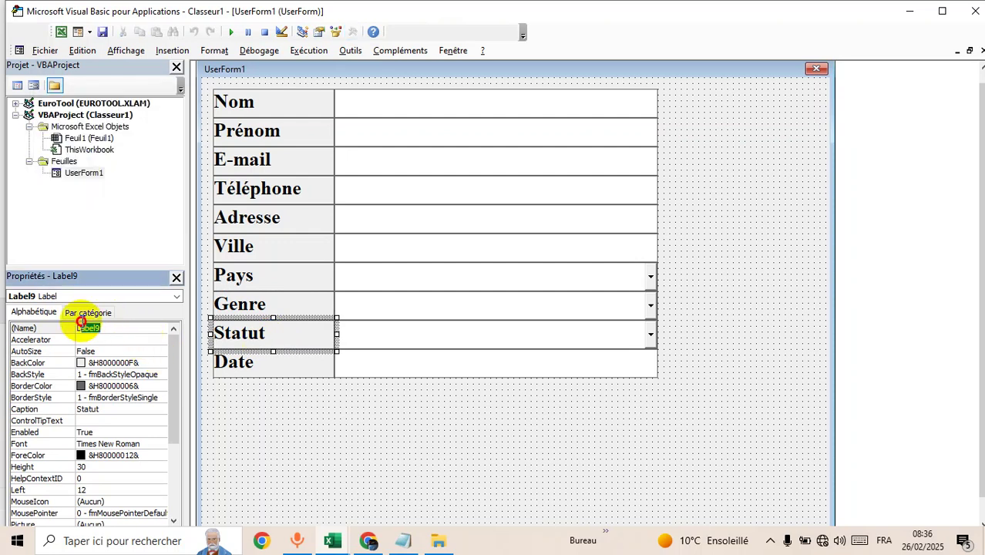
pyautogui.click(416, 334)
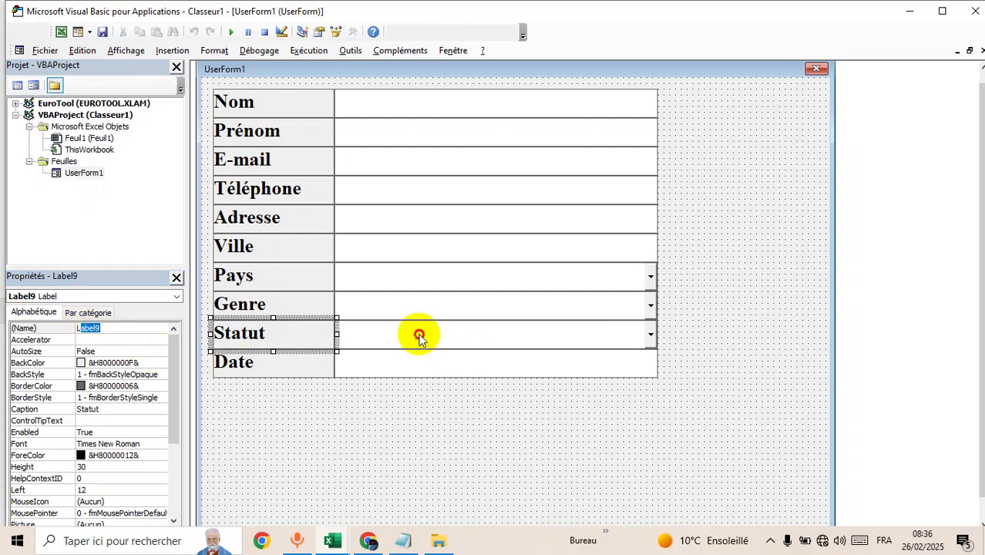
pyautogui.click(401, 308)
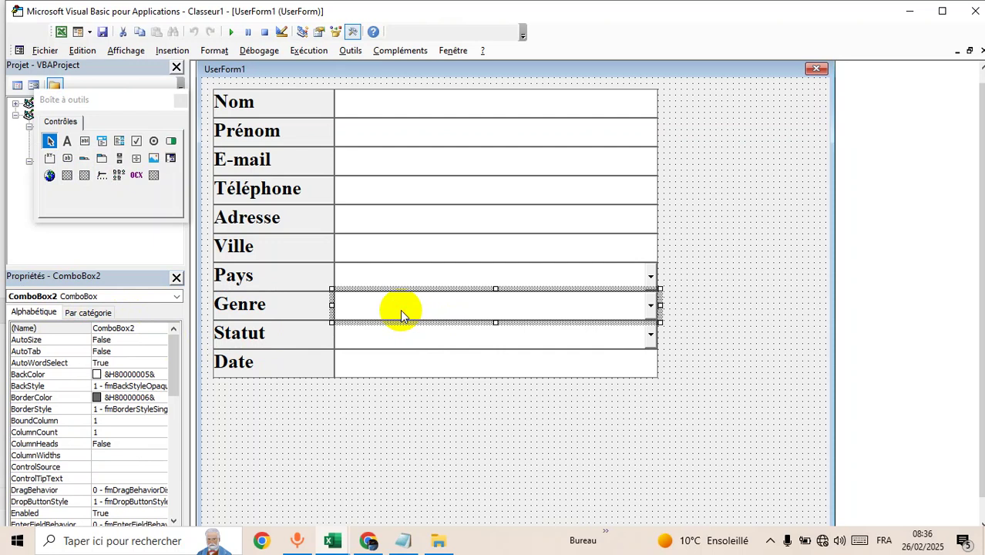
pyautogui.click(301, 305)
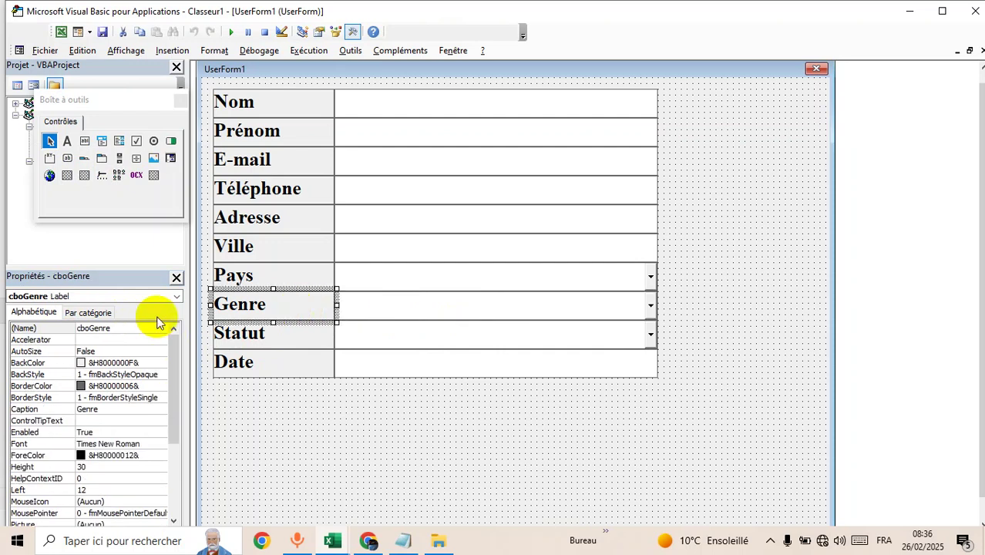
pyautogui.click(131, 328)
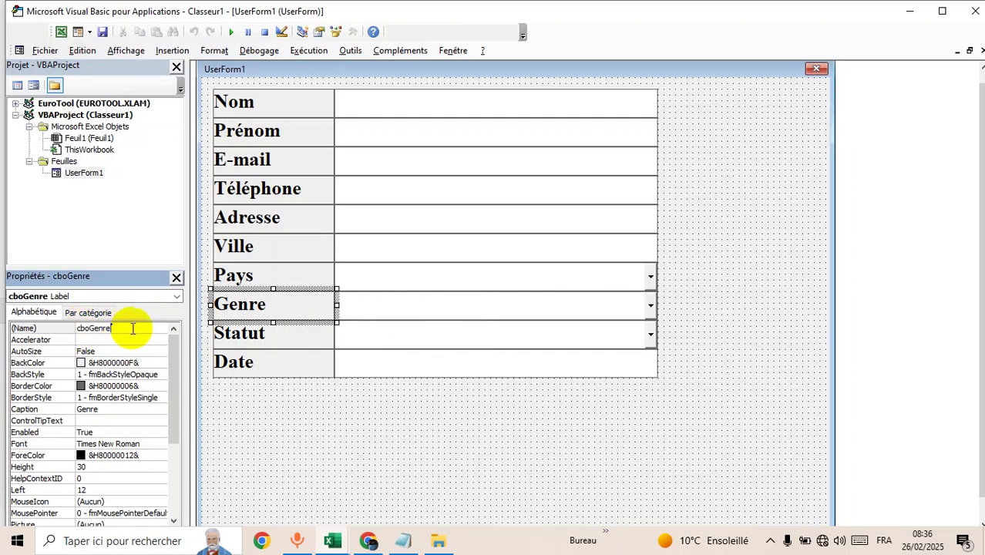
pyautogui.moveTo(133, 328); pyautogui.dragTo(66, 328)
pyautogui.rightClick(86, 326)
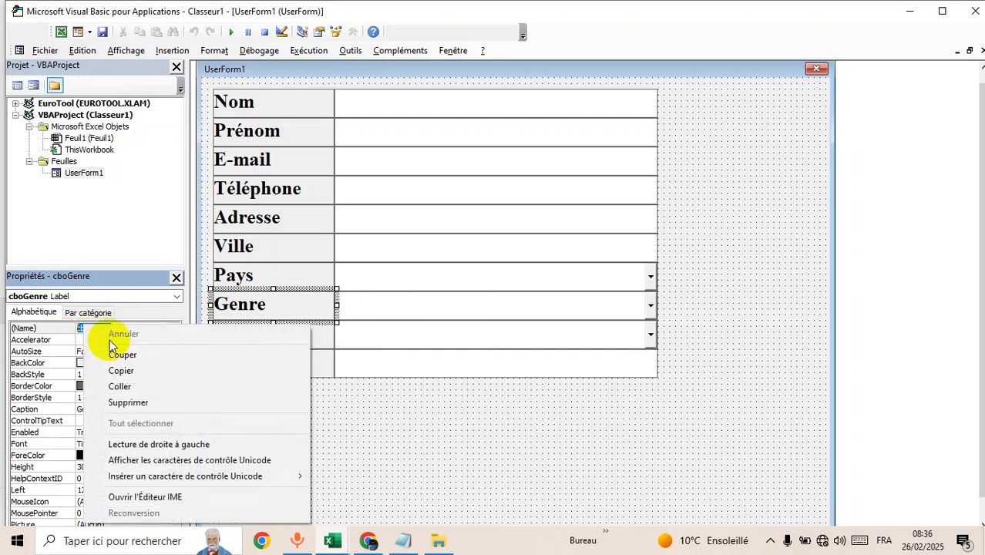
pyautogui.click(151, 370)
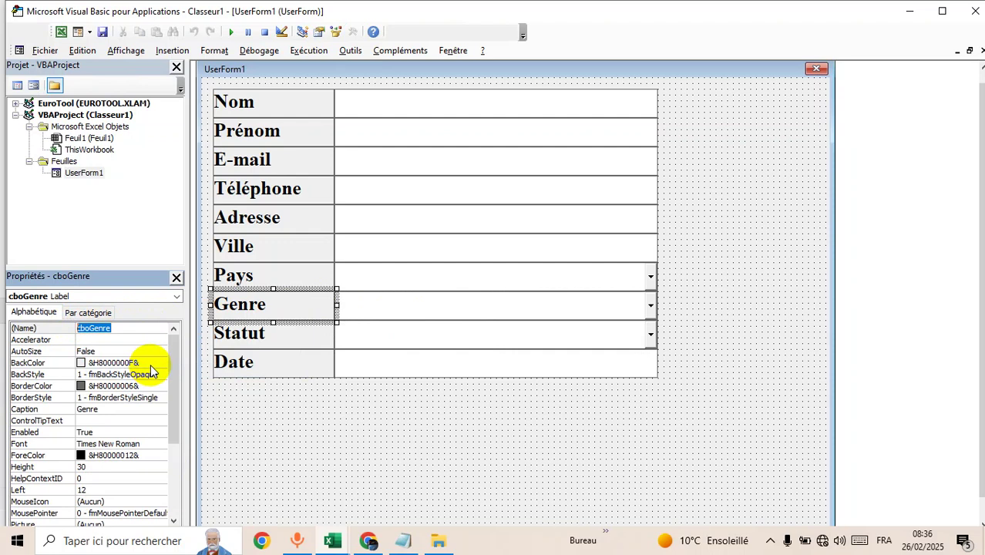
pyautogui.write('gg')
# - Name the Genre and Statut combo boxes cboGenre and cboStatut, and the Date box txtDate
pyautogui.click(362, 273)
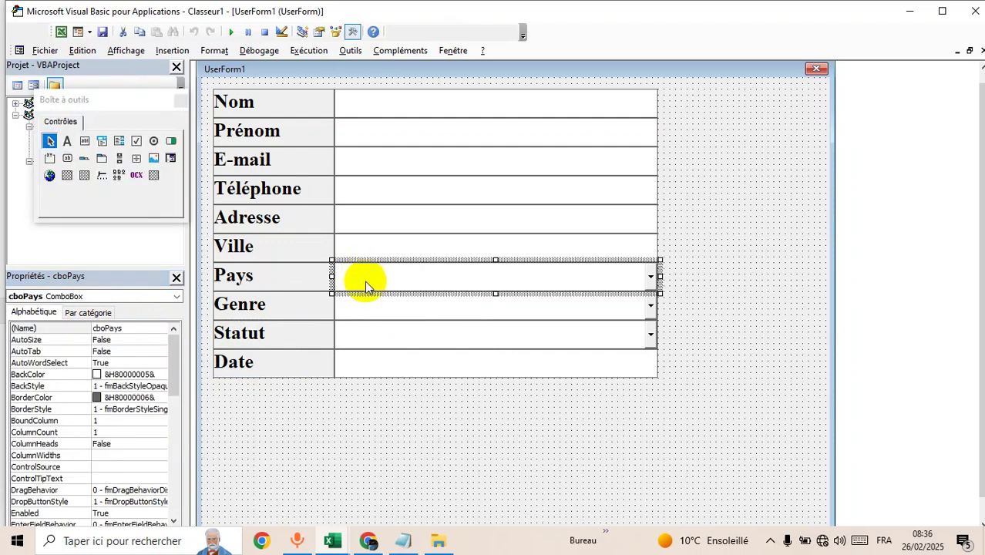
pyautogui.click(373, 251)
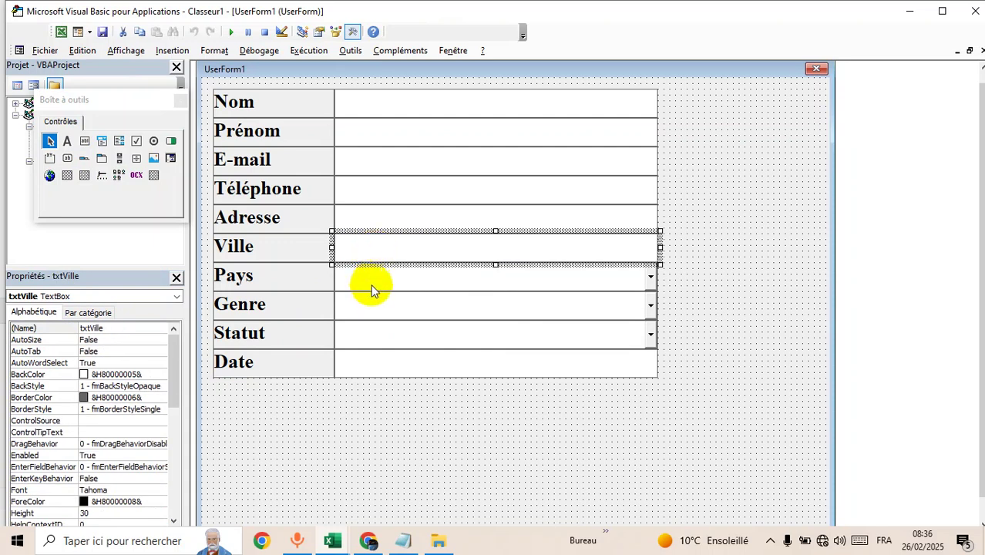
pyautogui.click(372, 281)
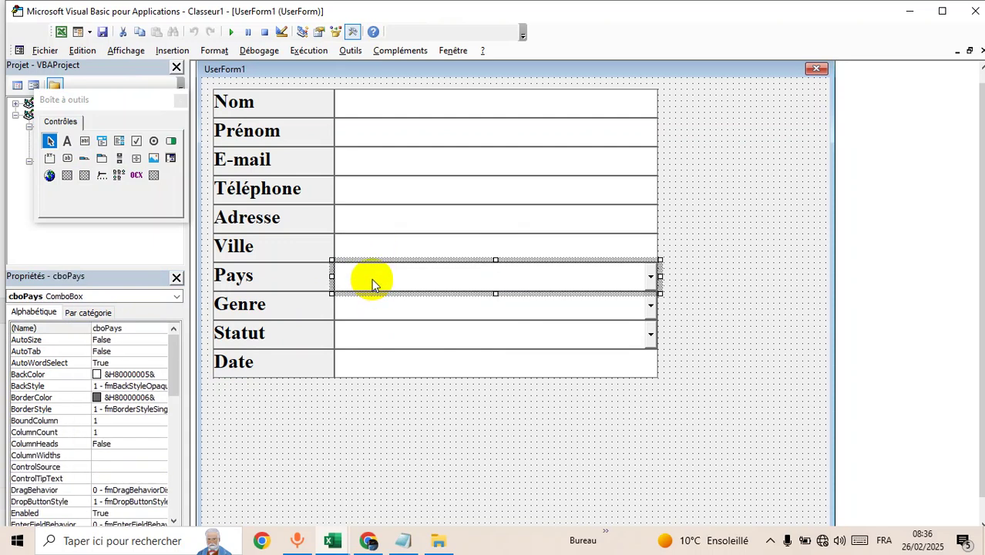
pyautogui.click(369, 313)
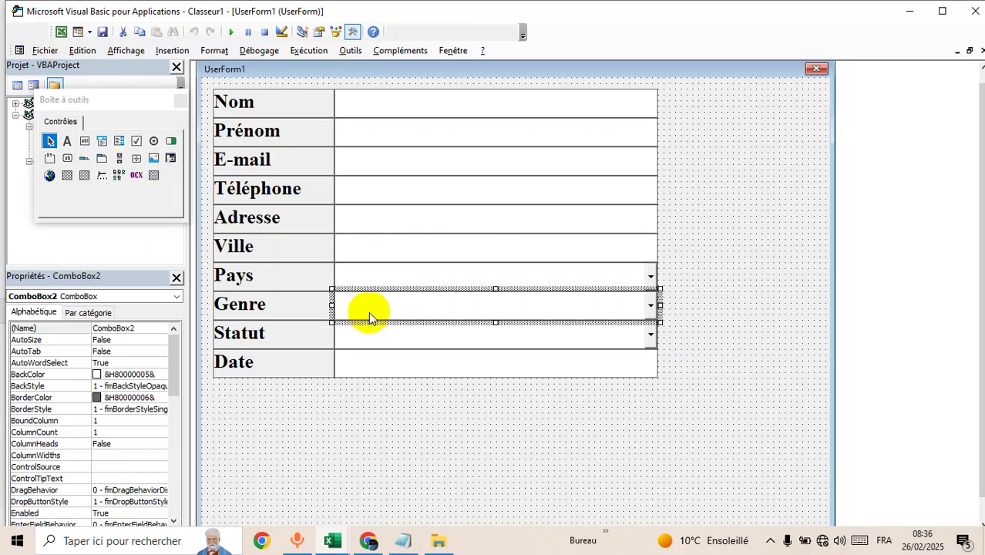
pyautogui.click(146, 327)
pyautogui.write('cboGenre')
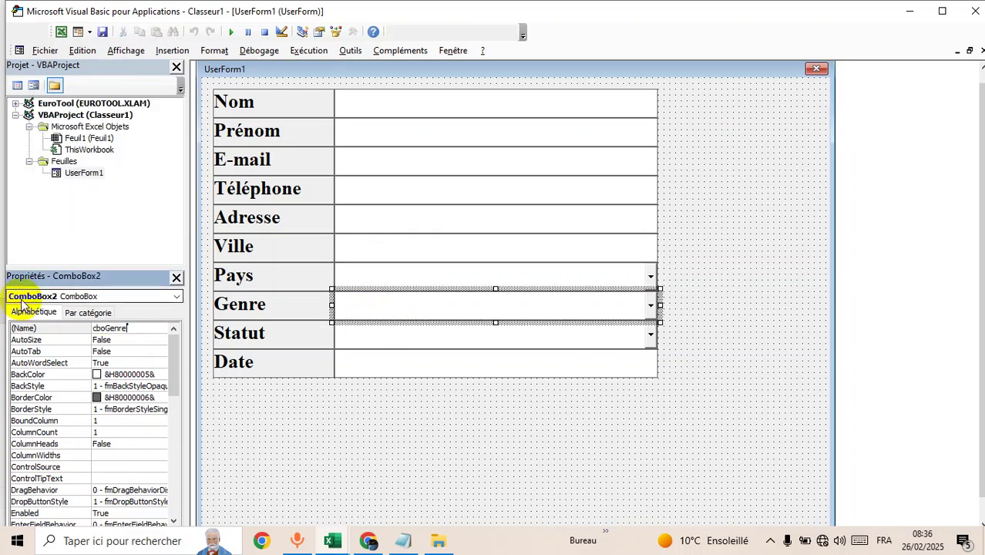
pyautogui.click(390, 337)
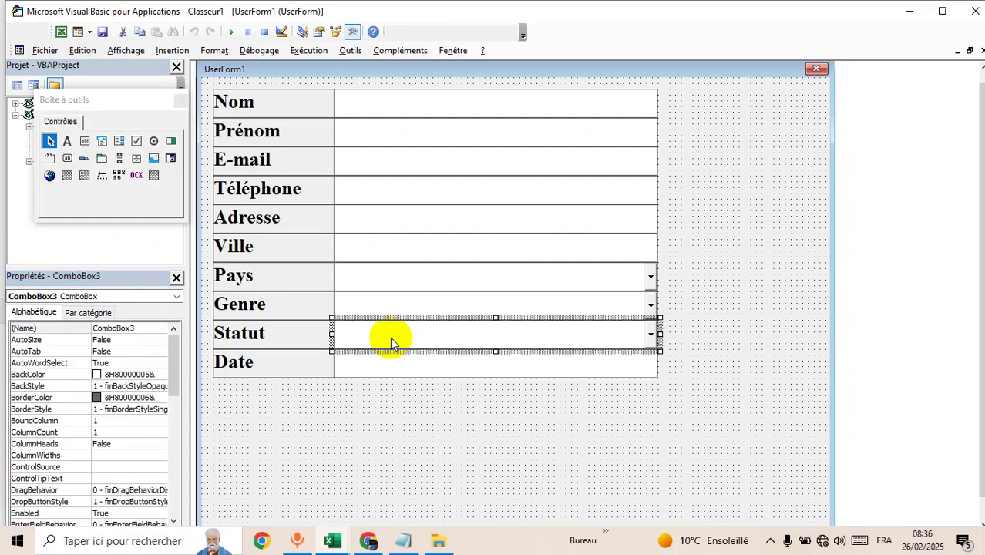
pyautogui.click(142, 329)
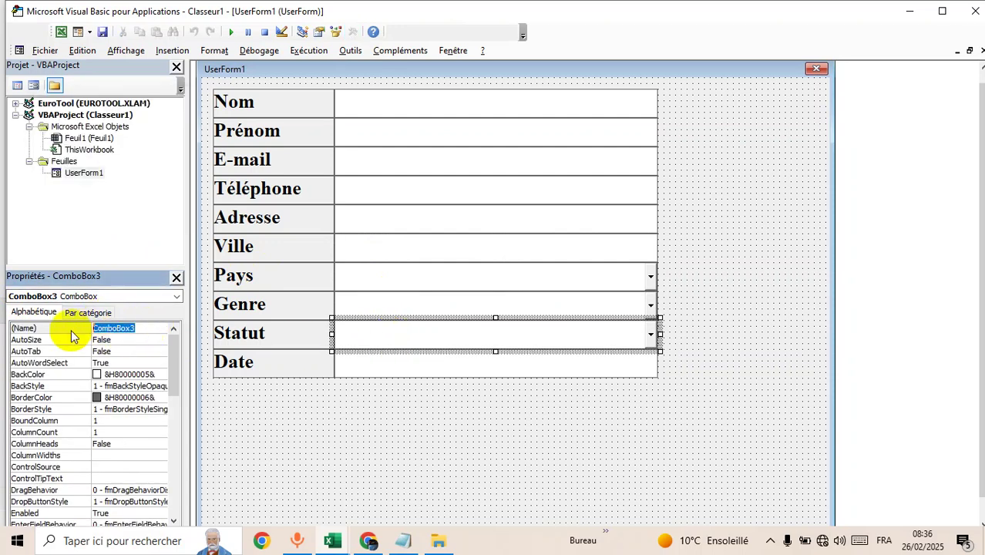
pyautogui.write('cbo')
pyautogui.write('Statut')
pyautogui.click(418, 369)
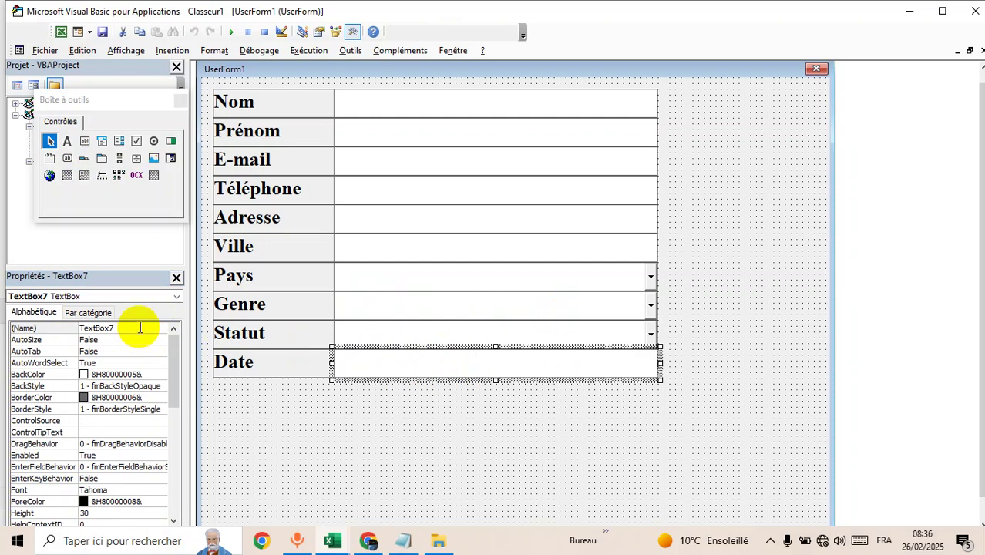
pyautogui.doubleClick(140, 328)
pyautogui.write('txtDate')
# - Replace the Genre label's name gg with the Pays label's copied name, making it Label8
pyautogui.click(323, 421)
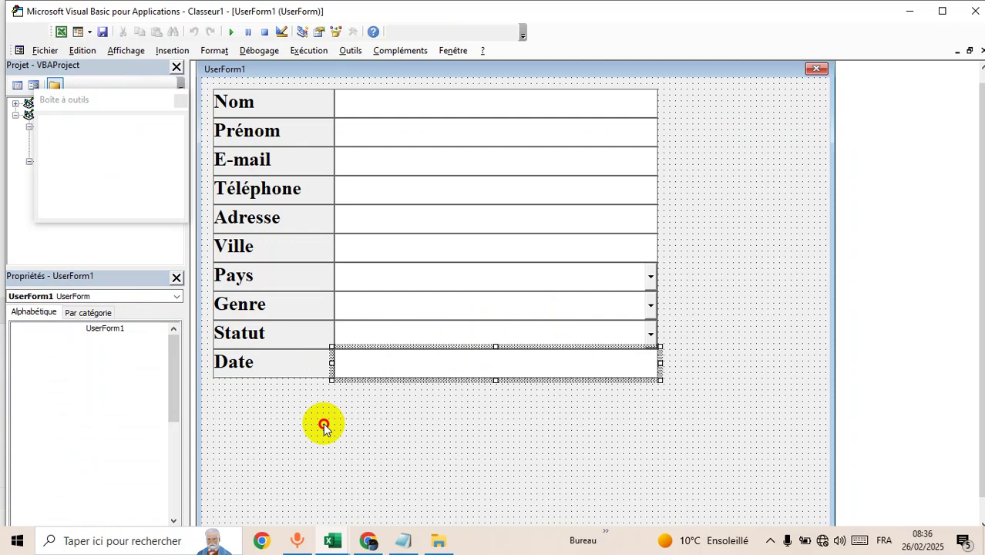
pyautogui.click(291, 315)
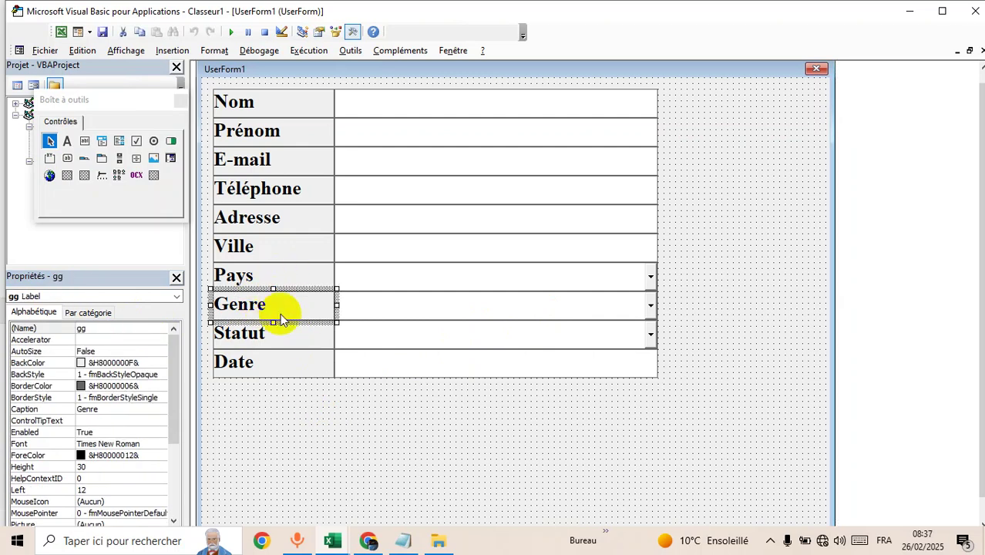
pyautogui.click(242, 279)
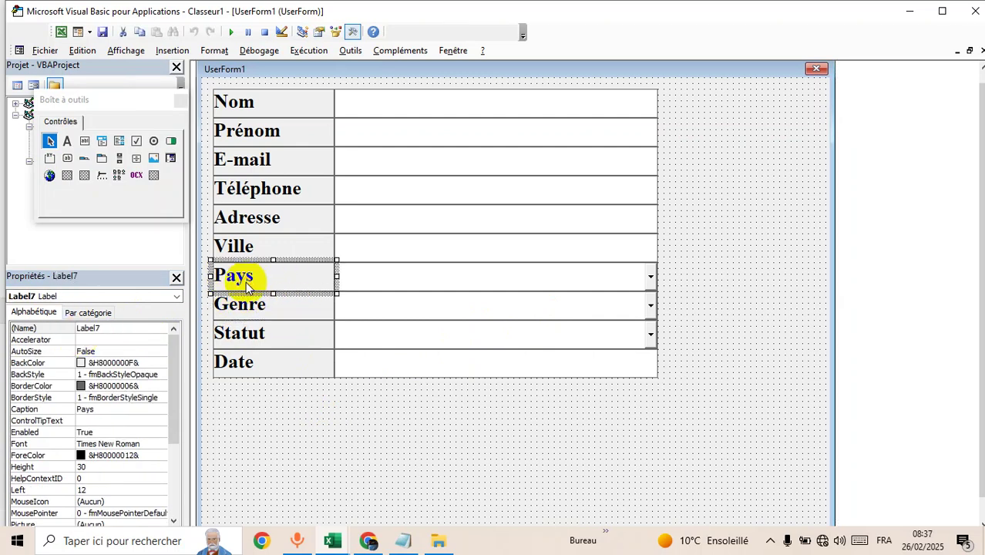
pyautogui.click(229, 318)
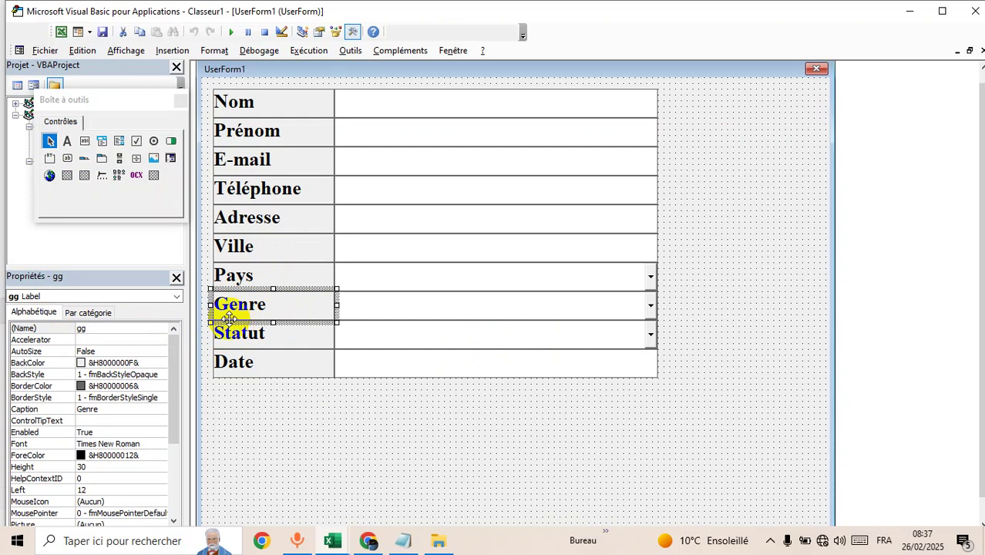
pyautogui.click(237, 279)
pyautogui.doubleClick(117, 329)
pyautogui.hotkey('ctrl', 'c')
pyautogui.rightClick(87, 329)
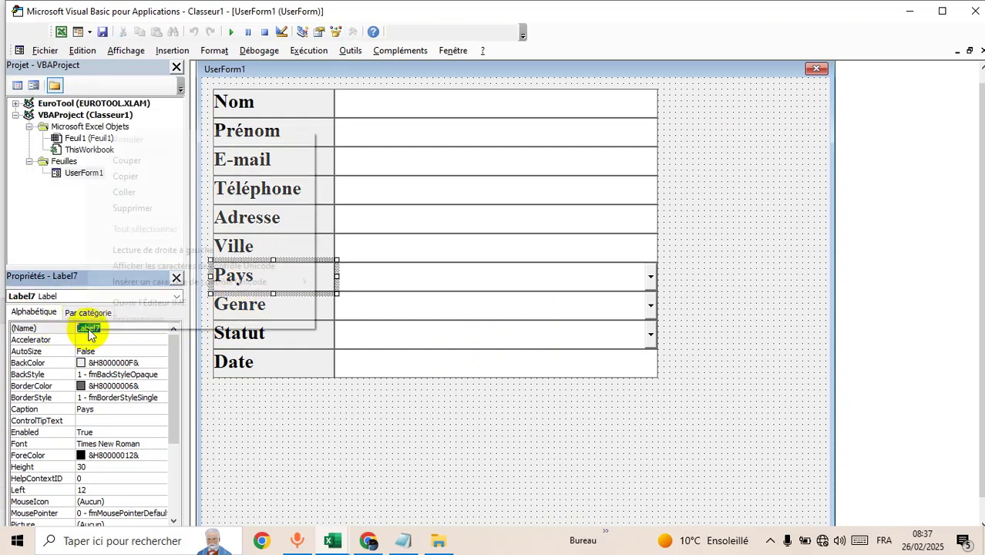
pyautogui.click(153, 176)
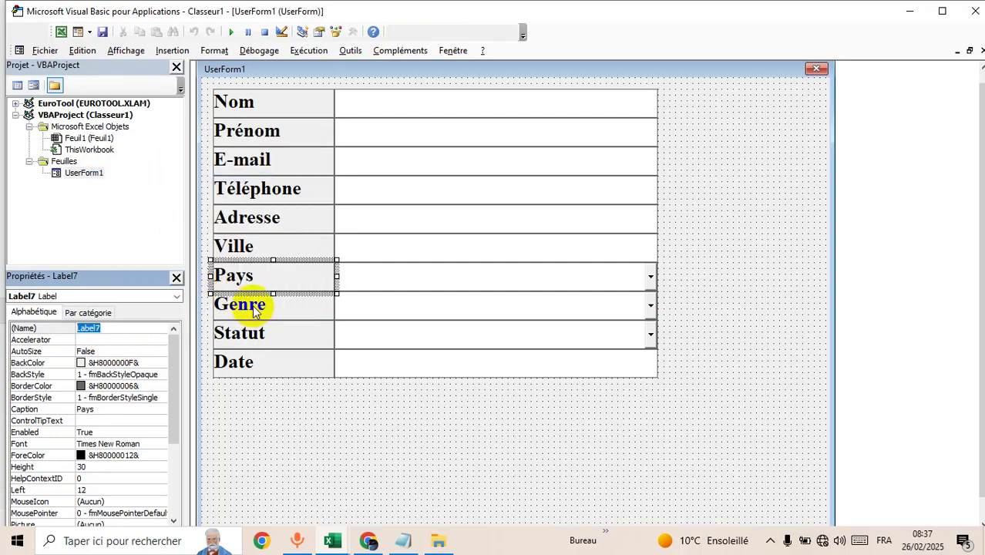
pyautogui.click(251, 308)
pyautogui.click(120, 328)
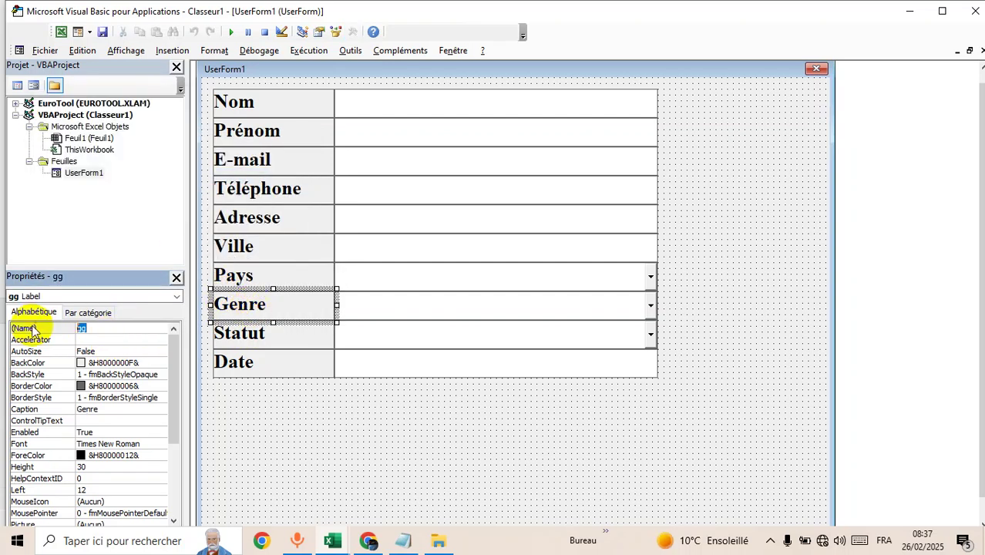
pyautogui.hotkey('ctrl', 'v')
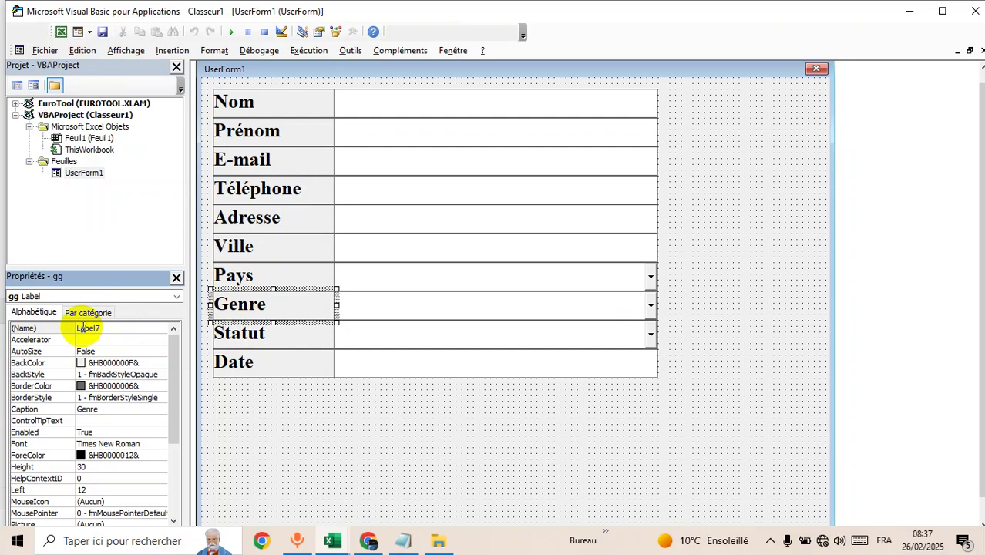
pyautogui.click(311, 406)
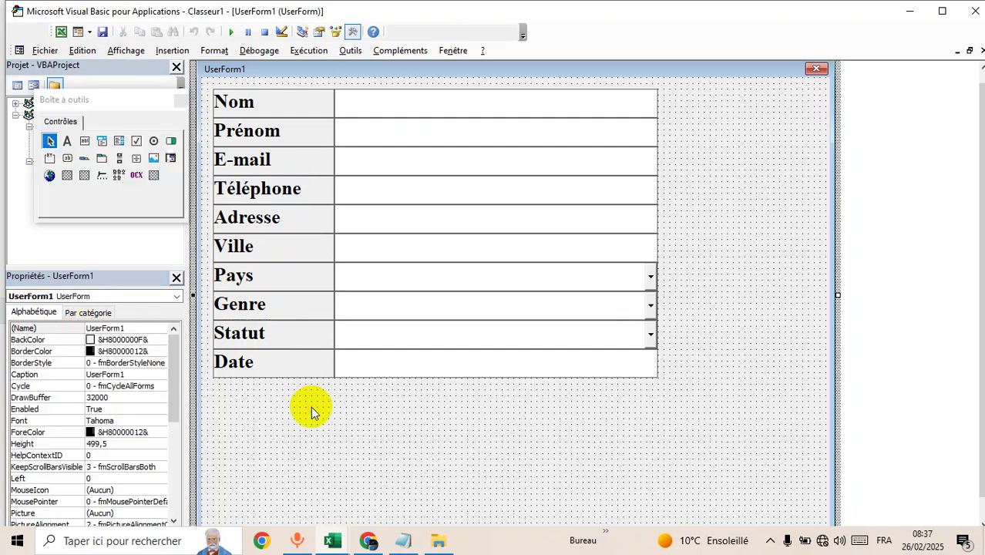
pyautogui.click(269, 331)
pyautogui.click(277, 307)
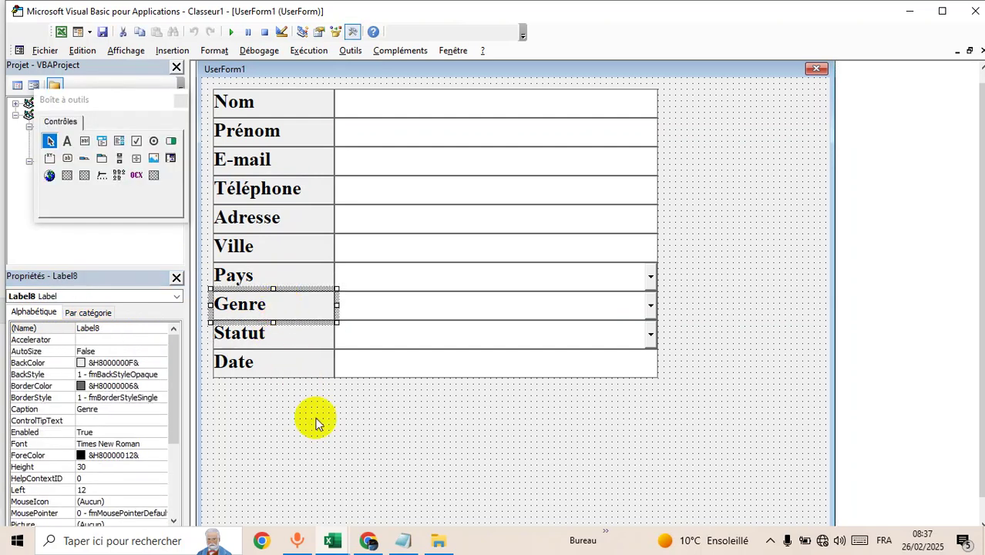
pyautogui.click(320, 420)
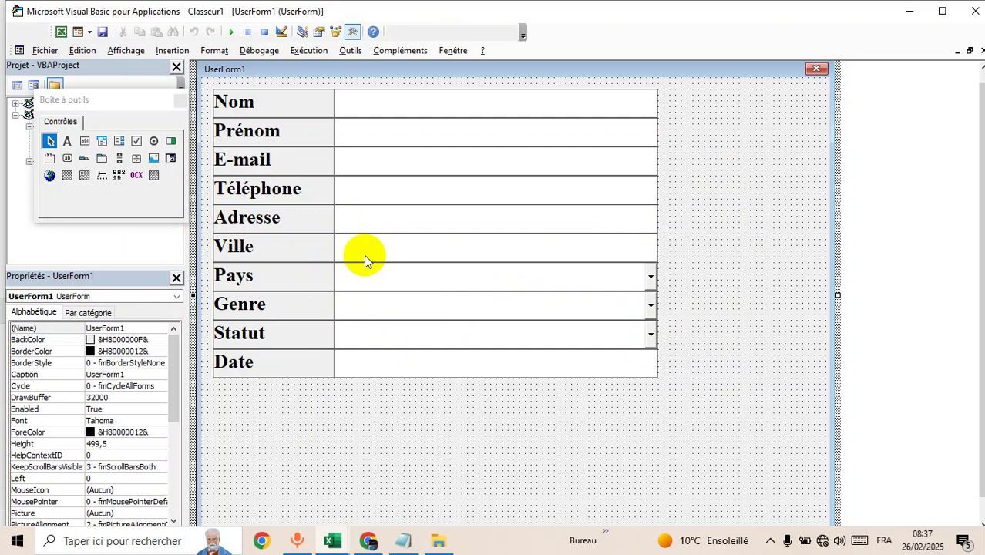
# - Draw a command button at the form's top right and widen the form
pyautogui.click(66, 159)
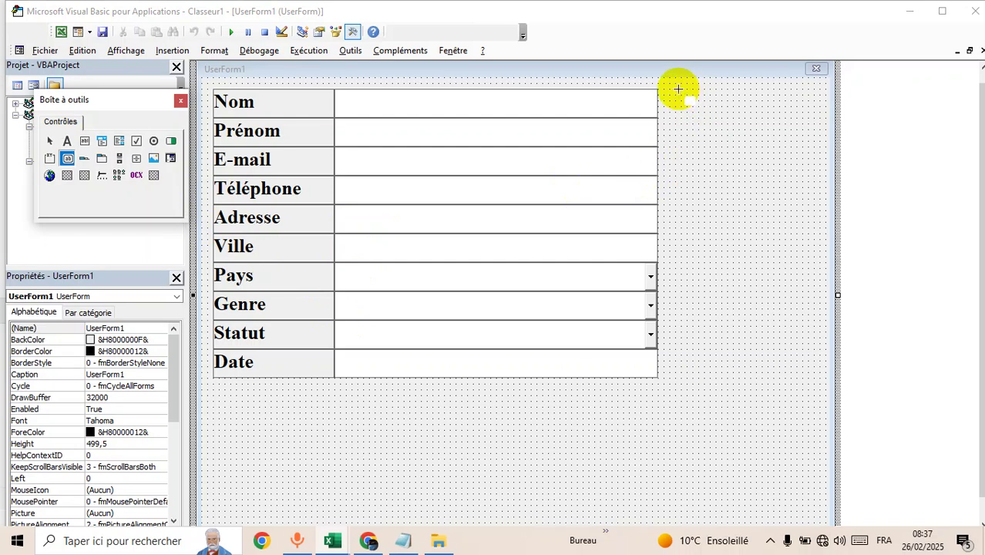
pyautogui.moveTo(676, 89); pyautogui.dragTo(814, 124)
pyautogui.click(817, 309)
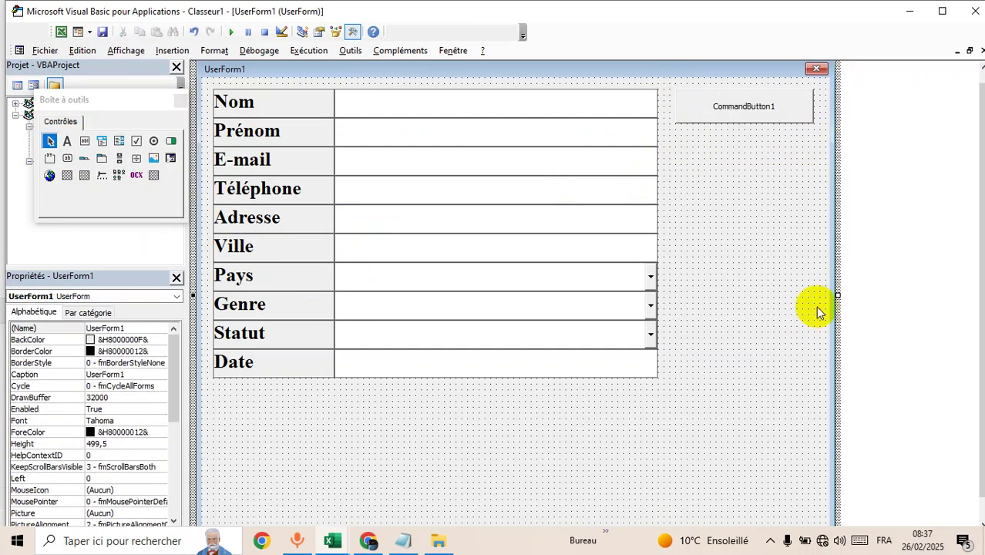
pyautogui.moveTo(837, 295); pyautogui.dragTo(879, 293)
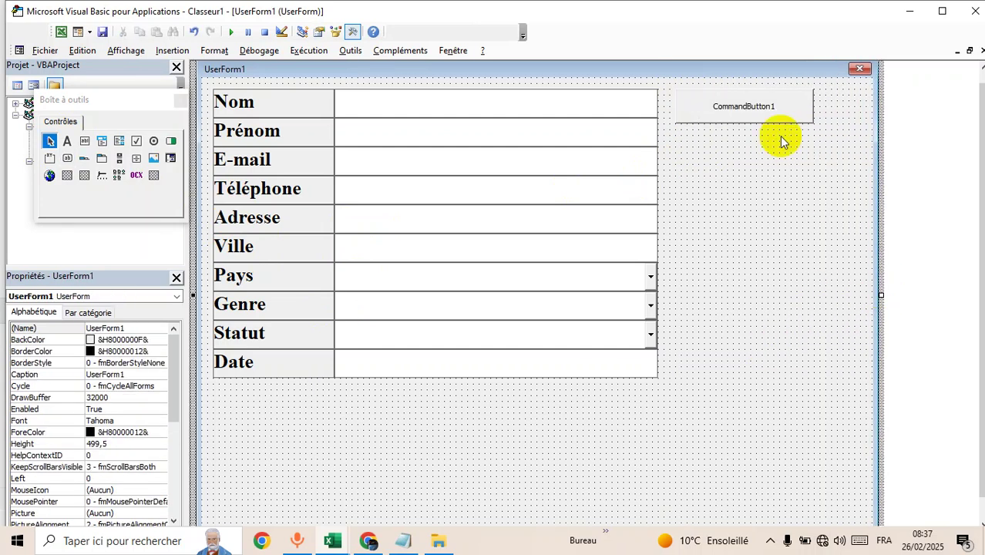
pyautogui.moveTo(748, 106); pyautogui.dragTo(793, 113)
pyautogui.click(781, 168)
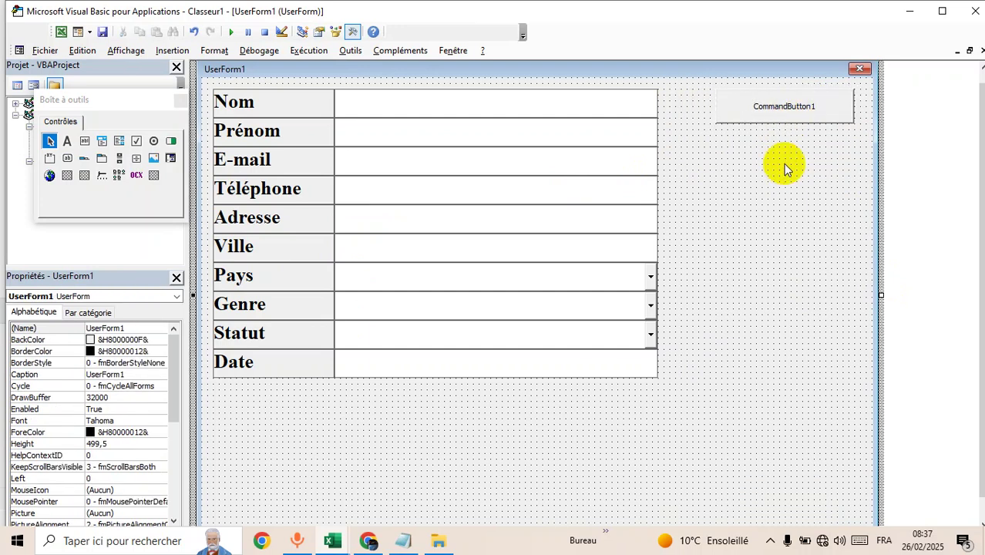
# - Duplicate the button downward into six stacked CommandButton1 buttons
pyautogui.click(782, 117)
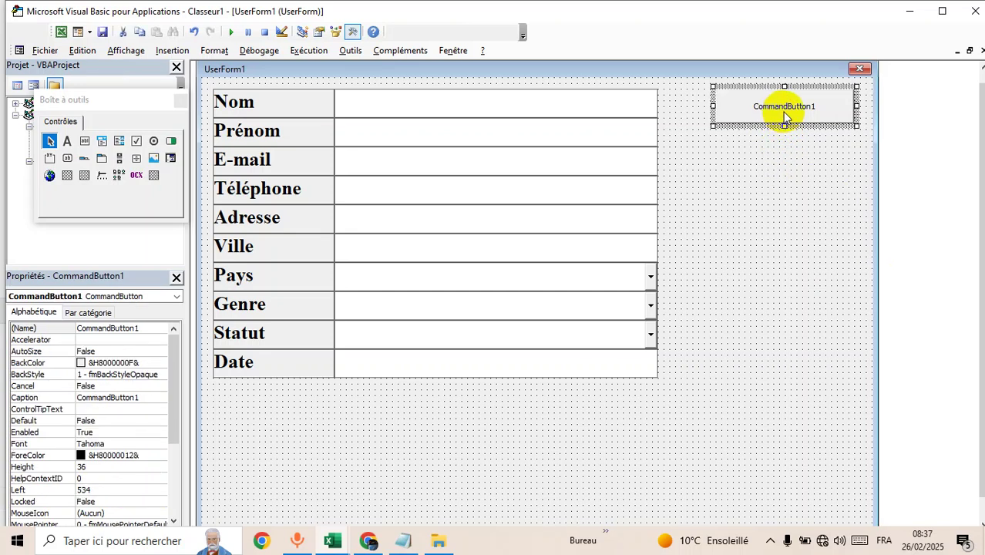
pyautogui.keyDown('ctrl'); pyautogui.moveTo(784, 116); pyautogui.dragTo(784, 282); pyautogui.keyUp('ctrl')
pyautogui.click(793, 333)
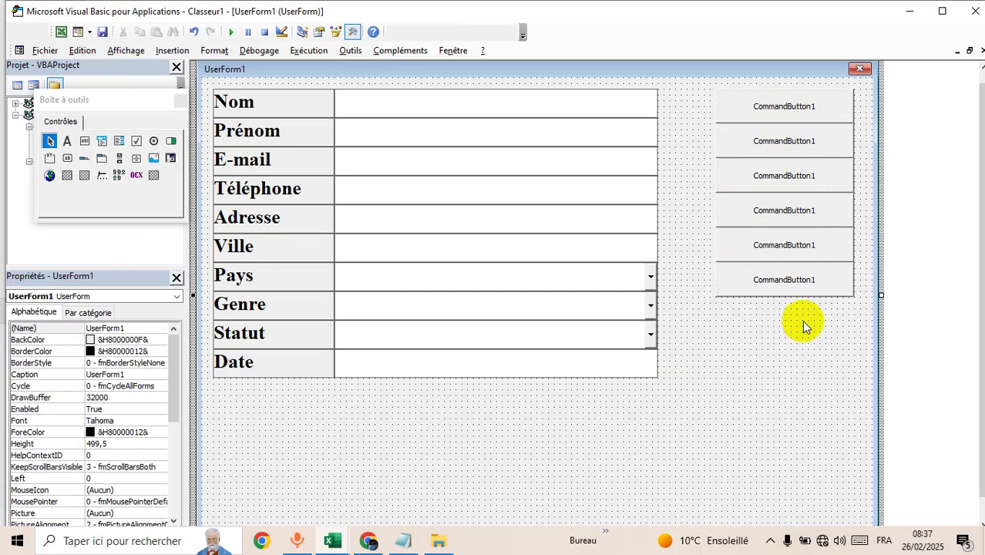
pyautogui.click(819, 110)
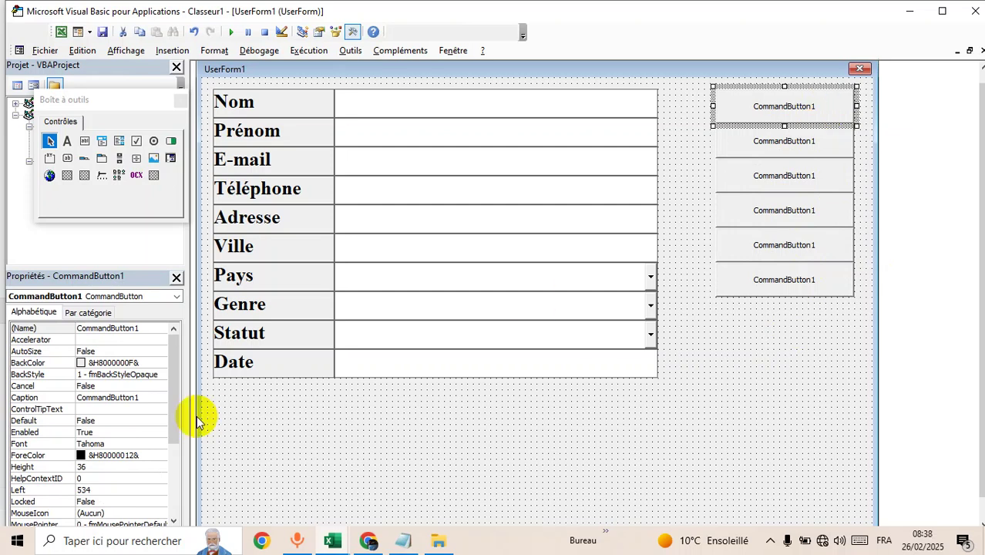
# - Caption the top three buttons Ajouter, Modifier and Supprimer
pyautogui.click(149, 397)
pyautogui.doubleClick(150, 396)
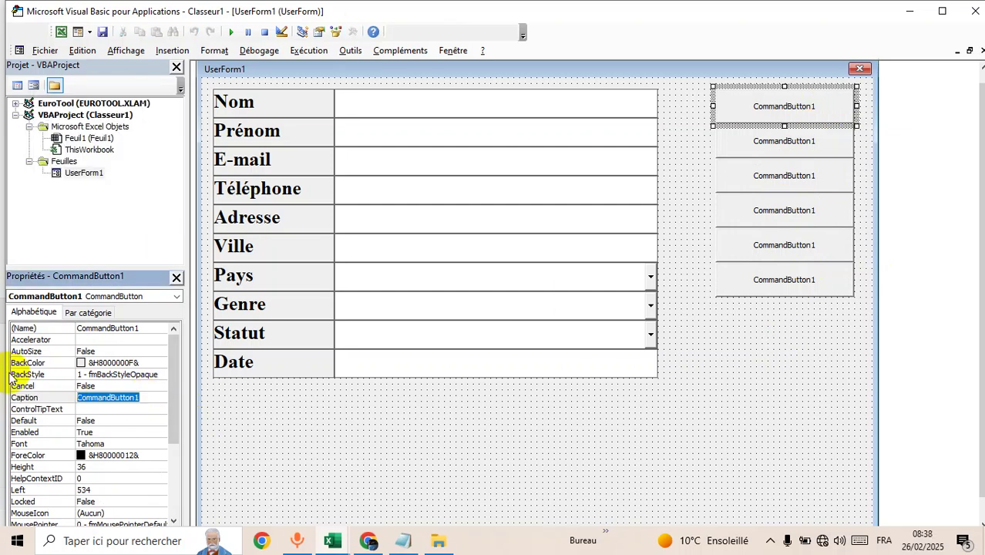
pyautogui.write('Ajouter')
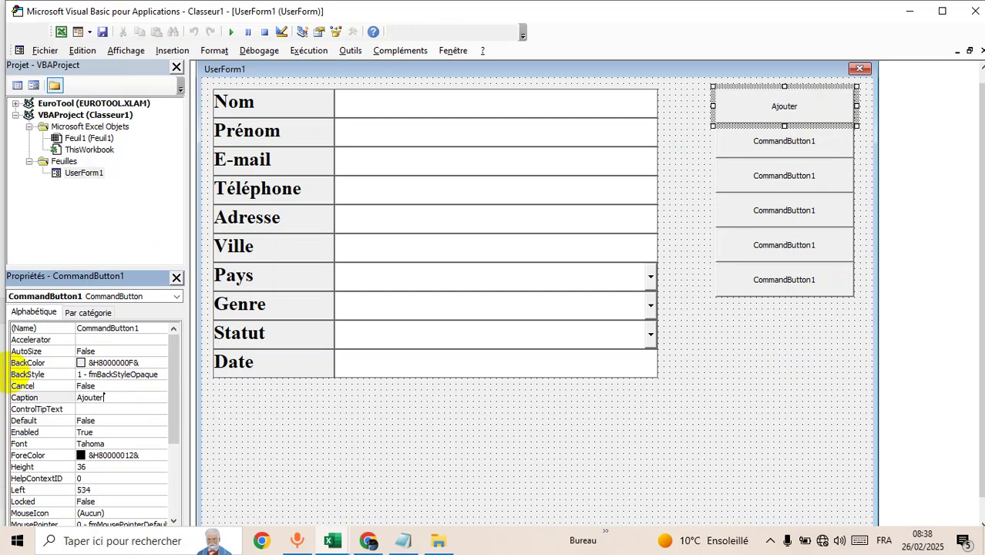
pyautogui.click(742, 149)
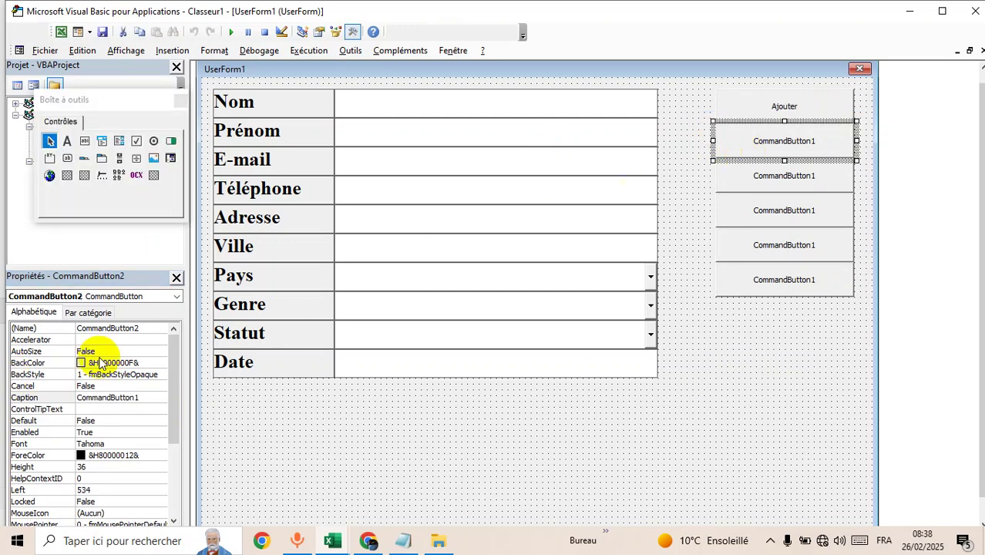
pyautogui.click(157, 398)
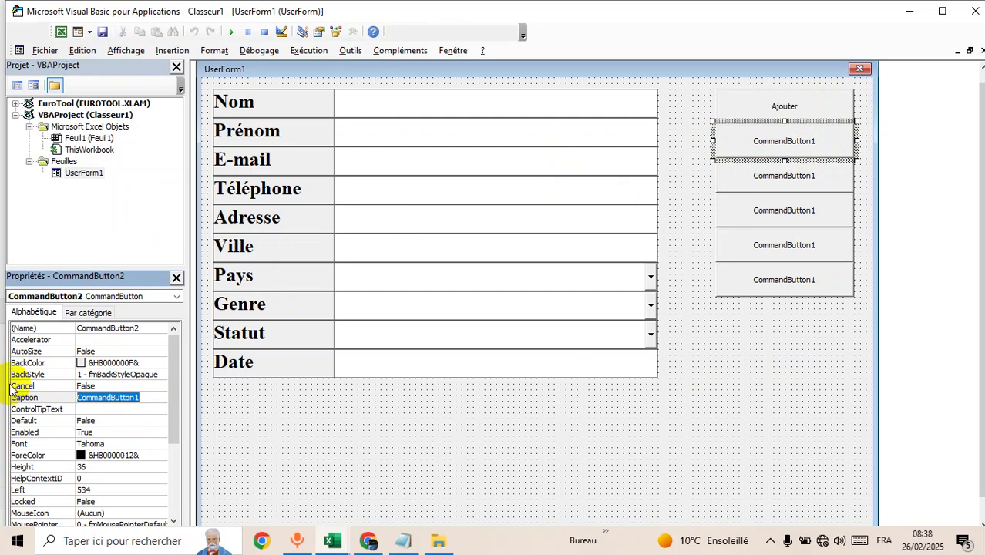
pyautogui.write('Modifier')
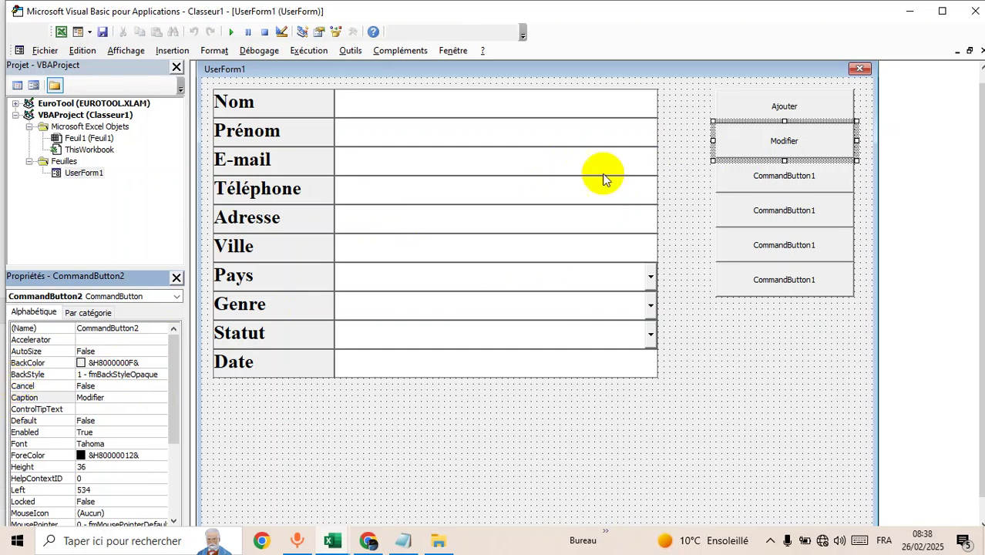
pyautogui.click(780, 176)
pyautogui.click(153, 400)
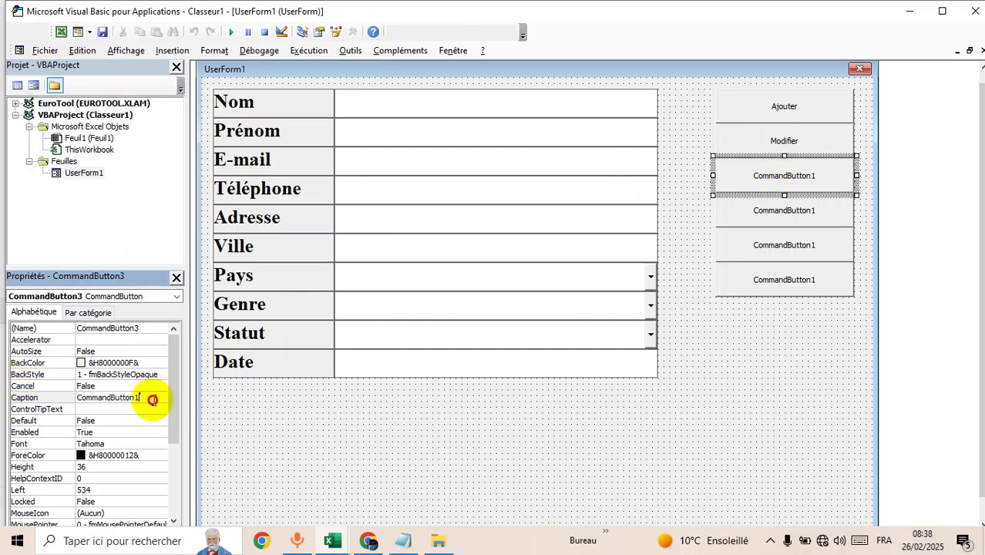
pyautogui.moveTo(153, 400); pyautogui.dragTo(4, 374)
pyautogui.write('Supprimer')
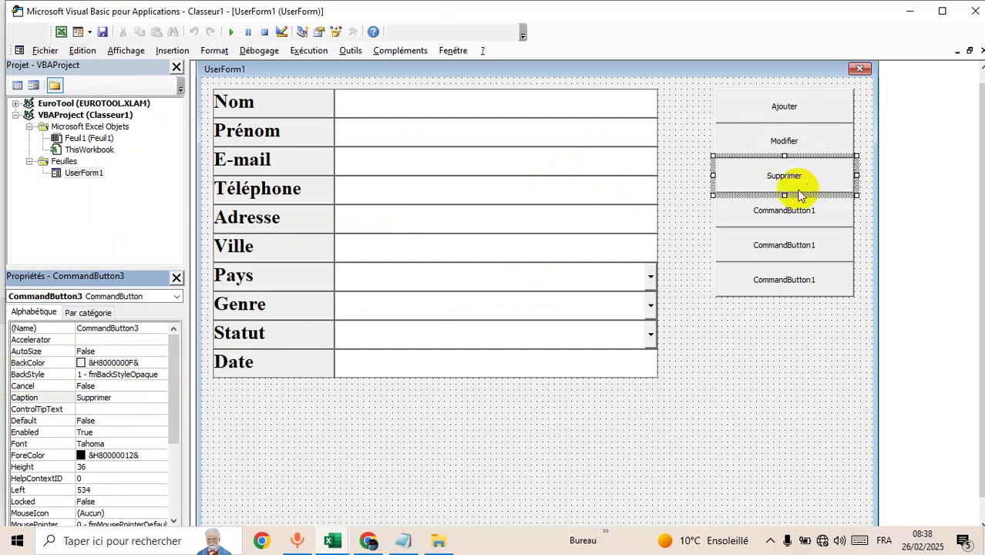
# - Caption the bottom three buttons Effacer, BD and Fermer
pyautogui.click(783, 211)
pyautogui.click(140, 397)
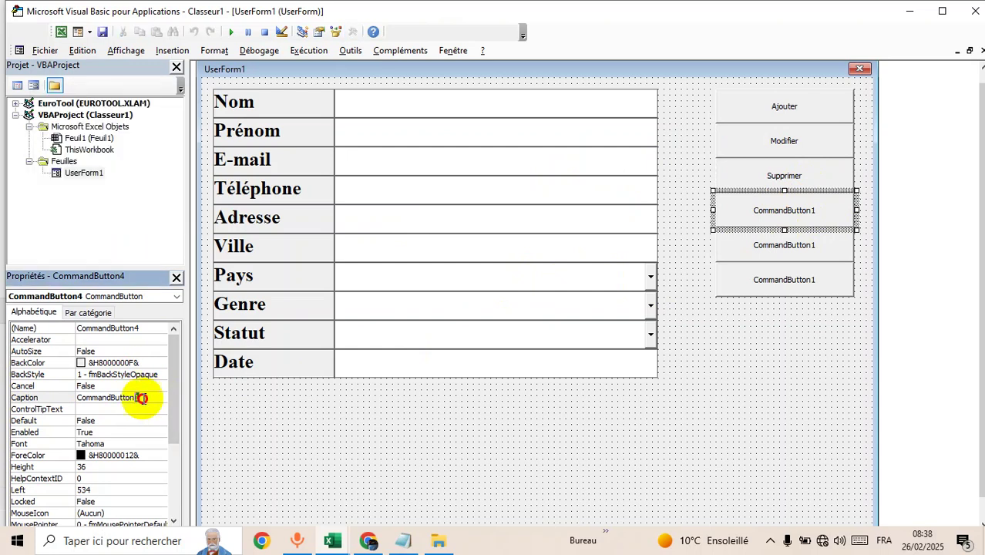
pyautogui.write('Effav')
pyautogui.press('BackSpace')
pyautogui.write('cer')
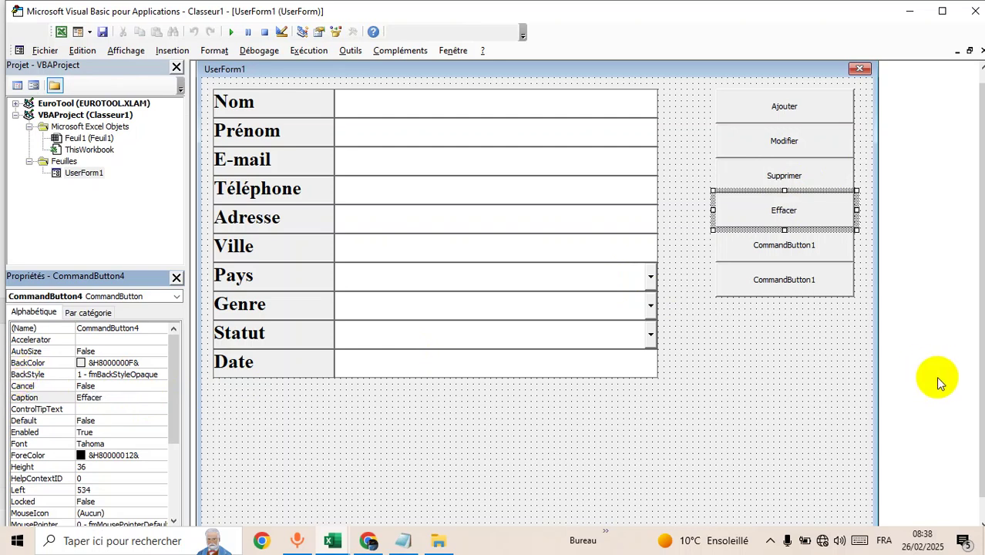
pyautogui.click(816, 254)
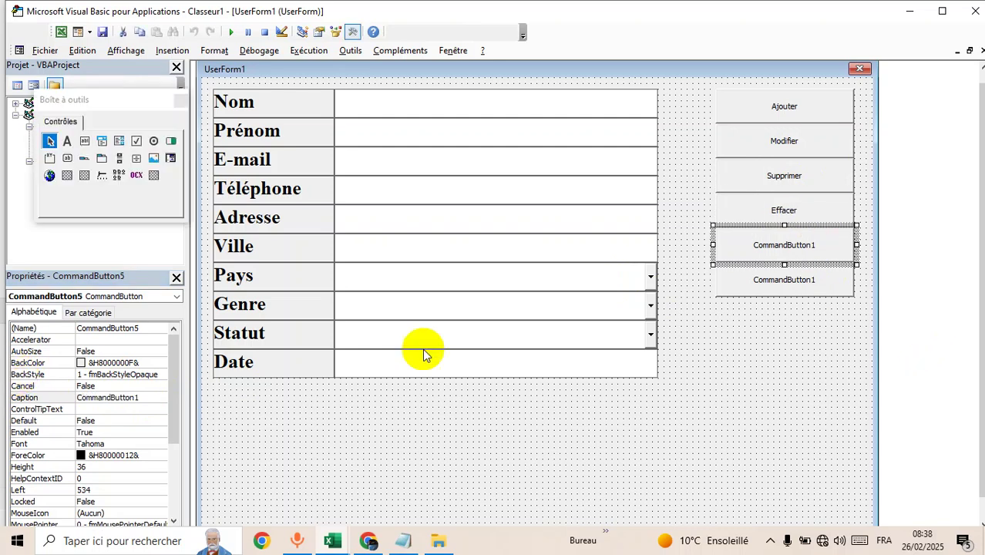
pyautogui.doubleClick(146, 397)
pyautogui.write('BD')
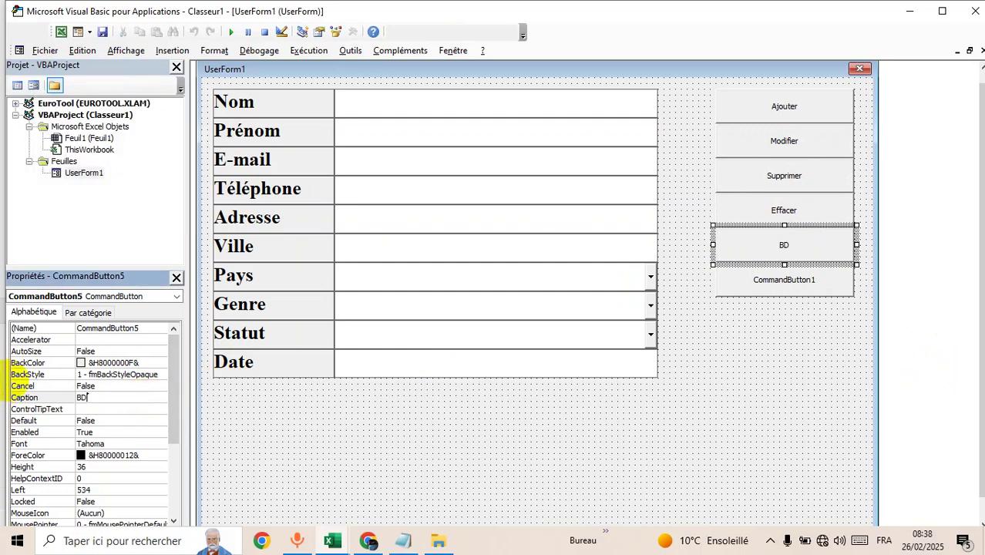
pyautogui.click(777, 287)
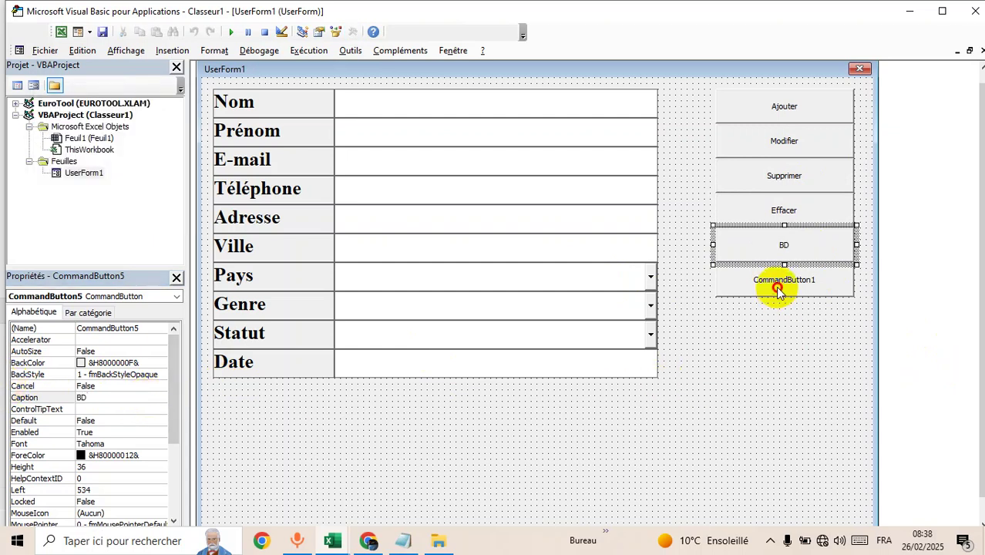
pyautogui.doubleClick(146, 396)
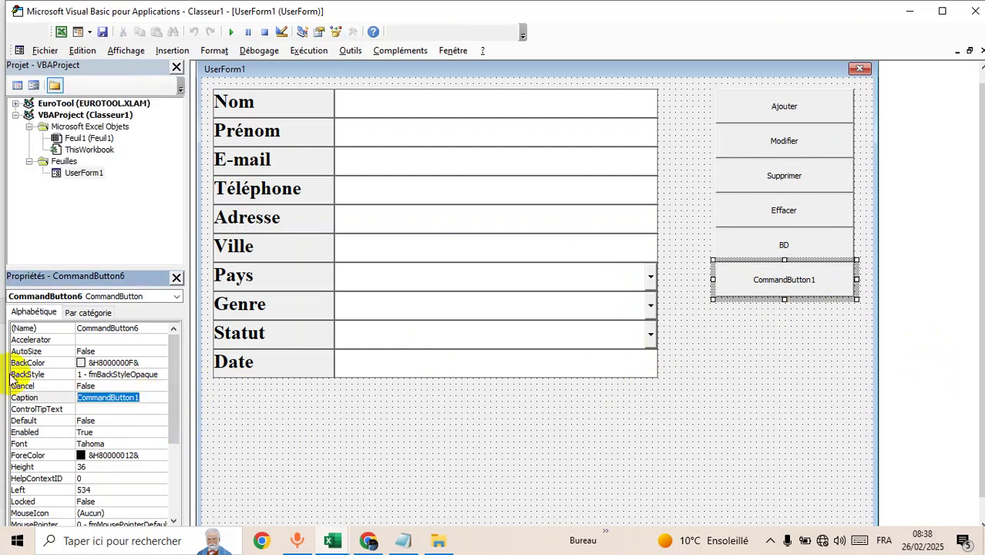
pyautogui.write('Fermer')
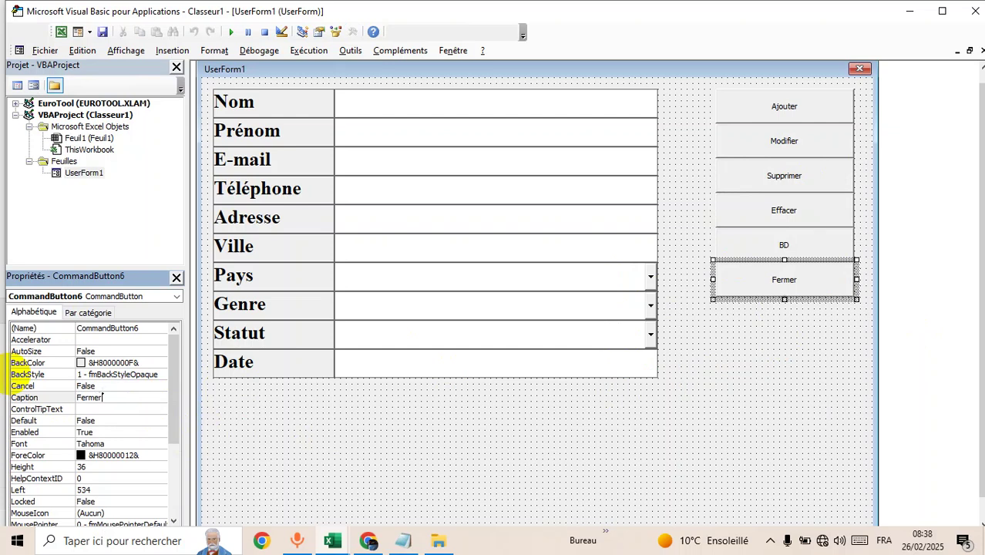
pyautogui.click(780, 349)
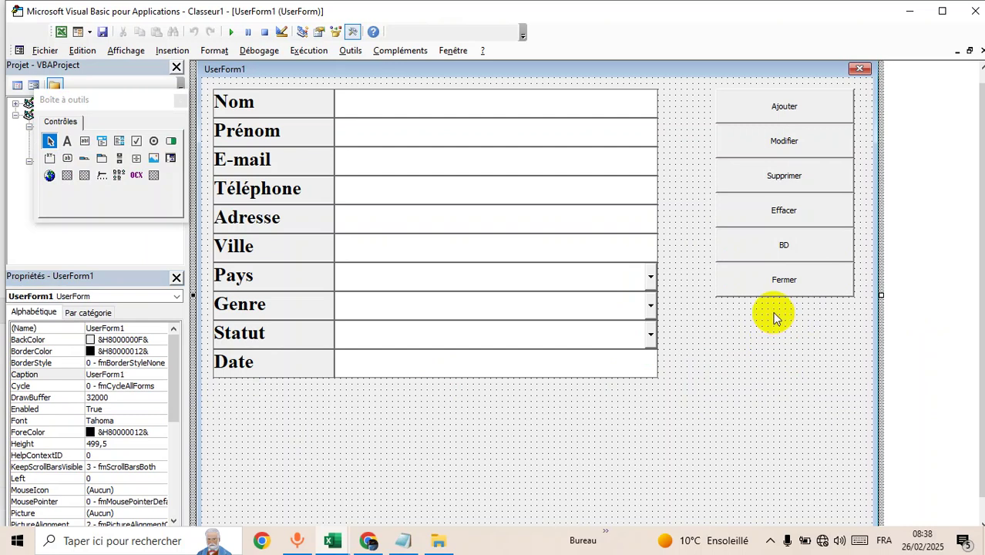
# - Rename the Ajouter, Modifier and Supprimer buttons to cmdAjouter, cmdModifier and cmdSupprimer
pyautogui.click(784, 104)
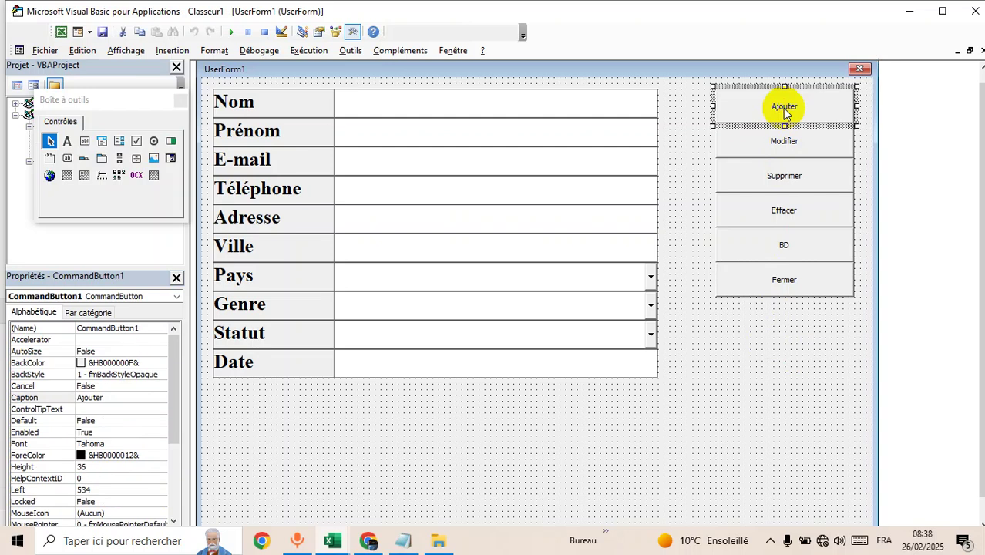
pyautogui.click(154, 332)
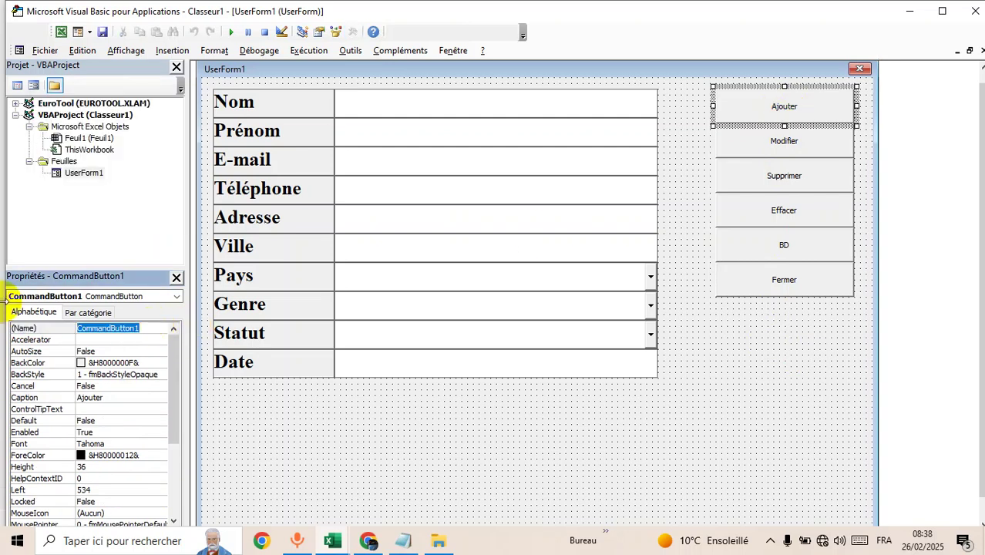
pyautogui.write('cmdAjouter')
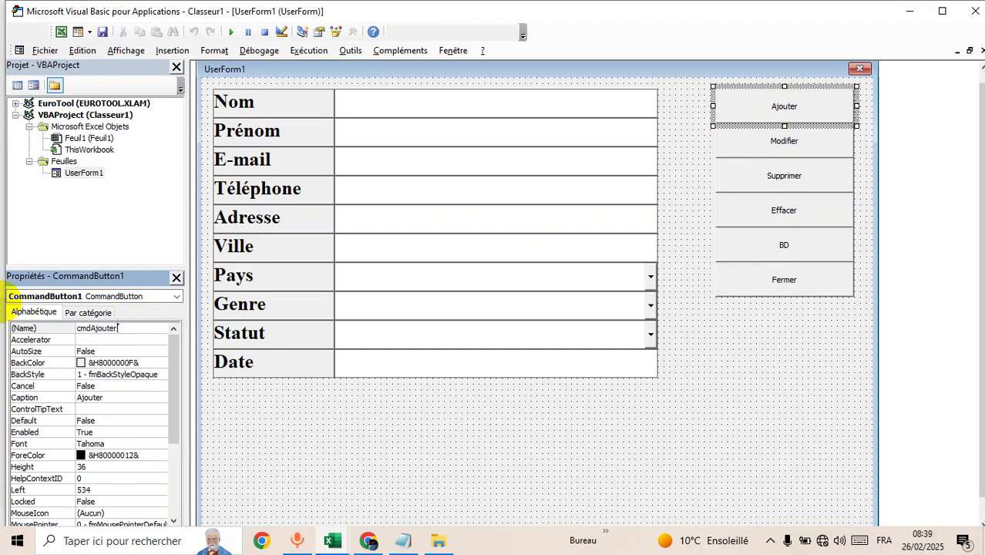
pyautogui.click(742, 145)
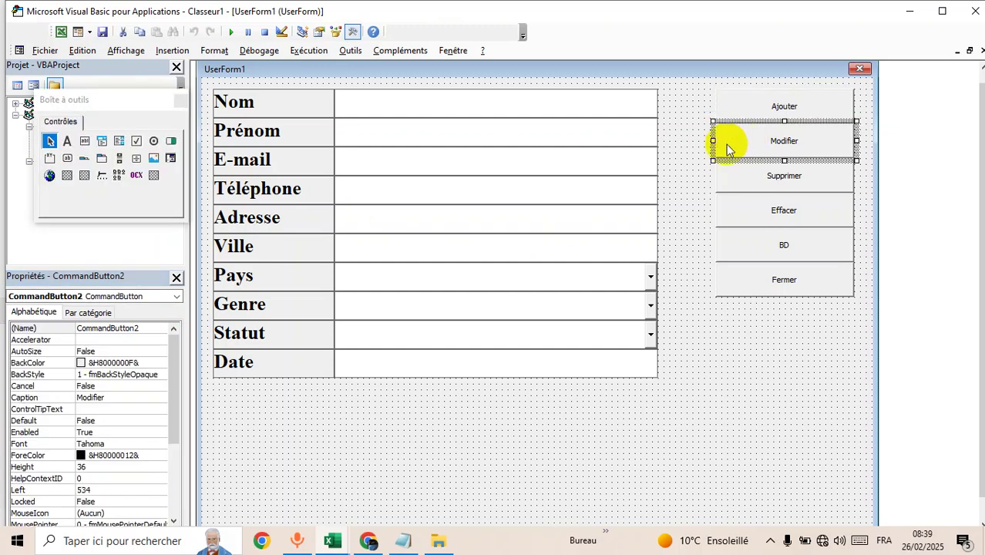
pyautogui.click(152, 329)
pyautogui.doubleClick(152, 329)
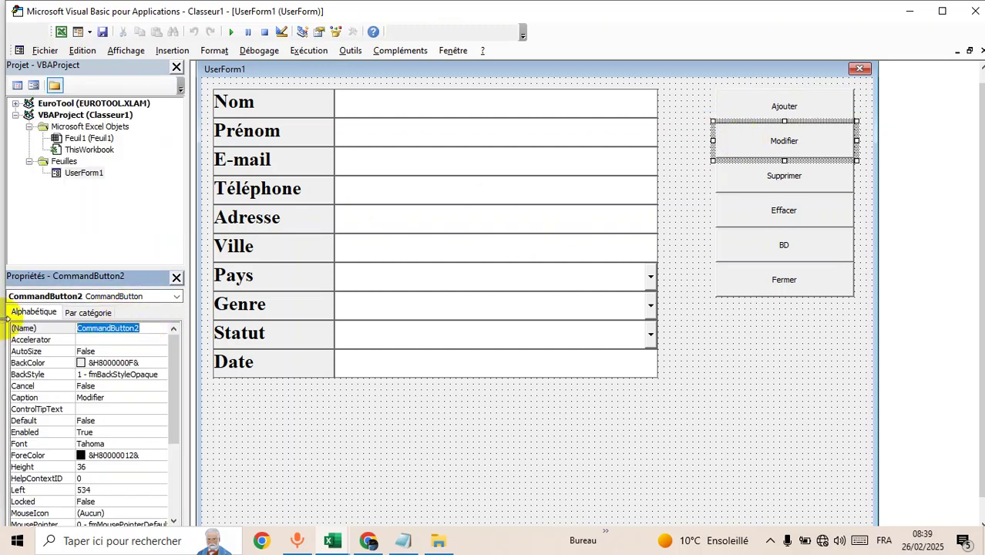
pyautogui.write('cmd')
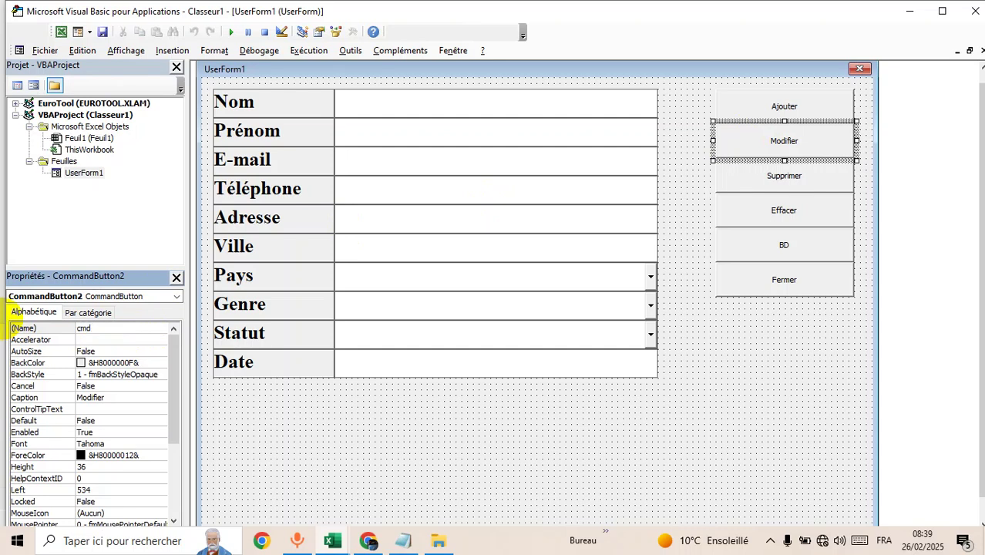
pyautogui.write('Modifier')
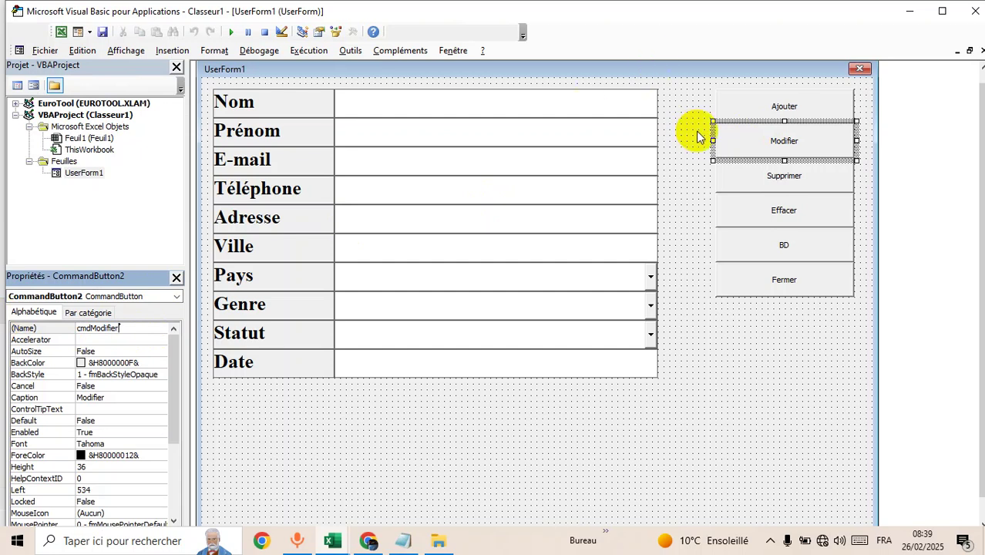
pyautogui.click(774, 193)
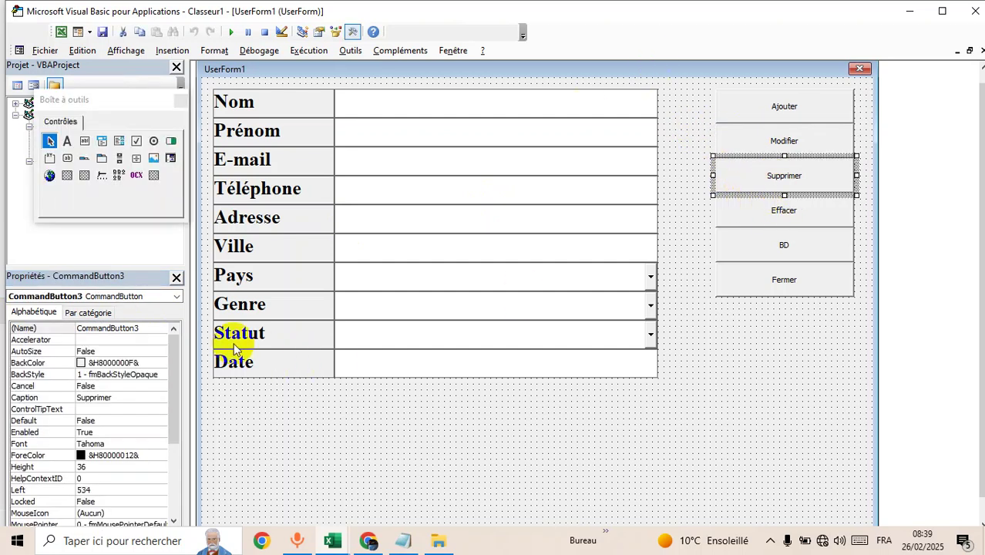
pyautogui.doubleClick(131, 328)
pyautogui.write('cmdSupprimer')
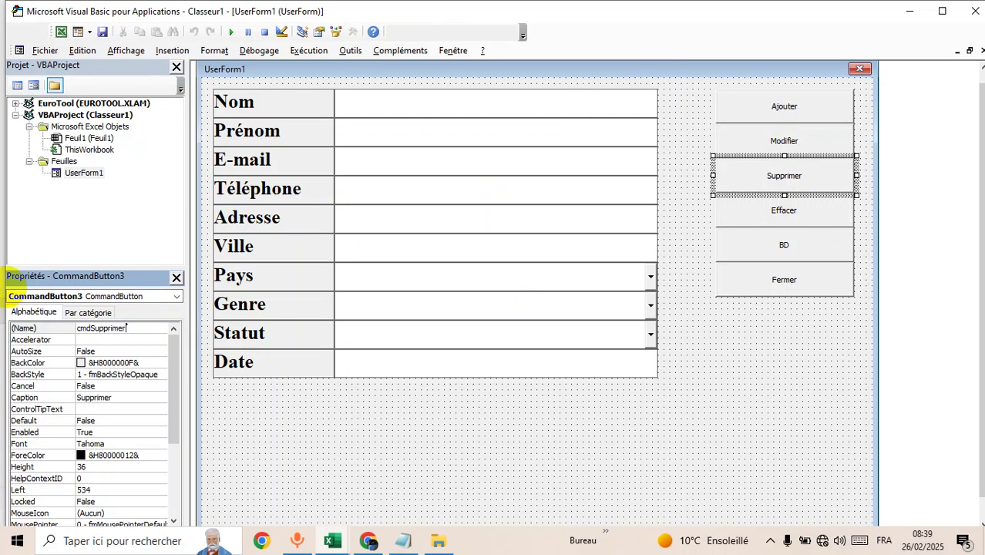
# - Rename the Effacer, BD and Fermer buttons to cmdEffacer, cmdBd and cmdQuiter
pyautogui.click(754, 217)
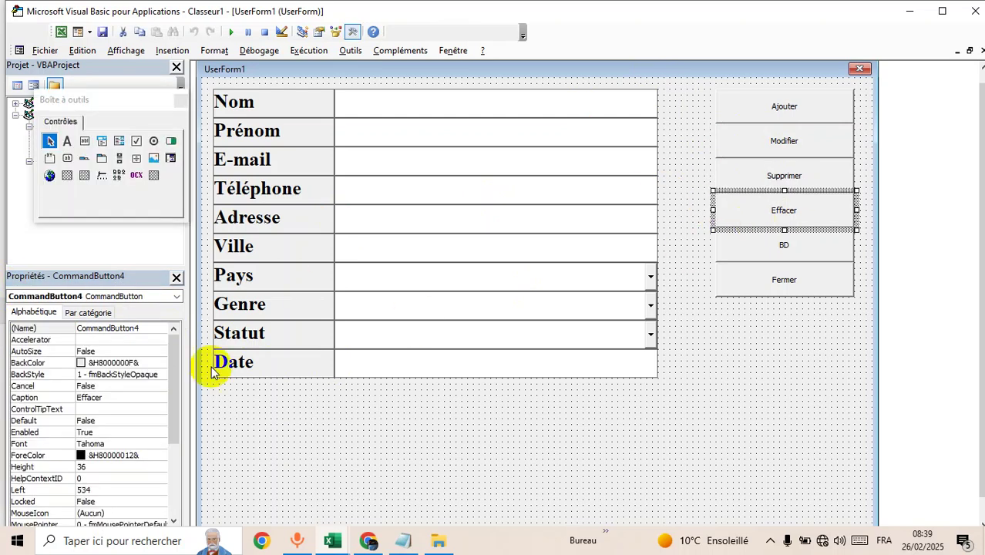
pyautogui.click(152, 328)
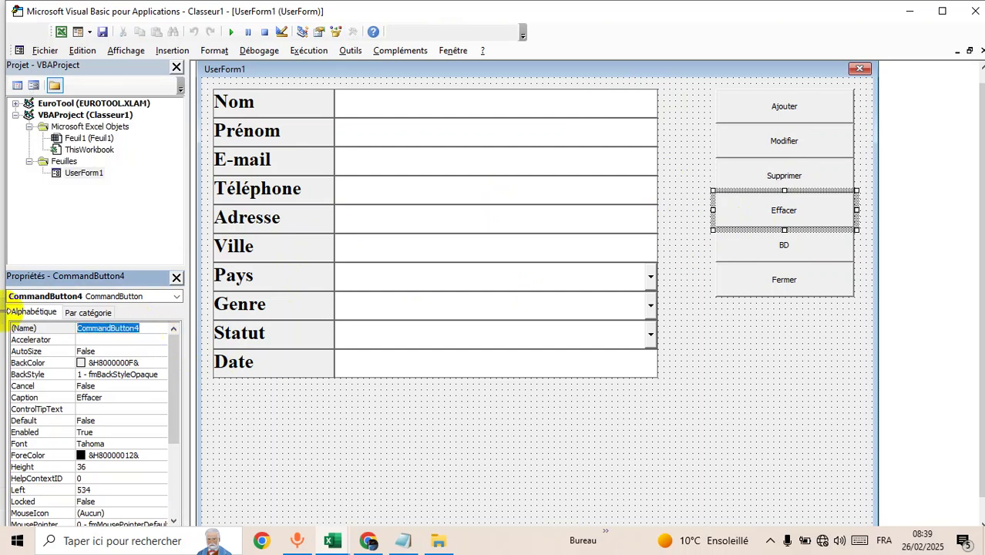
pyautogui.write('cmd')
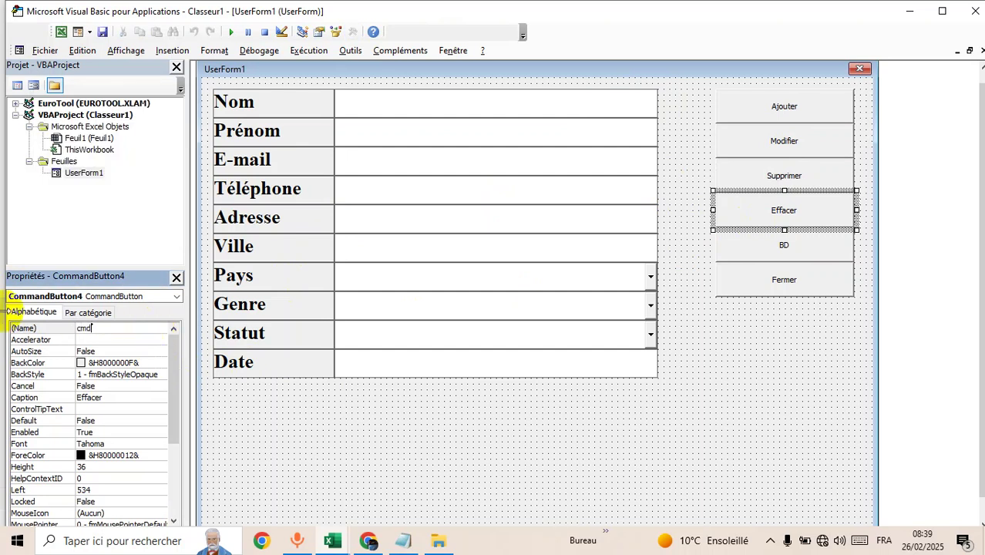
pyautogui.write('Effacer')
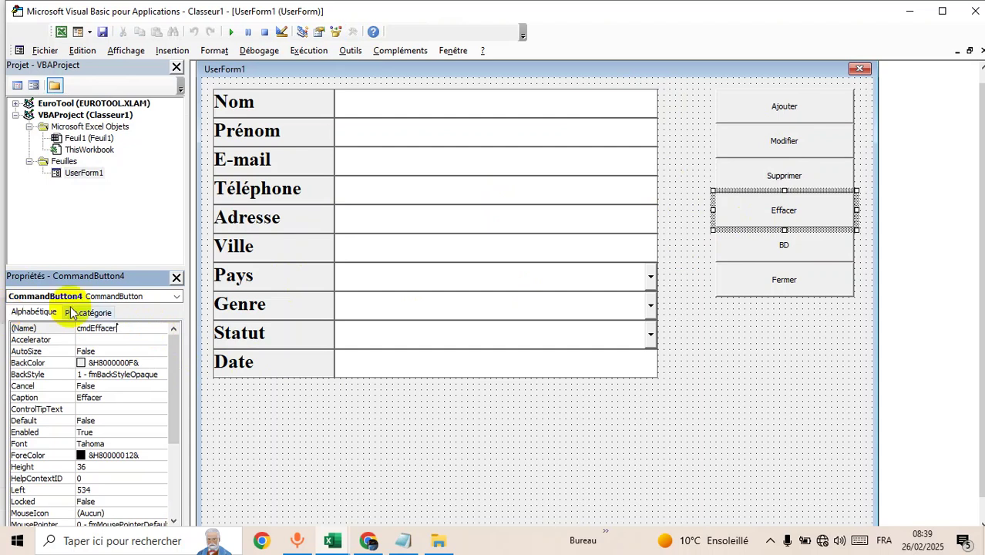
pyautogui.click(818, 224)
pyautogui.click(794, 253)
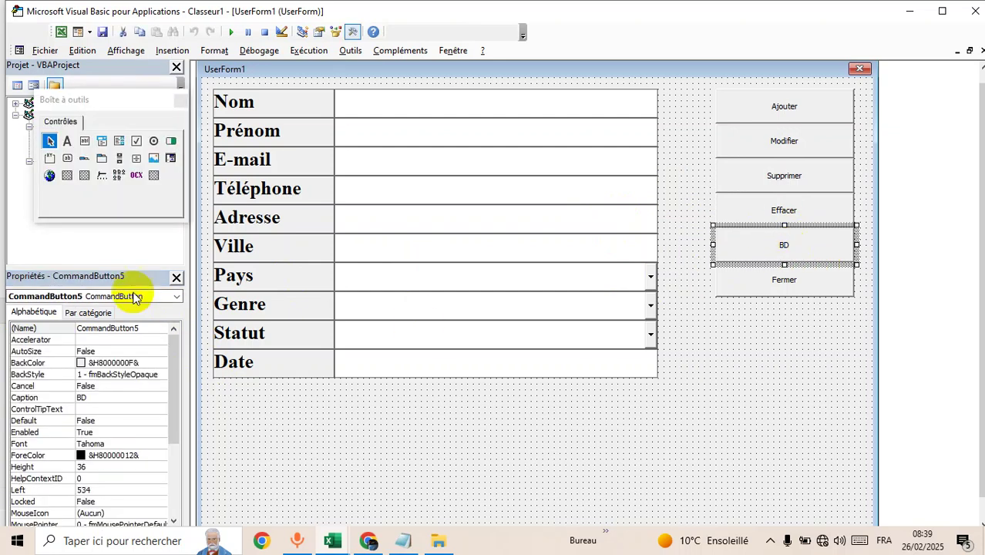
pyautogui.click(131, 328)
pyautogui.write('cmdBd')
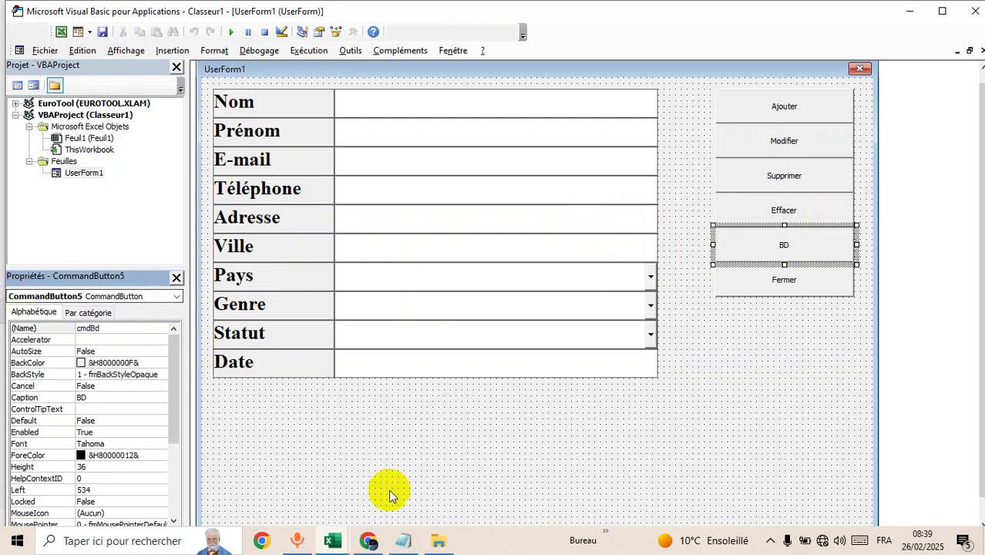
pyautogui.click(767, 289)
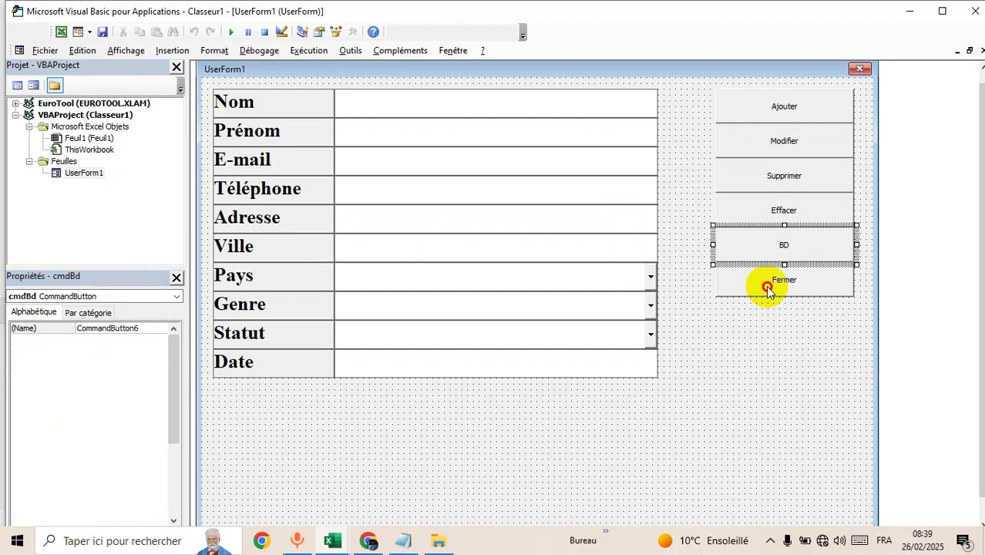
pyautogui.click(141, 329)
pyautogui.doubleClick(141, 329)
pyautogui.write('cmd')
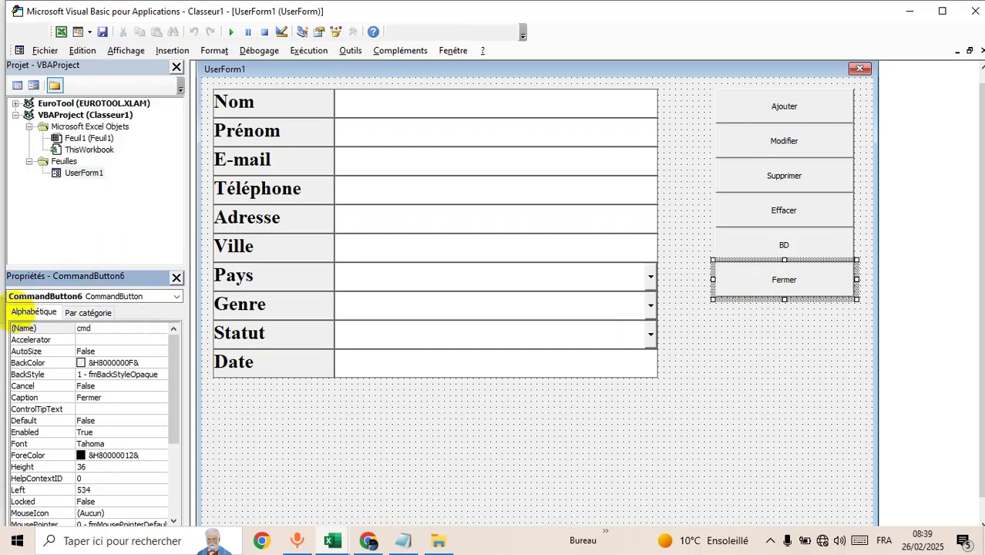
pyautogui.write('Quiter')
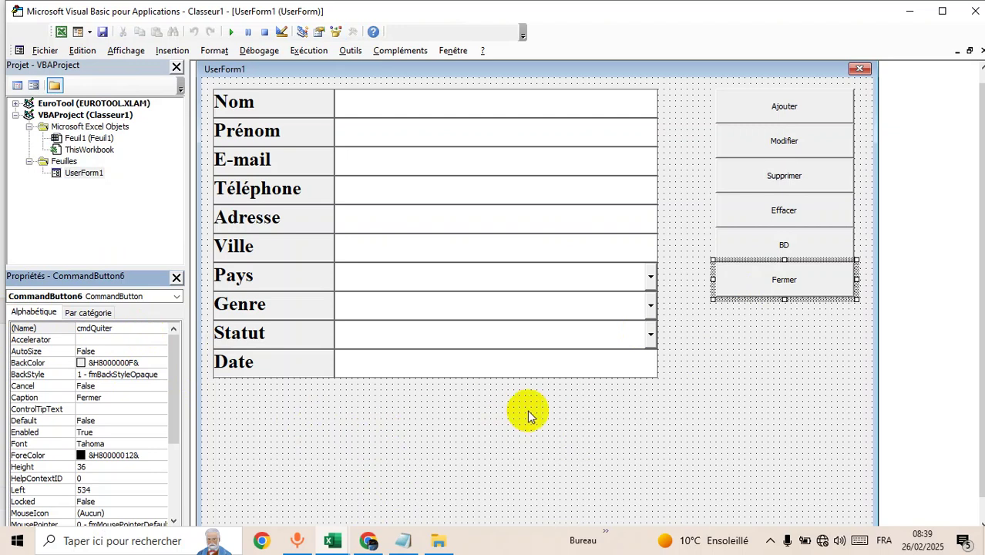
pyautogui.click(773, 357)
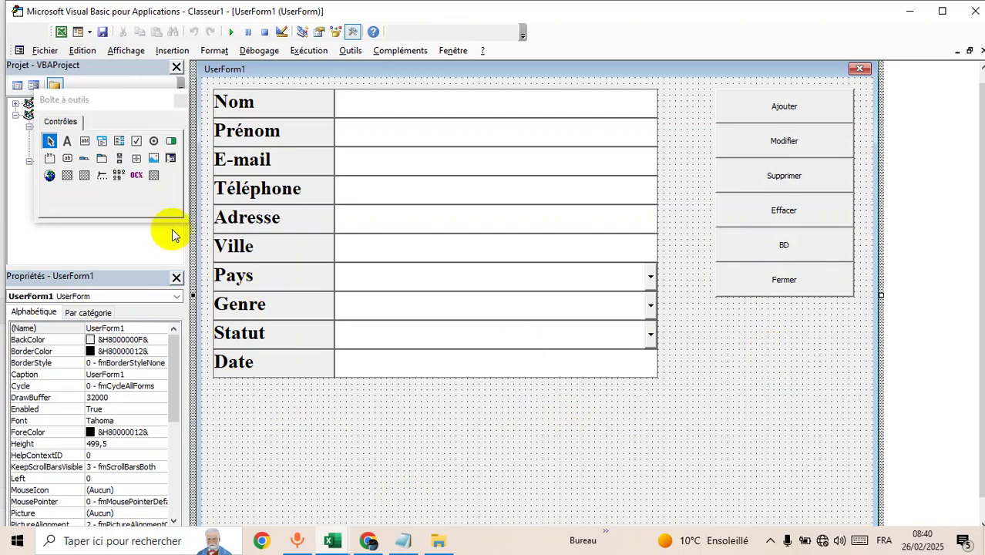
# - Draw a wide ListView1 control across the form below the Date field
pyautogui.click(118, 175)
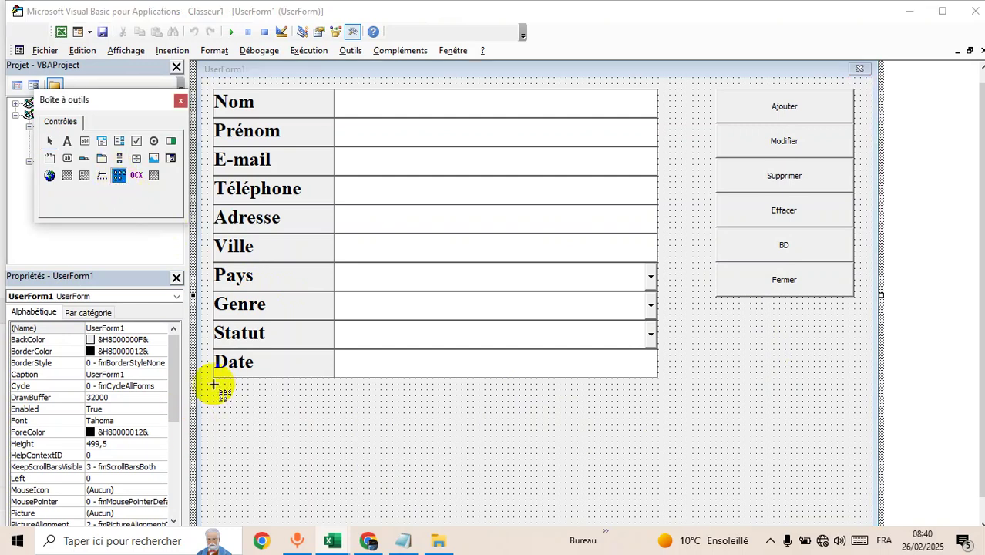
pyautogui.moveTo(214, 383)
pyautogui.mouseDown()
pyautogui.moveTo(336, 458)
pyautogui.moveTo(860, 526)
pyautogui.moveTo(864, 539)
pyautogui.mouseUp()
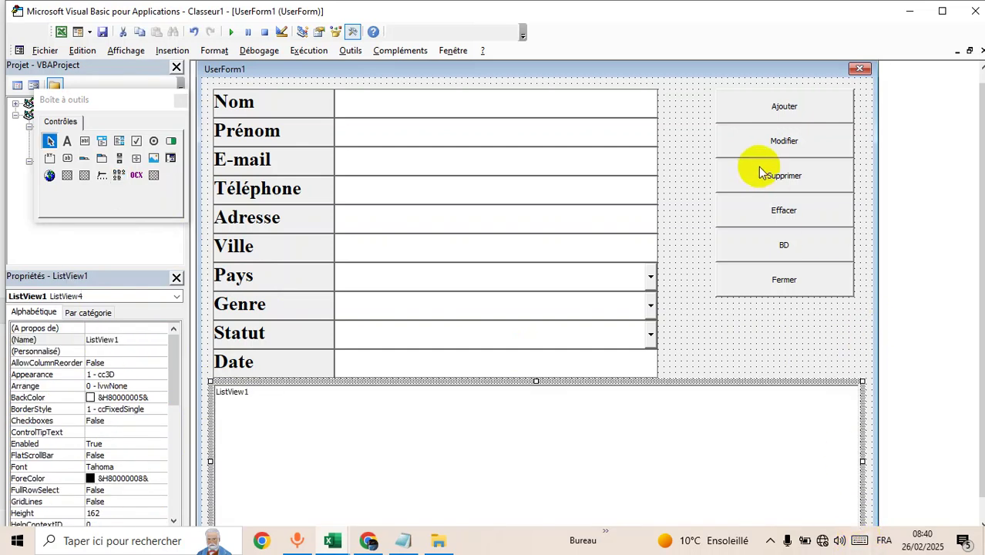
pyautogui.click(689, 342)
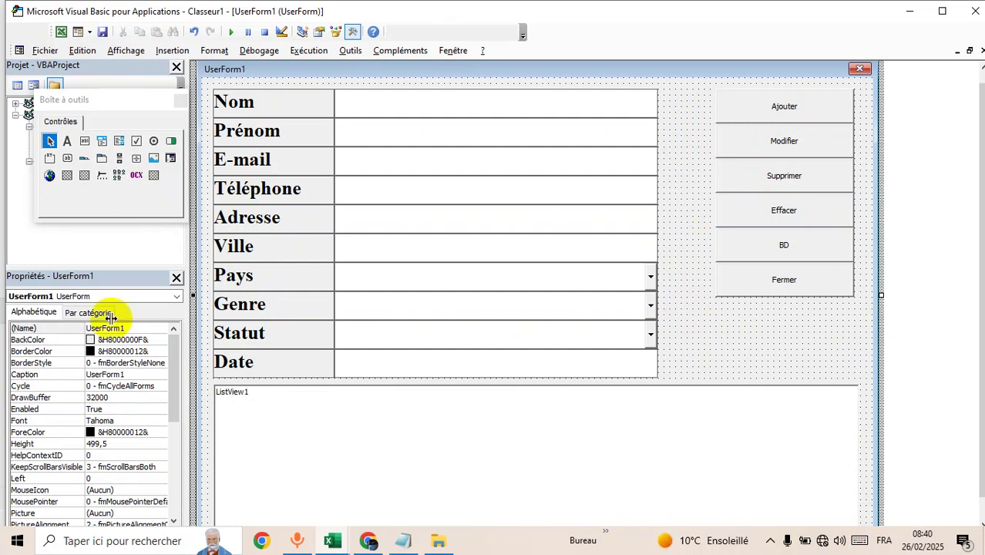
# - Set the UserForm background colour to light orange from the palette
pyautogui.click(148, 343)
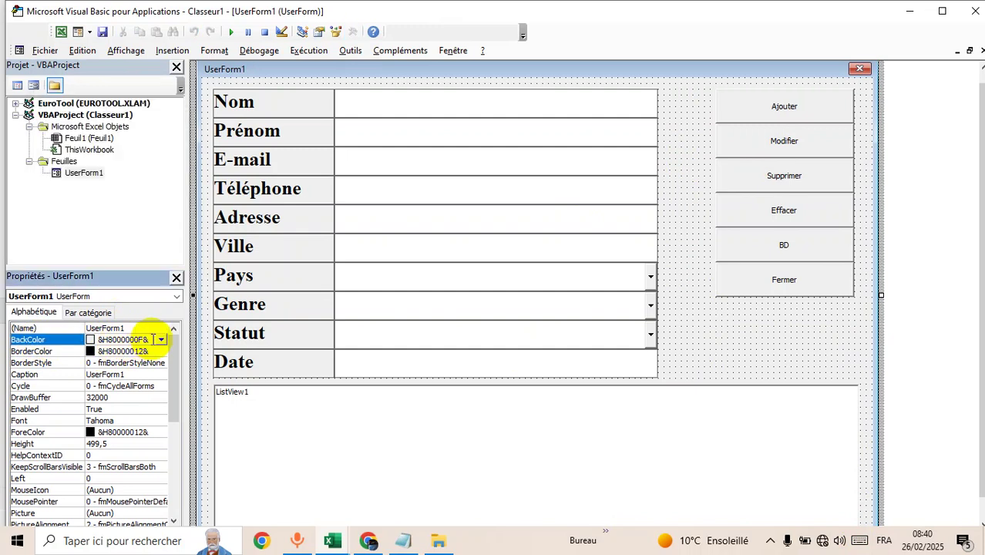
pyautogui.click(161, 339)
pyautogui.click(27, 356)
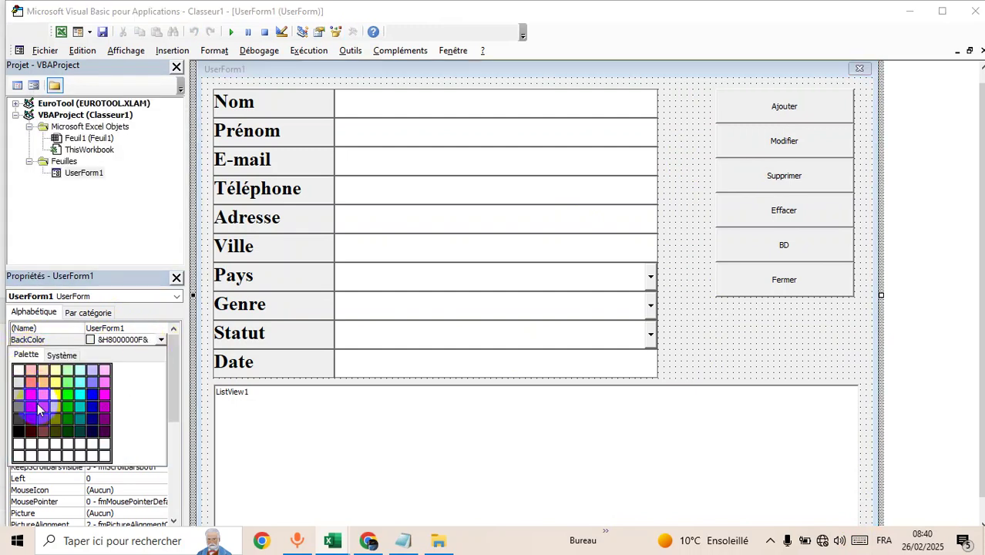
pyautogui.click(43, 381)
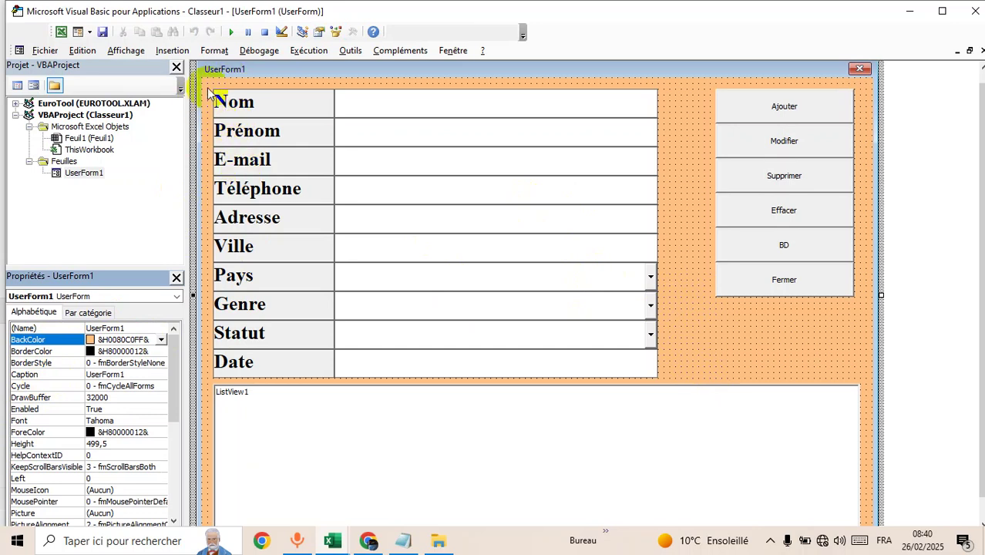
pyautogui.click(208, 134)
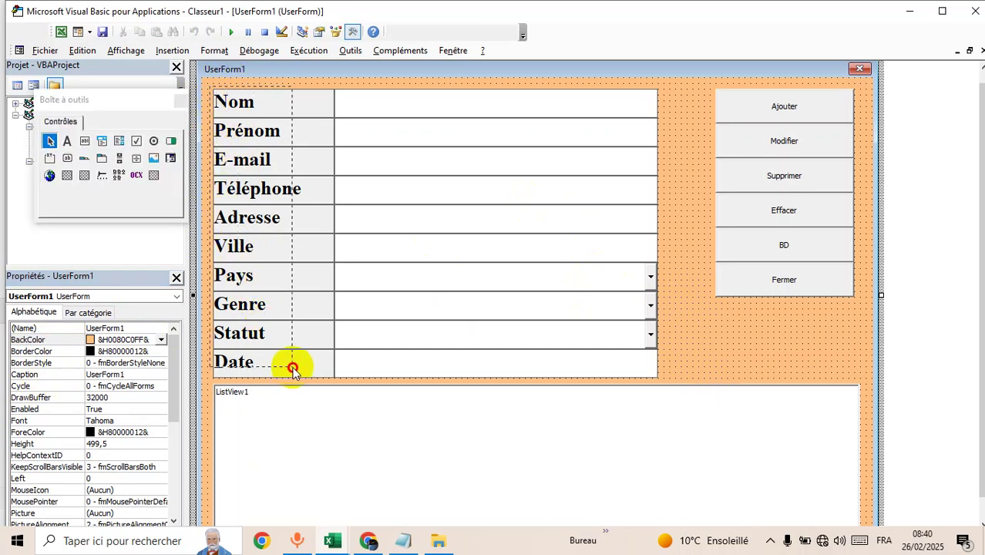
# - Make the ten Nom–Date labels transparent with no border
pyautogui.moveTo(208, 135); pyautogui.dragTo(296, 367)
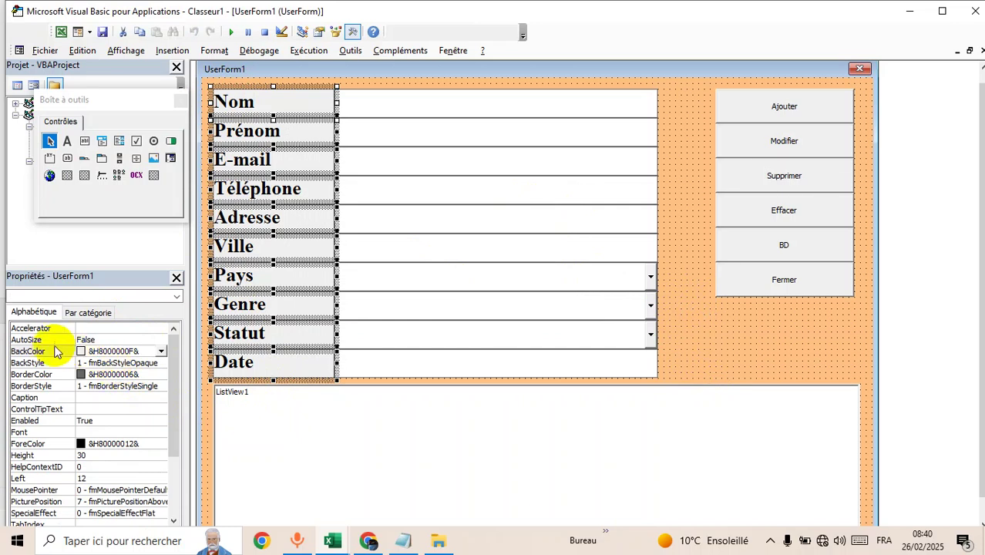
pyautogui.click(151, 364)
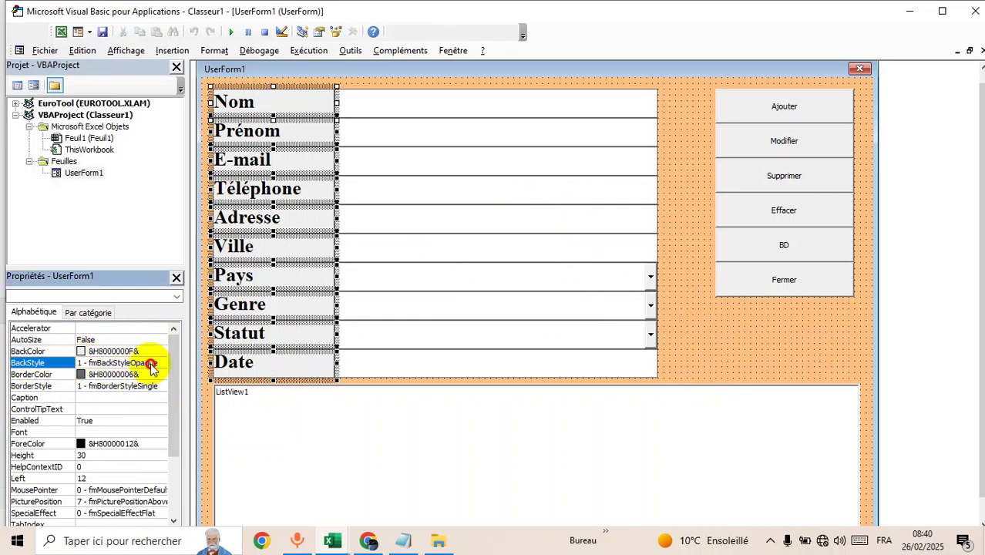
pyautogui.click(161, 363)
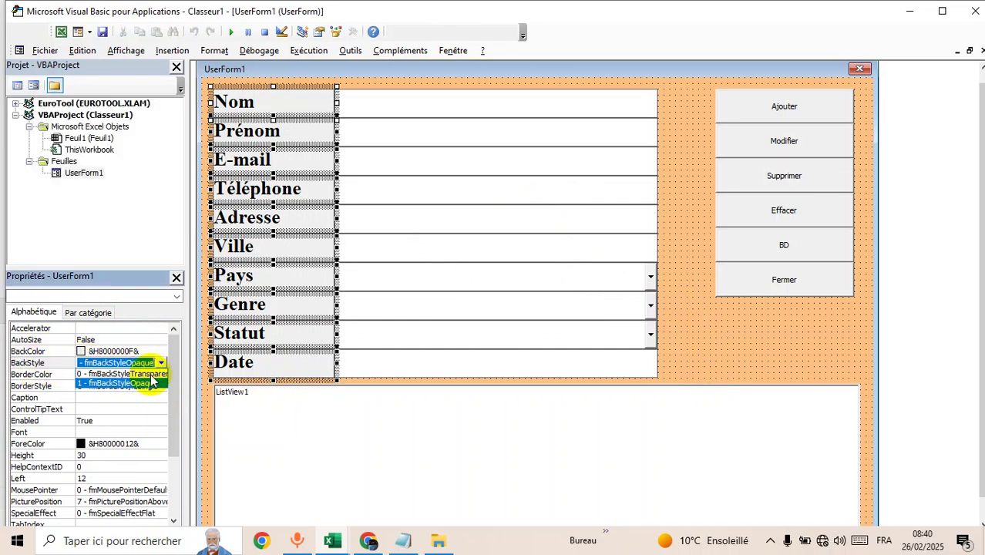
pyautogui.click(139, 373)
pyautogui.click(156, 391)
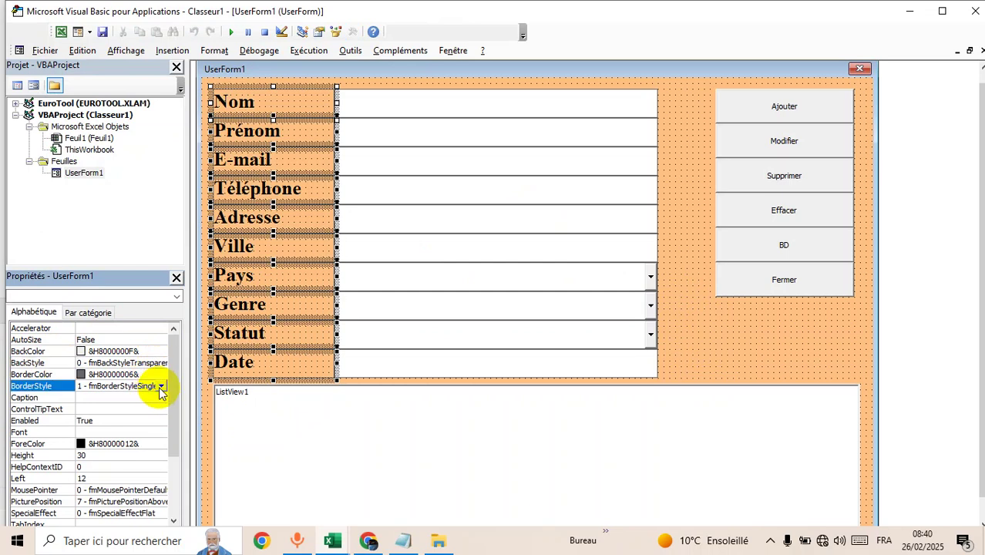
pyautogui.click(161, 385)
pyautogui.click(150, 398)
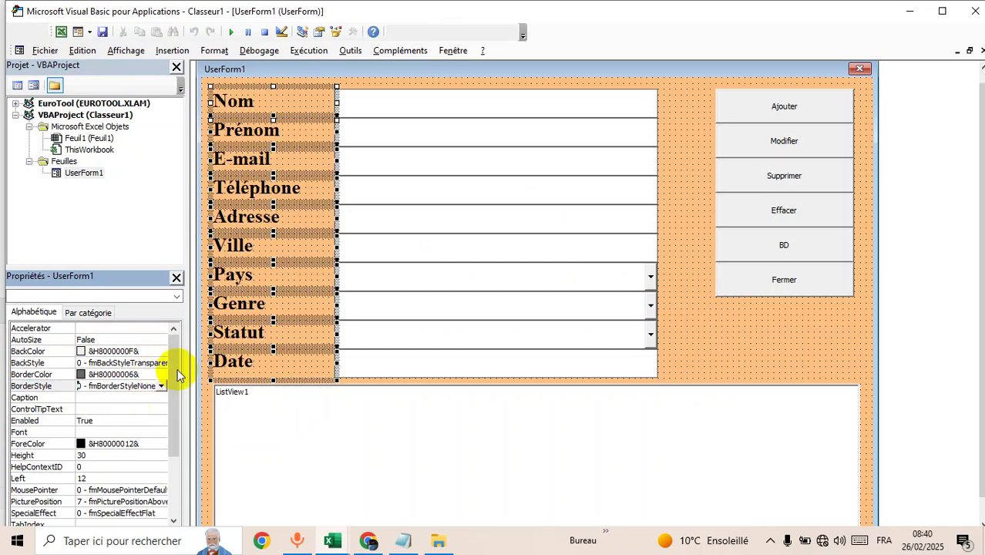
pyautogui.click(710, 341)
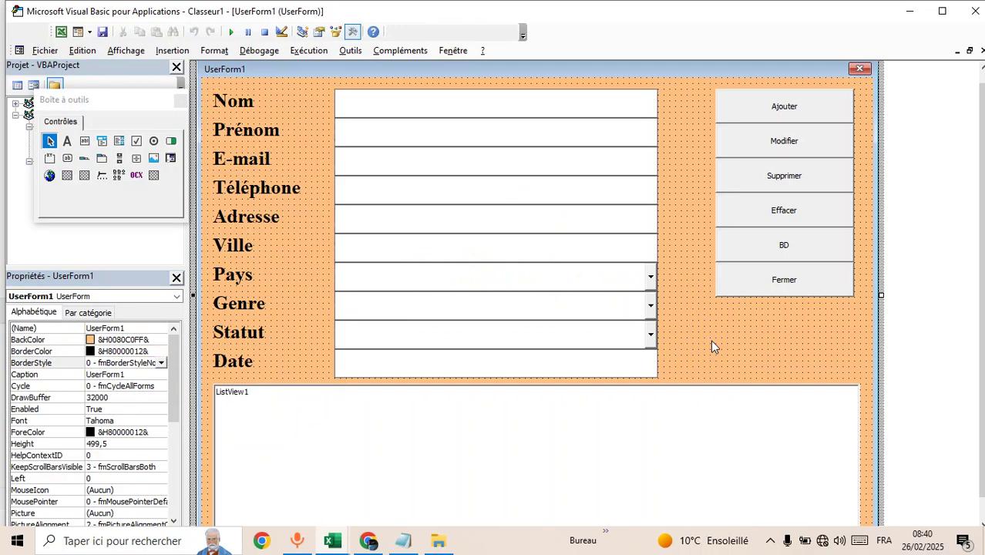
# - Set the font of the six Ajouter–Fermer buttons to Times New Roman, bold, size 18
pyautogui.click(718, 112)
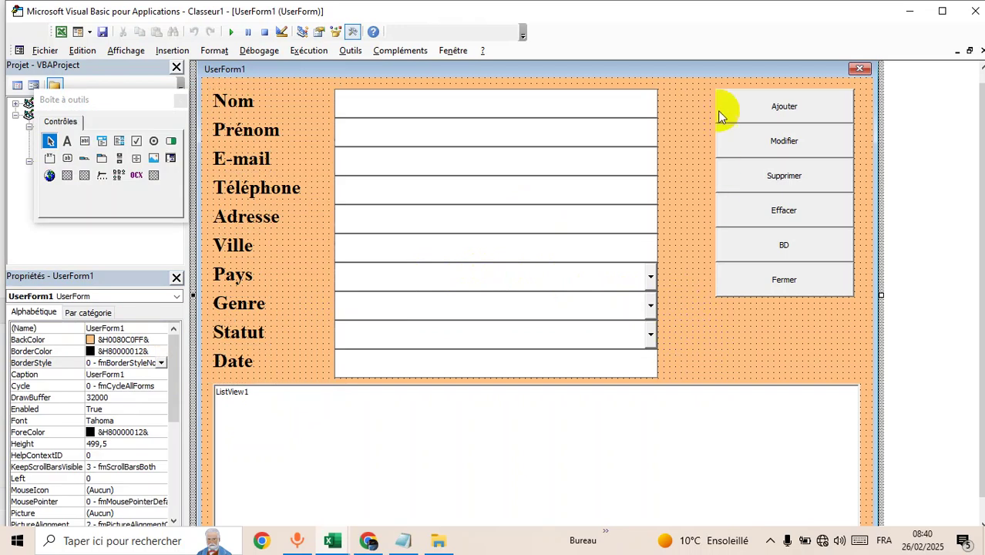
pyautogui.moveTo(708, 92); pyautogui.dragTo(845, 324)
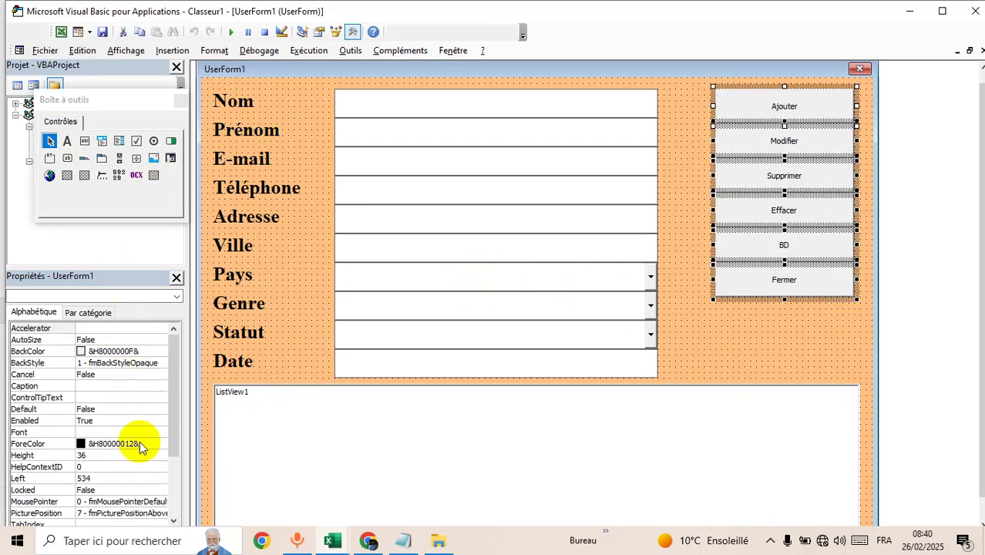
pyautogui.click(114, 432)
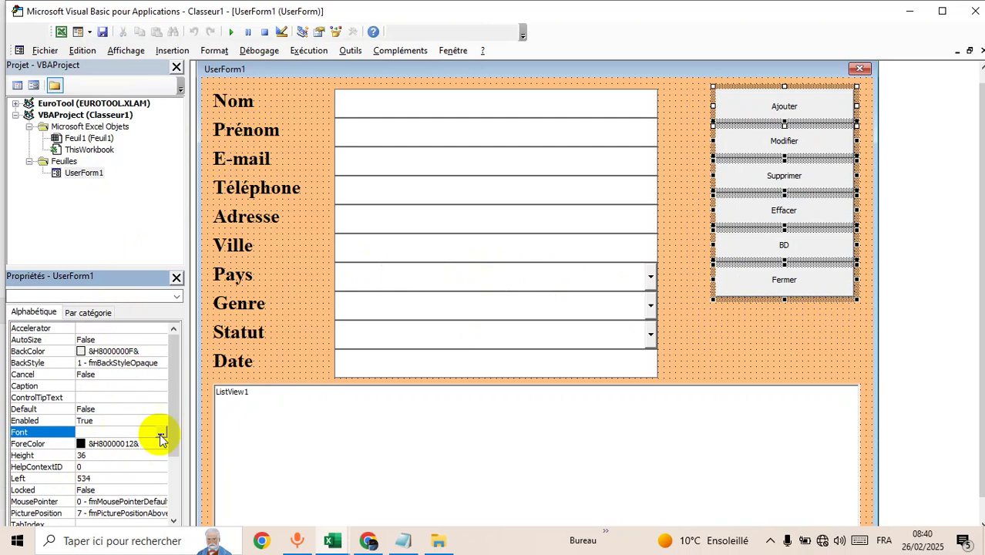
pyautogui.click(160, 432)
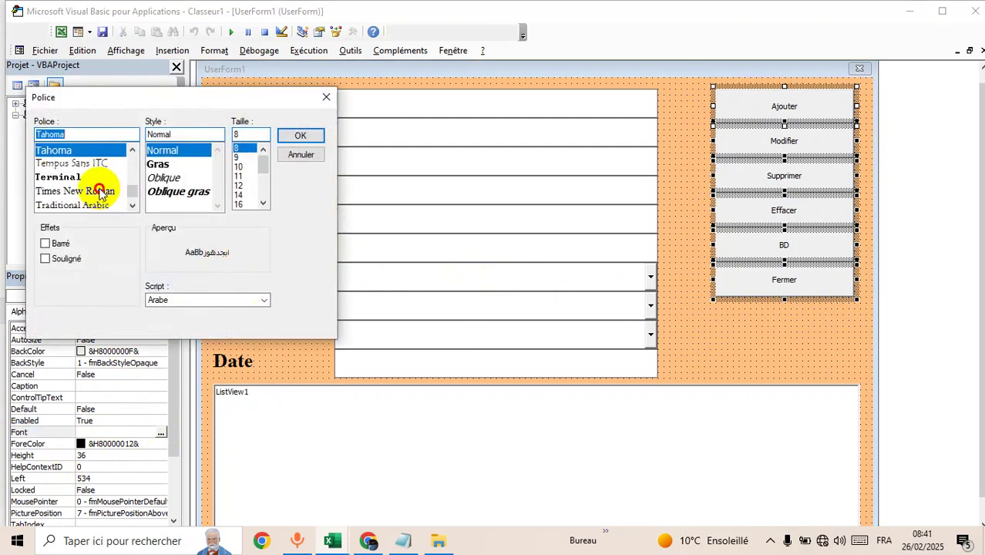
pyautogui.click(104, 191)
pyautogui.click(158, 177)
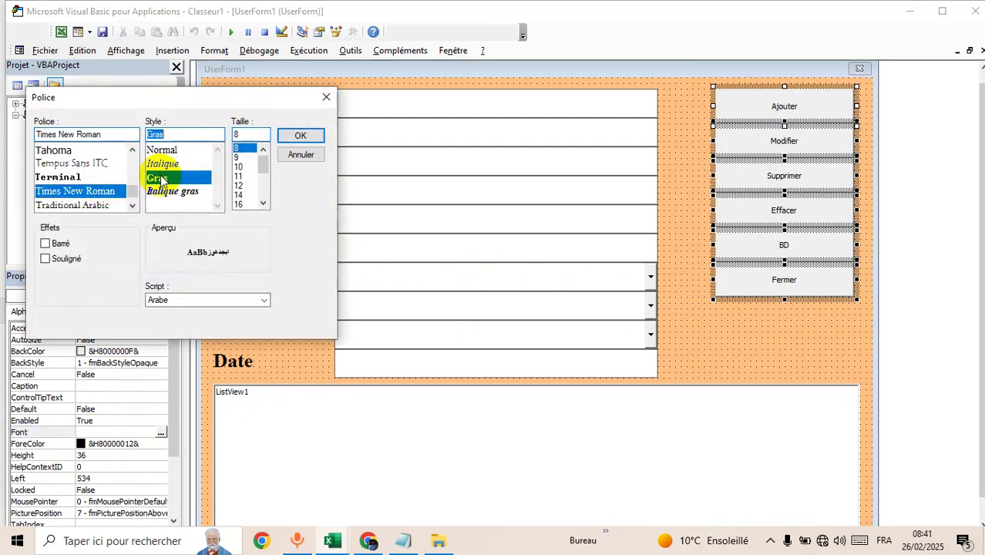
pyautogui.click(263, 204)
pyautogui.click(240, 203)
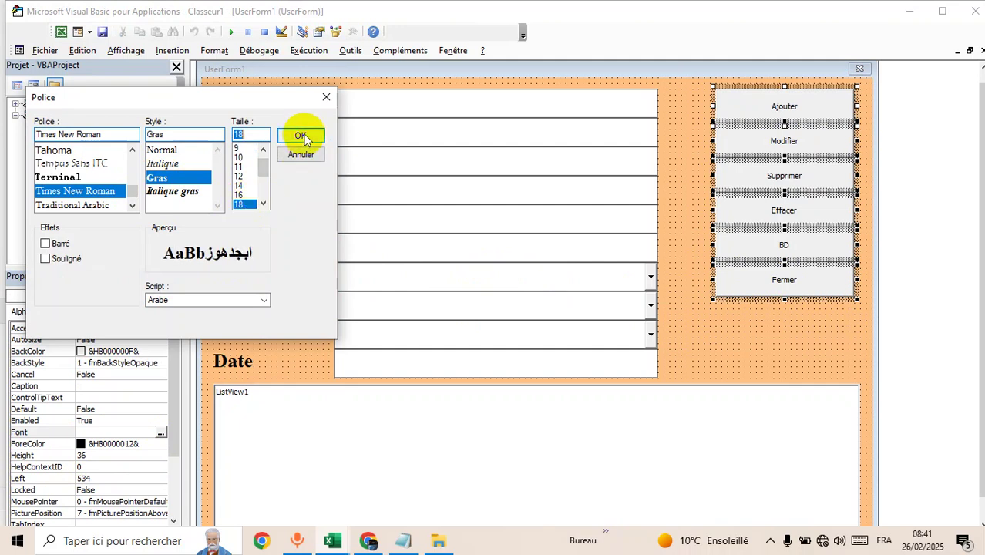
pyautogui.click(300, 136)
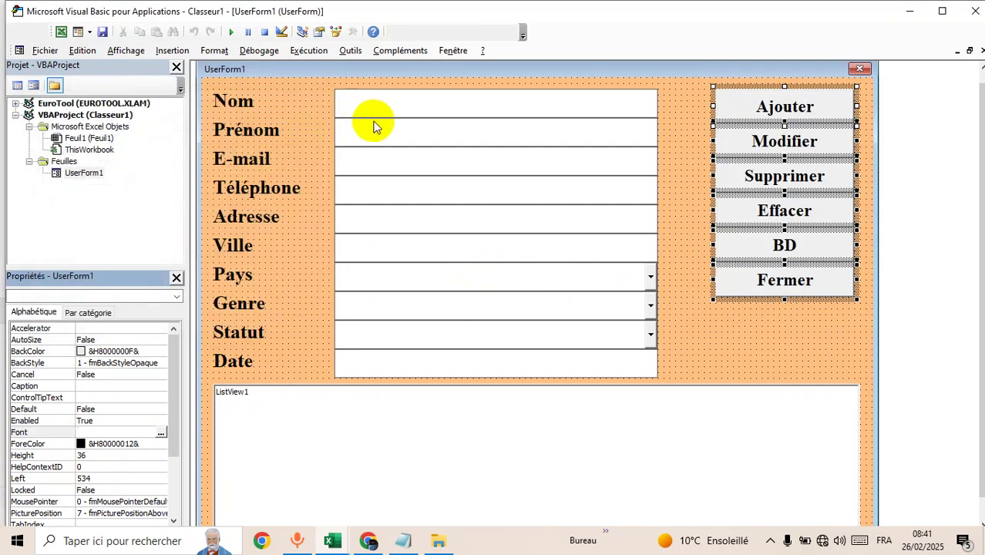
pyautogui.click(766, 345)
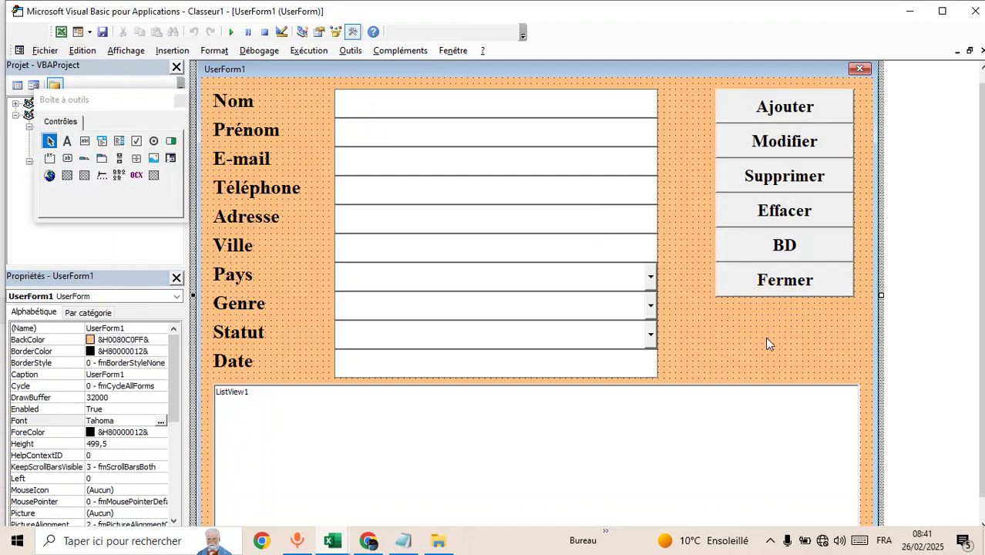
# - Colour the Ajouter button green, Modifier light pink and Supprimer red
pyautogui.click(770, 102)
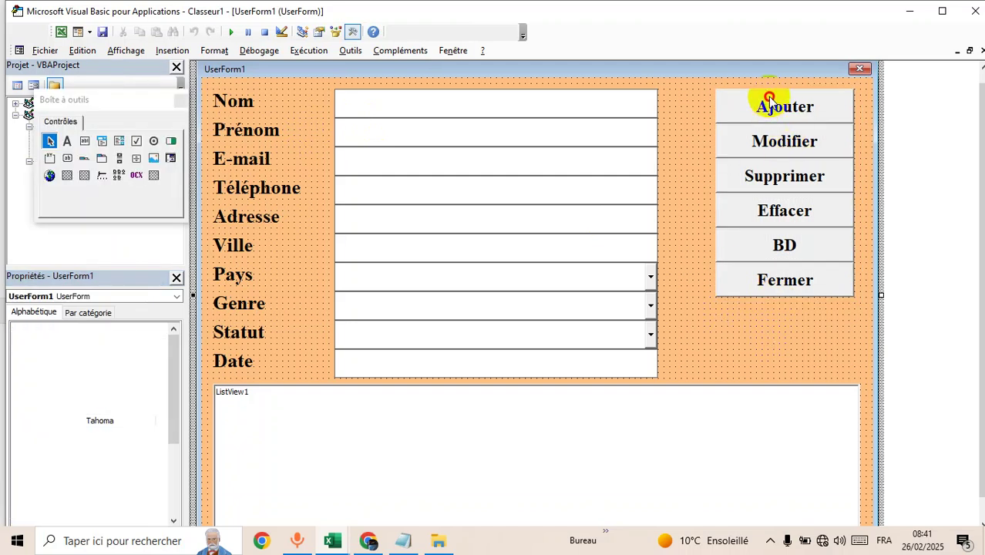
pyautogui.click(137, 364)
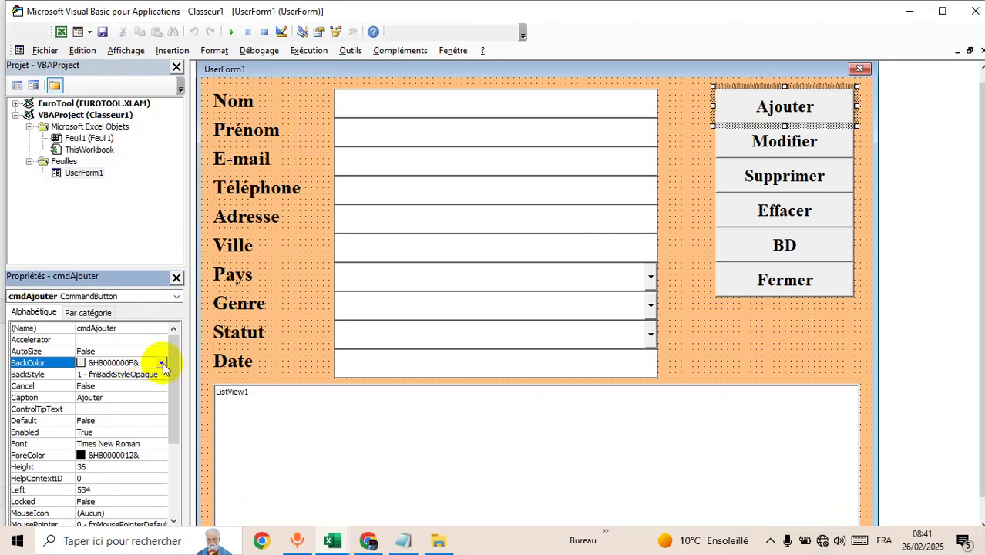
pyautogui.click(161, 363)
pyautogui.click(28, 379)
pyautogui.click(68, 417)
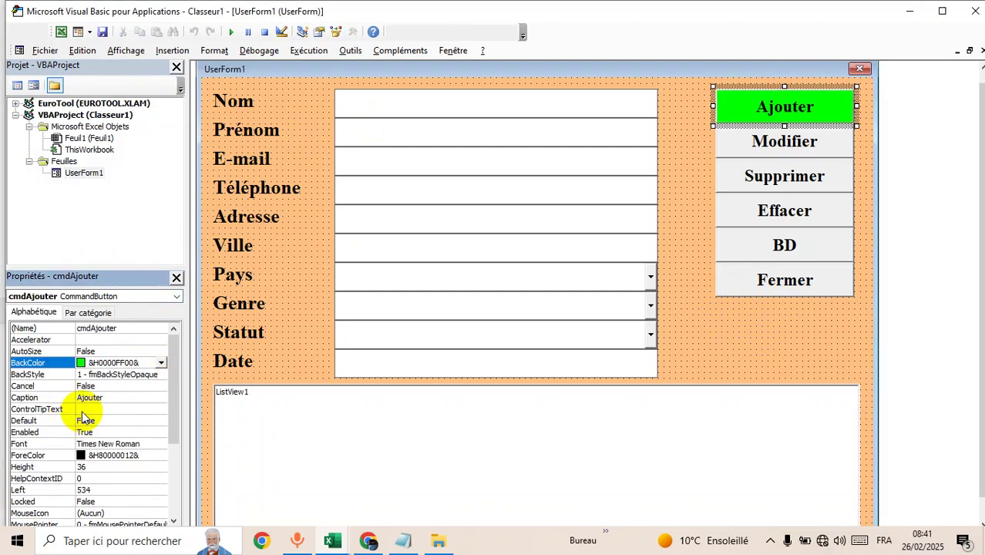
pyautogui.click(760, 156)
pyautogui.click(160, 362)
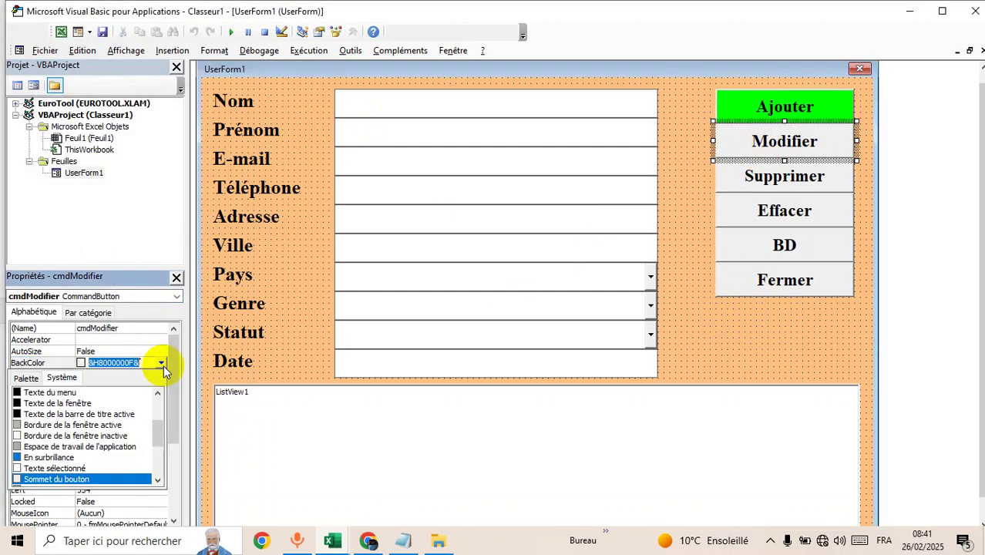
pyautogui.click(26, 377)
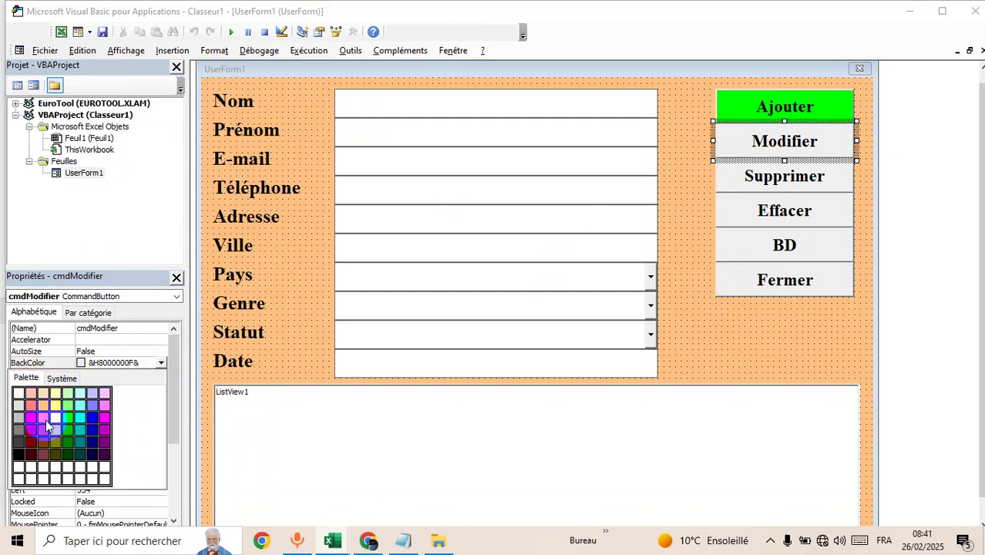
pyautogui.click(105, 392)
pyautogui.click(778, 179)
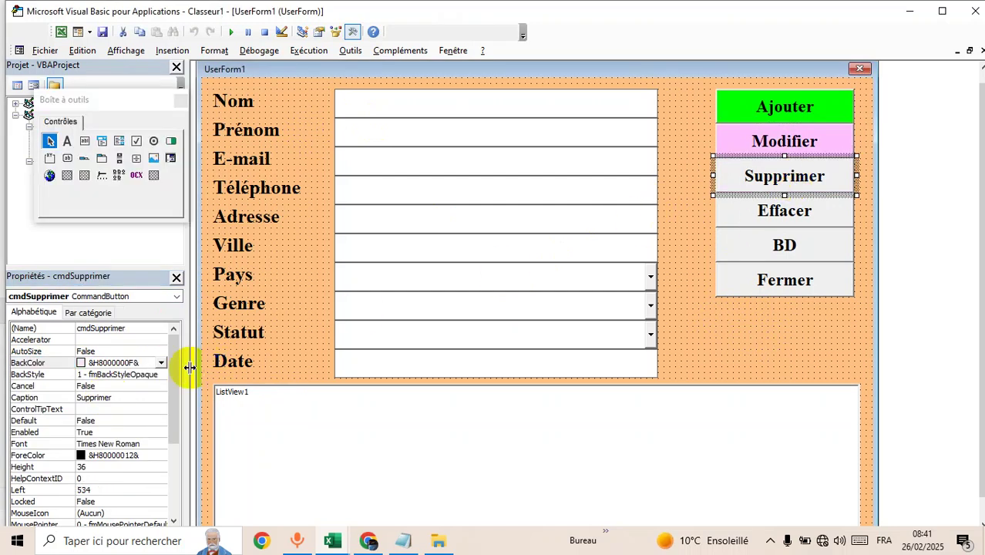
pyautogui.click(160, 362)
pyautogui.click(26, 377)
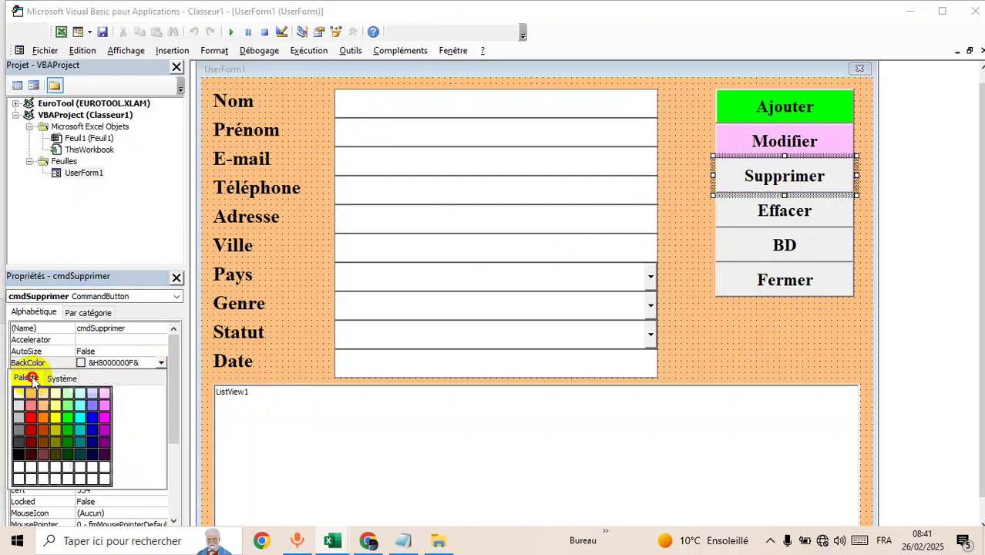
pyautogui.click(32, 418)
# - Colour the Effacer button cyan and the BD button teal
pyautogui.click(798, 219)
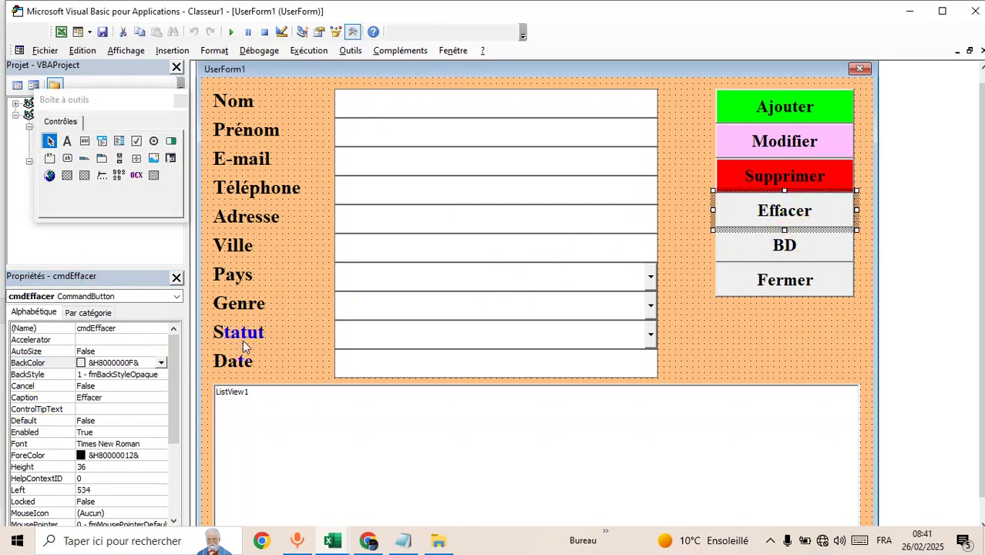
pyautogui.click(161, 363)
pyautogui.click(26, 377)
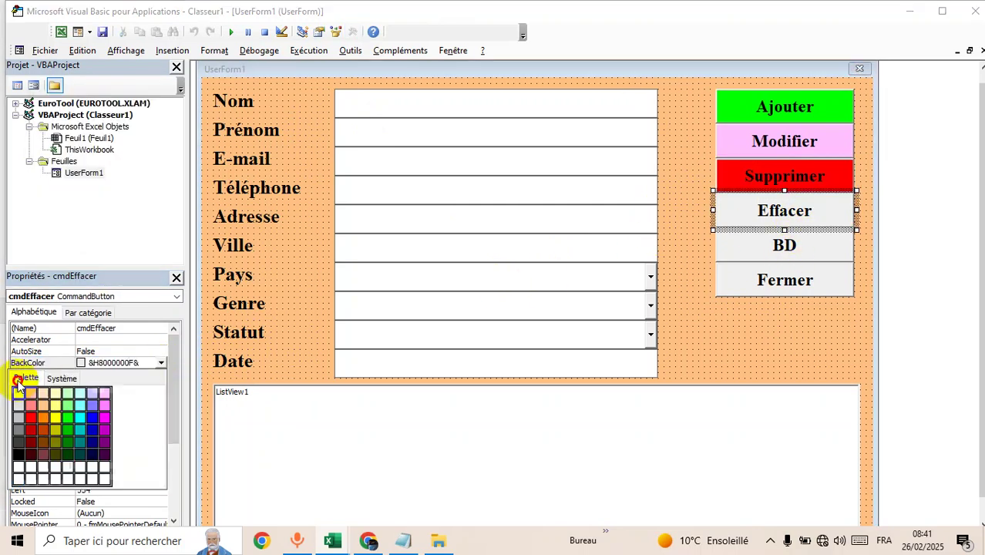
pyautogui.click(80, 421)
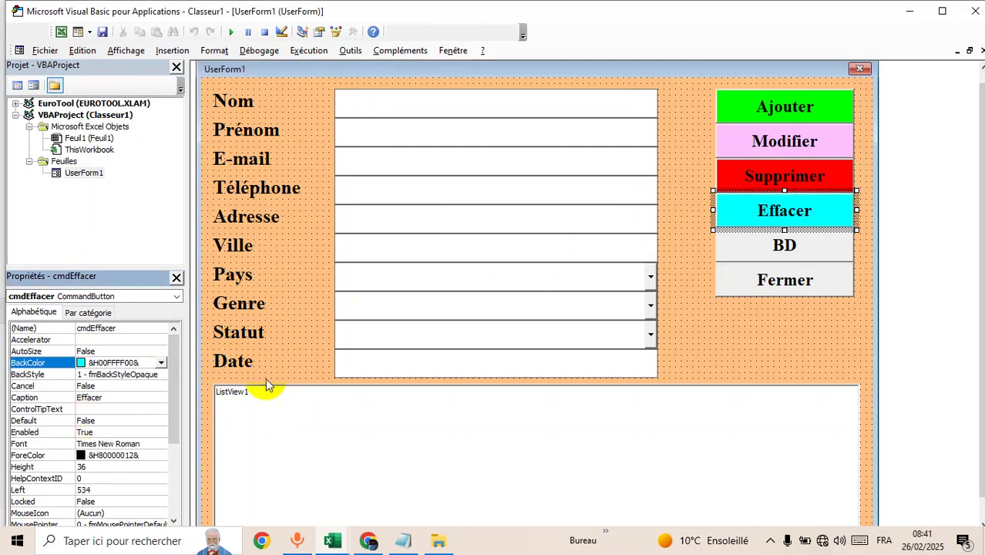
pyautogui.click(787, 252)
pyautogui.click(161, 362)
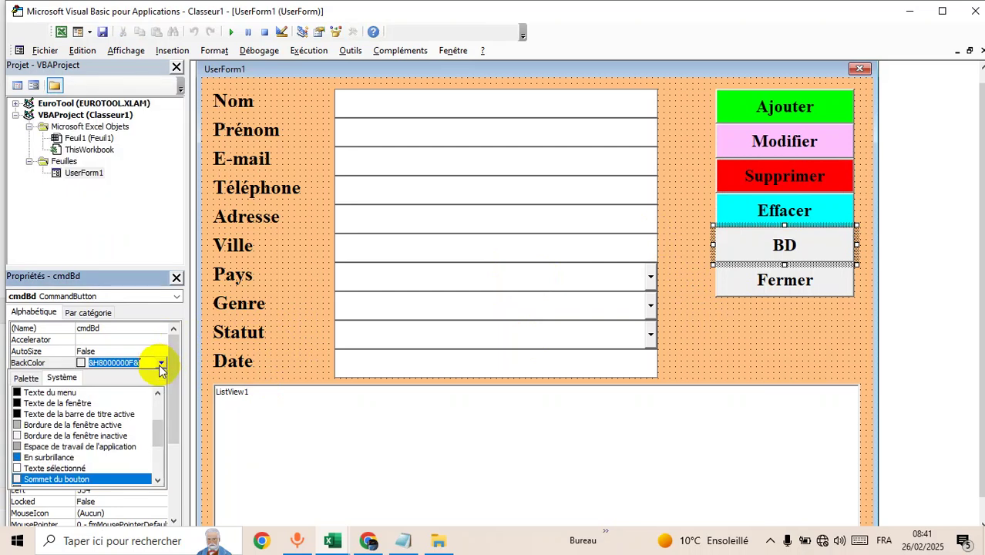
pyautogui.click(26, 378)
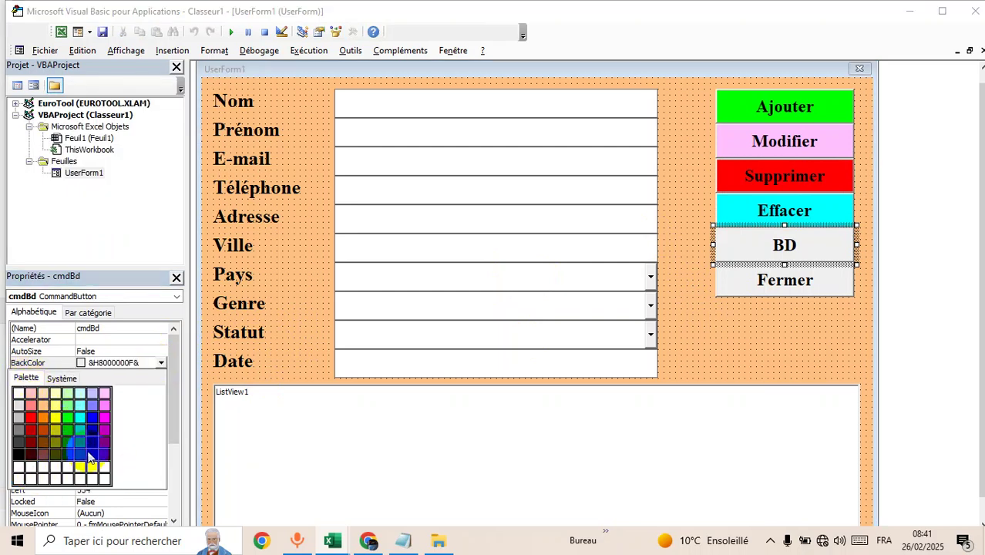
pyautogui.click(80, 443)
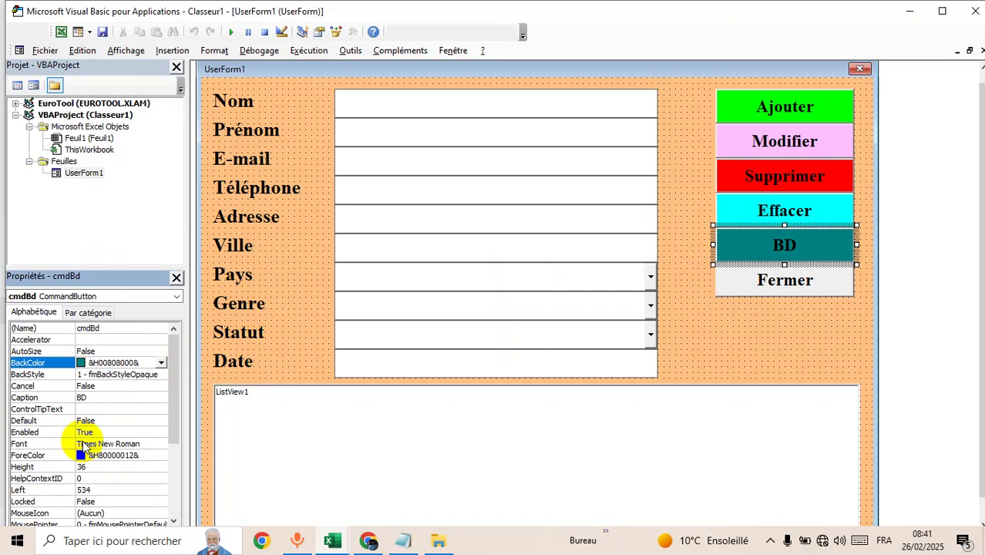
# - Give the Fermer button a grey background with white caption text
pyautogui.click(738, 283)
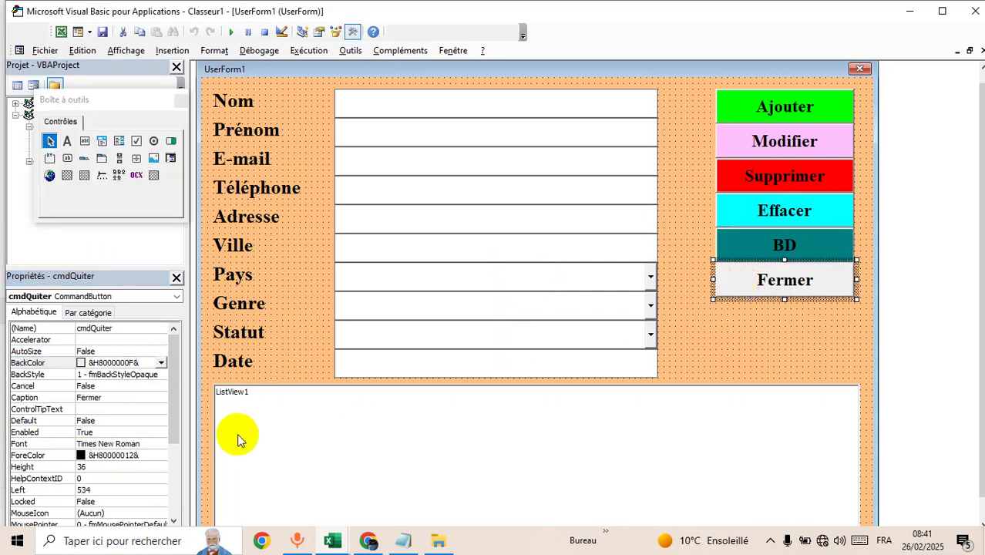
pyautogui.click(161, 362)
pyautogui.click(25, 377)
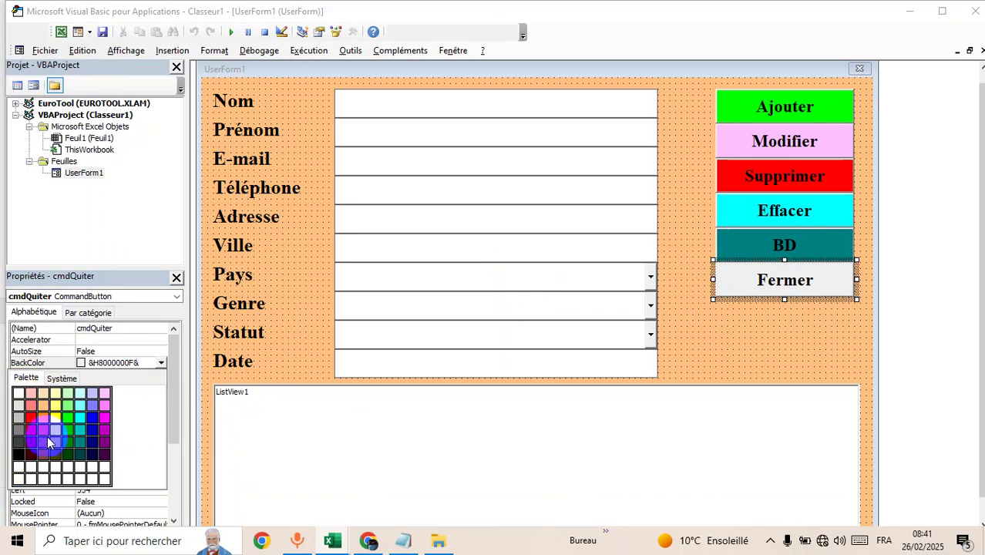
pyautogui.click(32, 458)
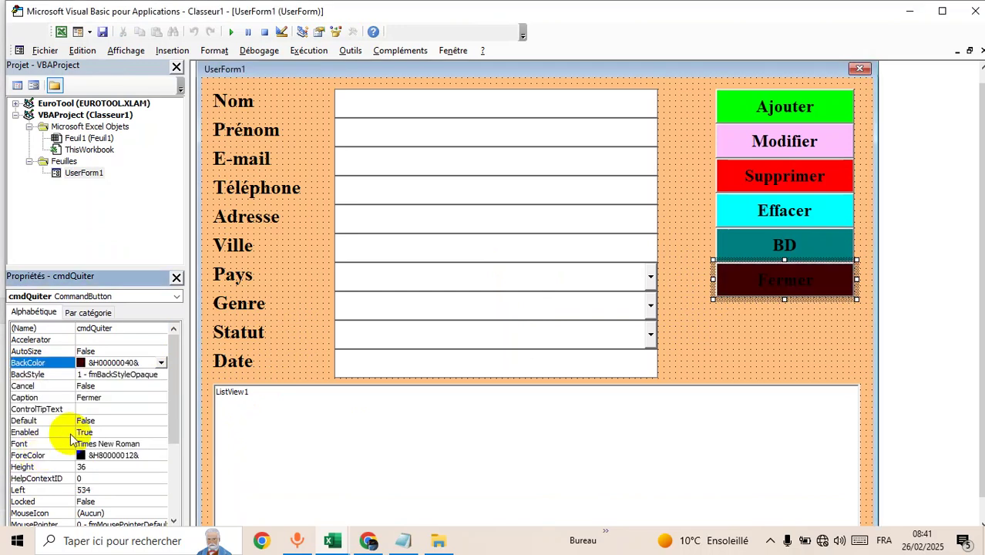
pyautogui.click(161, 362)
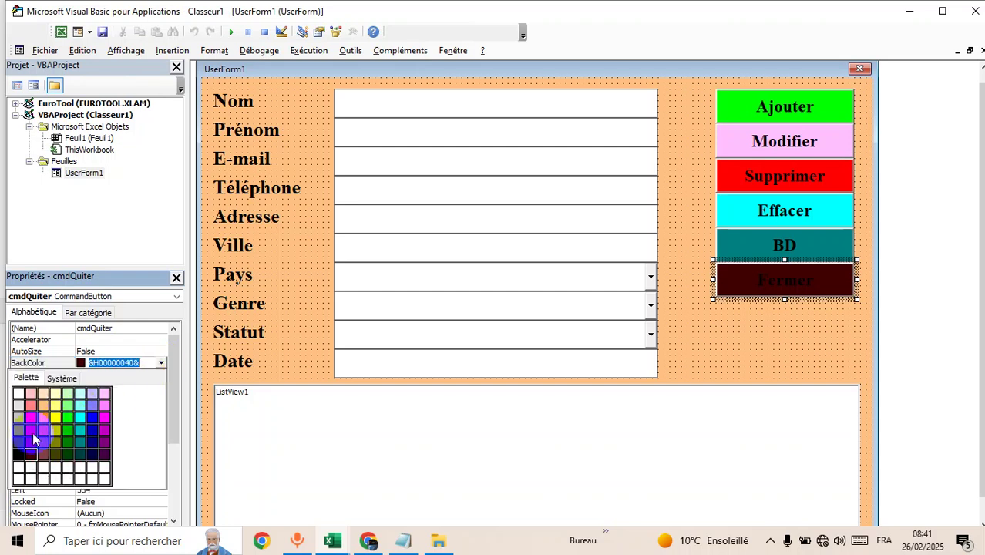
pyautogui.click(18, 433)
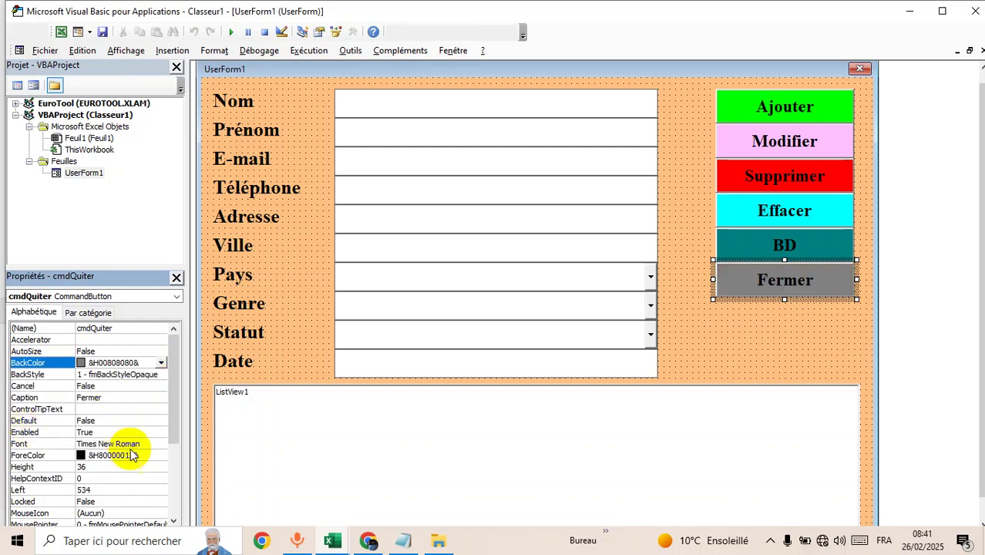
pyautogui.click(154, 455)
pyautogui.click(161, 456)
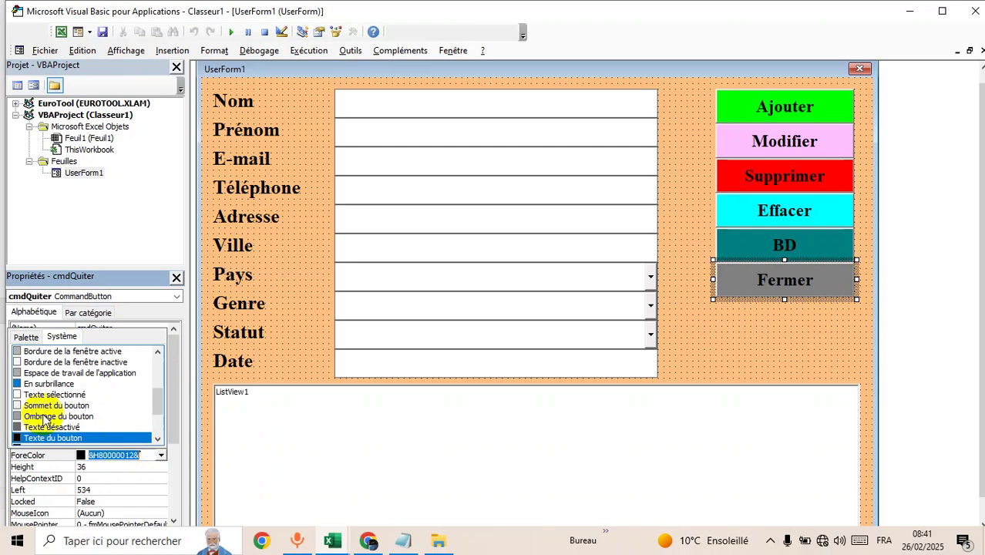
pyautogui.click(25, 337)
pyautogui.click(19, 353)
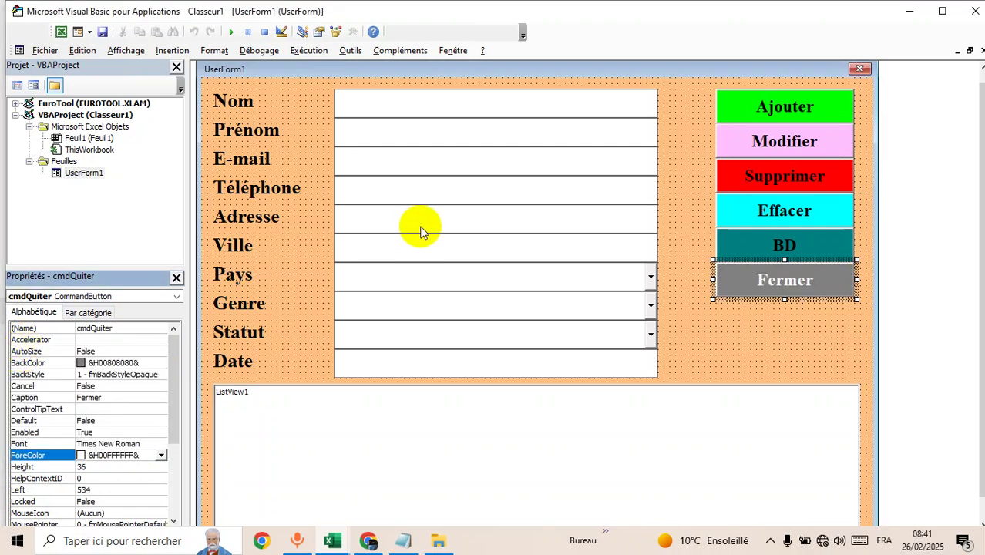
pyautogui.click(763, 351)
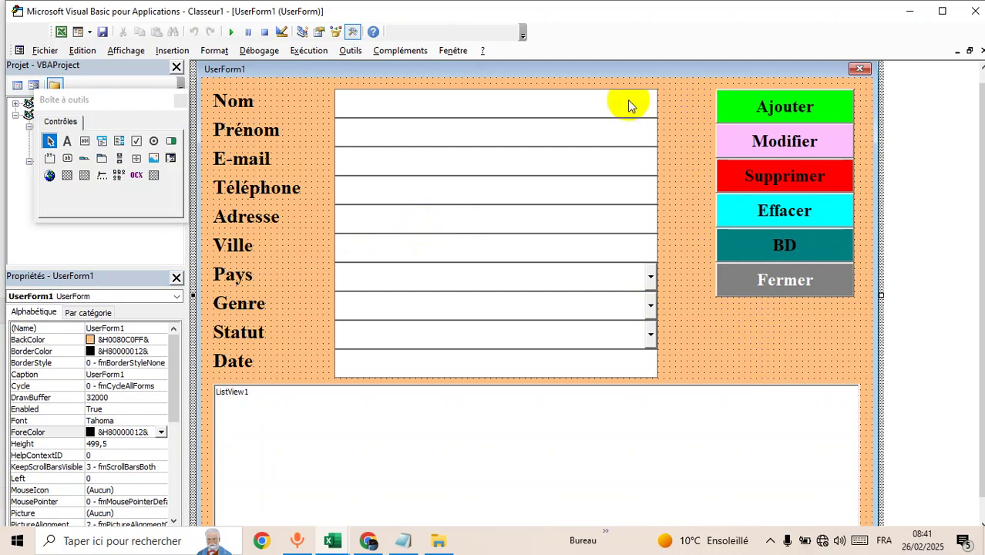
pyautogui.click(231, 33)
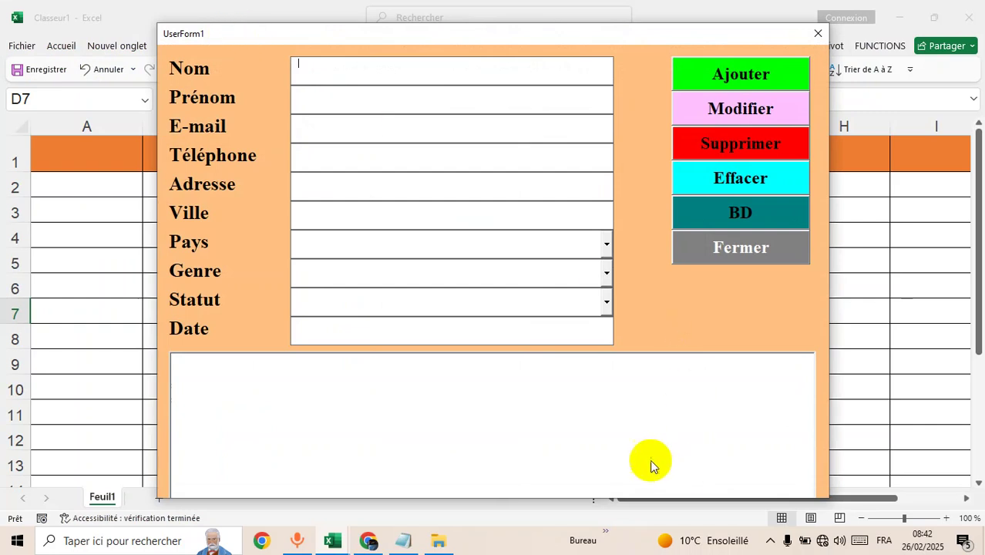
pyautogui.click(817, 37)
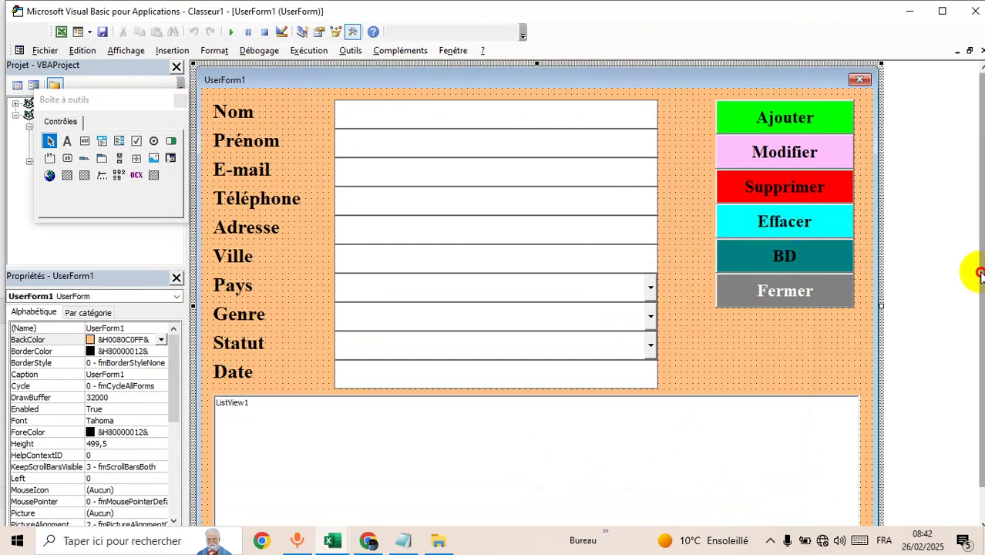
# - Drag the UserForm's bottom edge down to a height of 560,25
pyautogui.moveTo(978, 274); pyautogui.dragTo(967, 348)
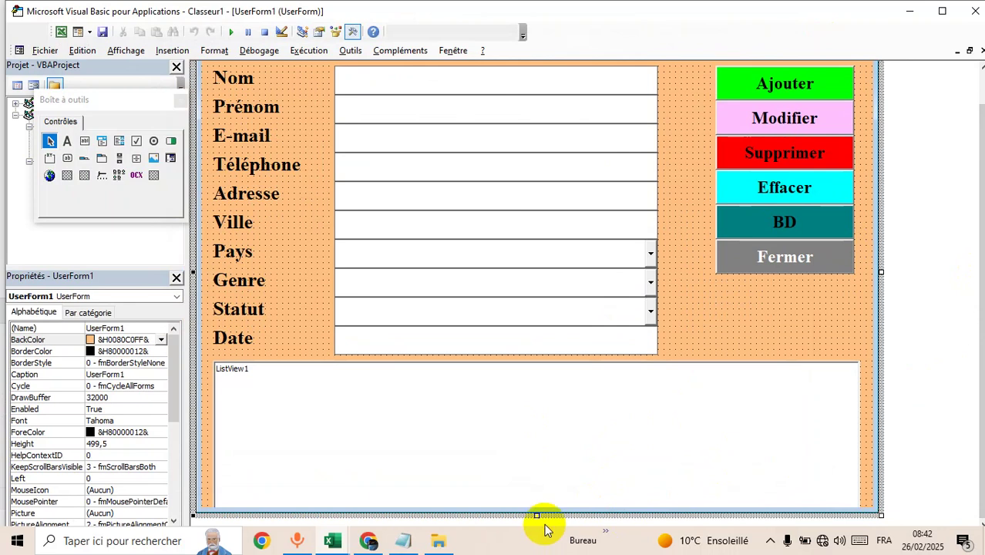
pyautogui.moveTo(535, 513); pyautogui.dragTo(539, 553)
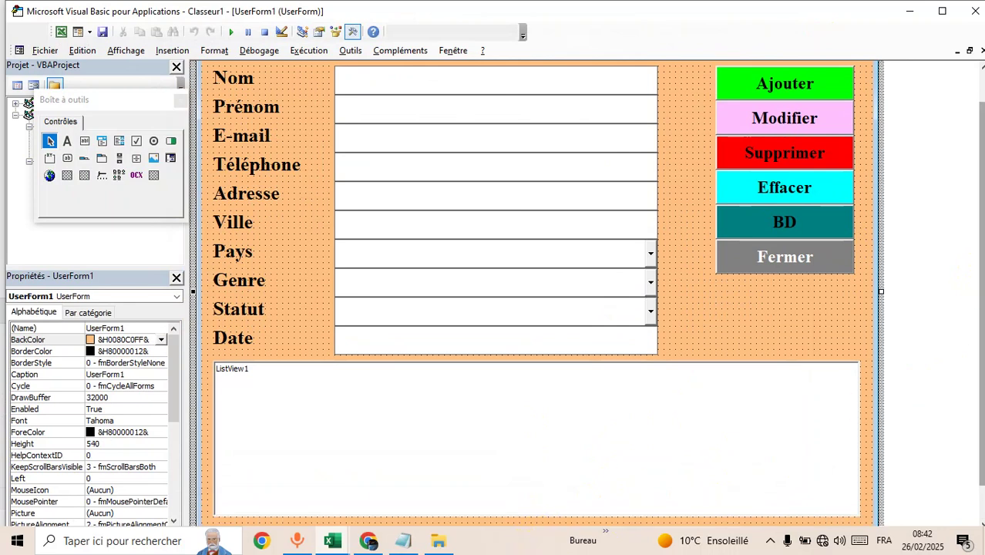
pyautogui.moveTo(967, 366); pyautogui.dragTo(967, 401)
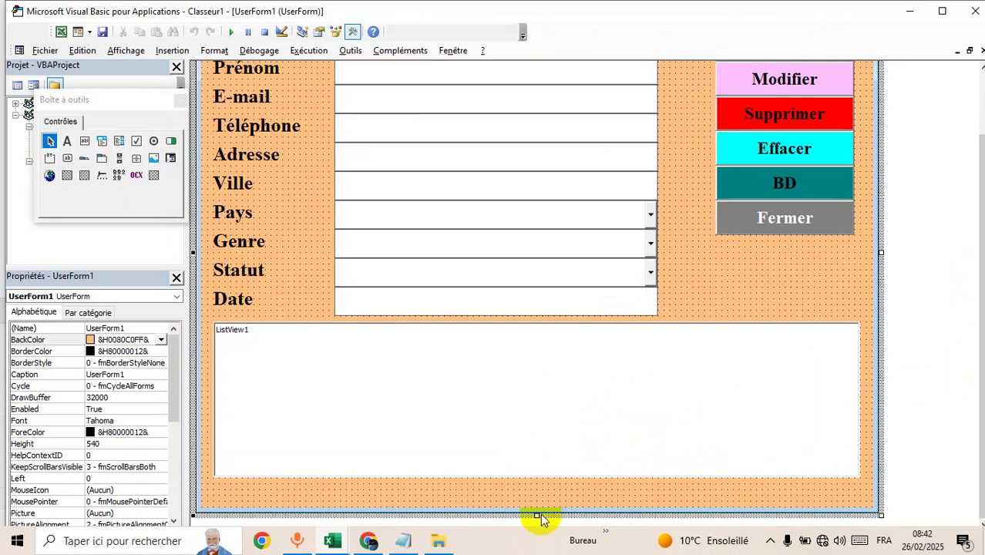
pyautogui.moveTo(537, 514); pyautogui.dragTo(539, 535)
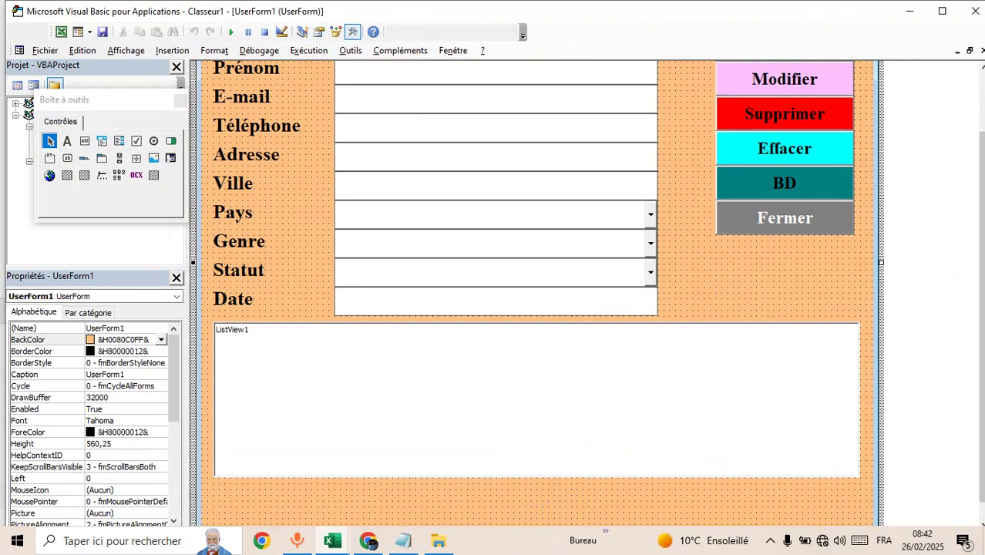
pyautogui.moveTo(974, 325); pyautogui.dragTo(974, 343)
# - Stretch ListView1 downward to fill the extra form space
pyautogui.click(578, 422)
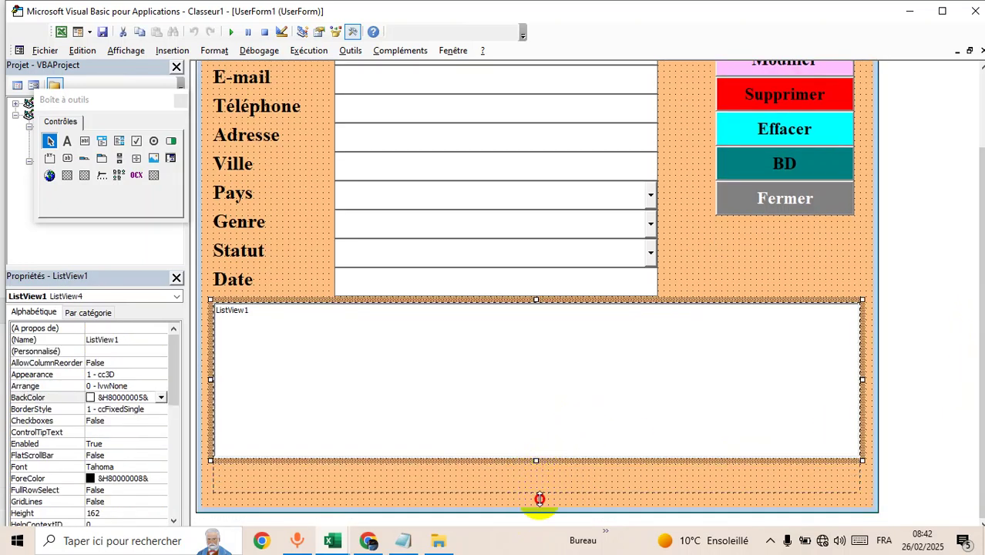
pyautogui.moveTo(536, 460); pyautogui.dragTo(539, 501)
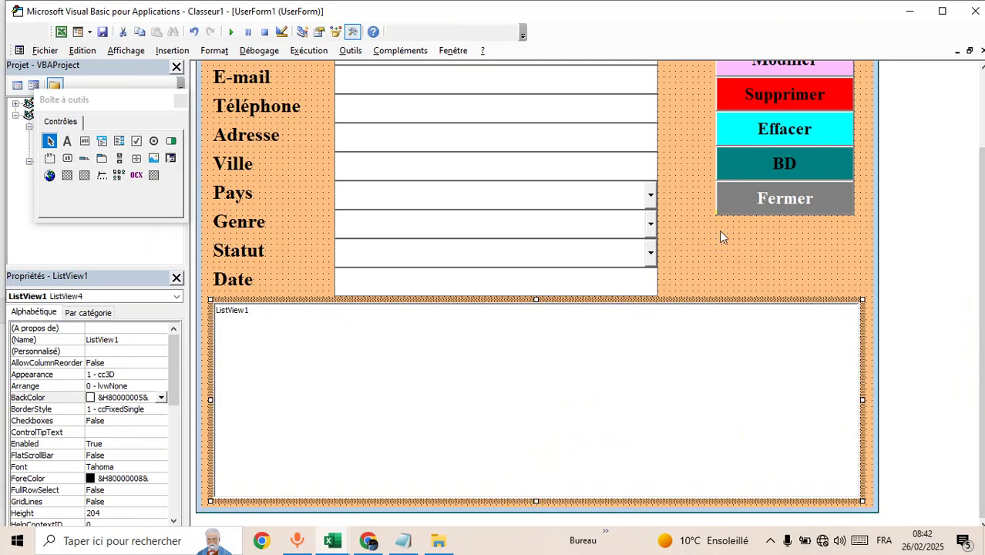
pyautogui.click(708, 244)
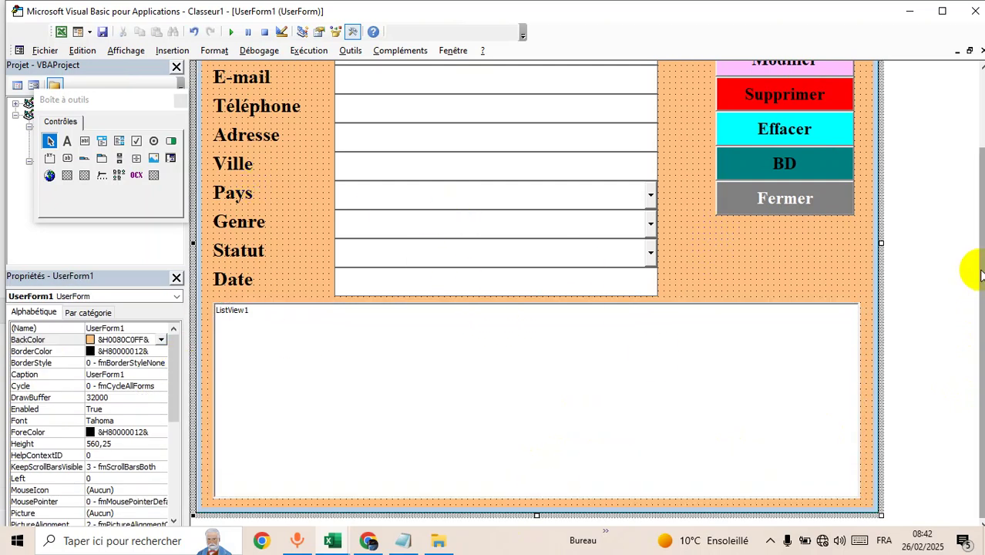
pyautogui.click(978, 143)
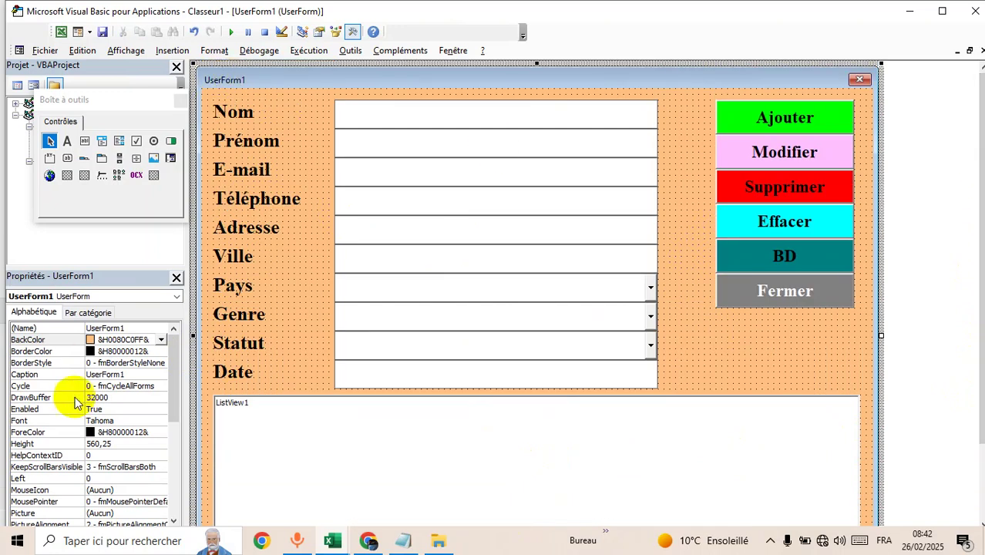
pyautogui.click(129, 375)
pyautogui.write('Formulaire')
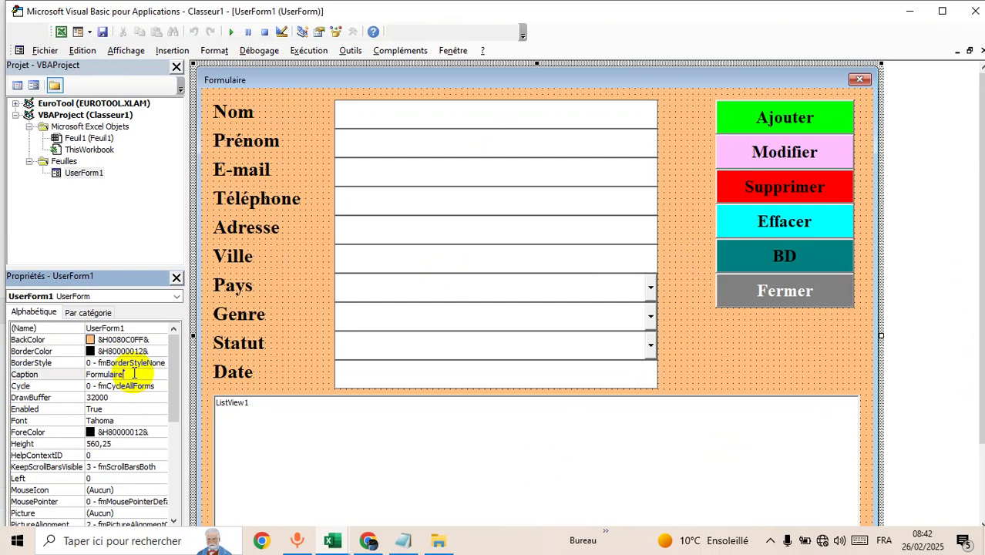
# - Set the form's Caption to 'Formulaire d'inscription'
pyautogui.write(" d'inscripti")
pyautogui.write('on')
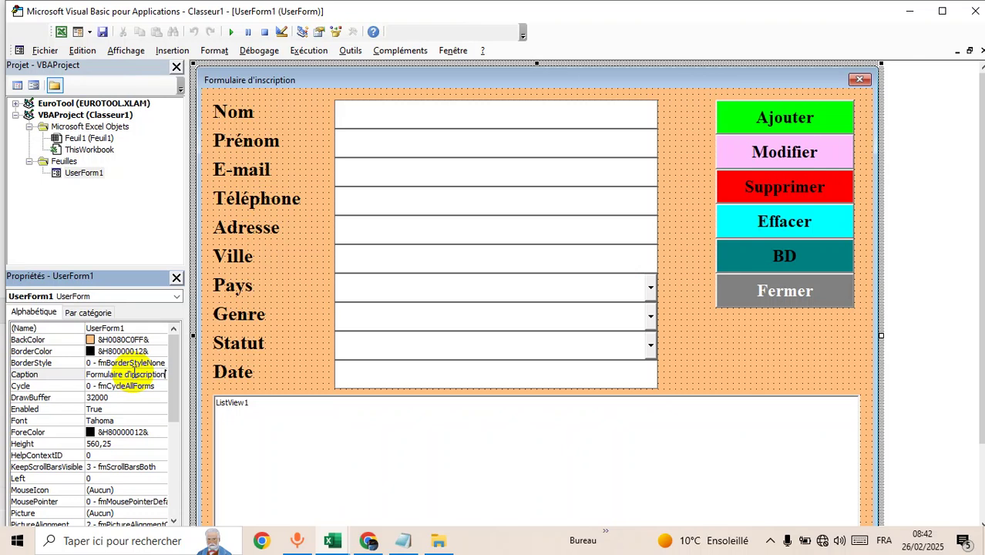
pyautogui.click(829, 337)
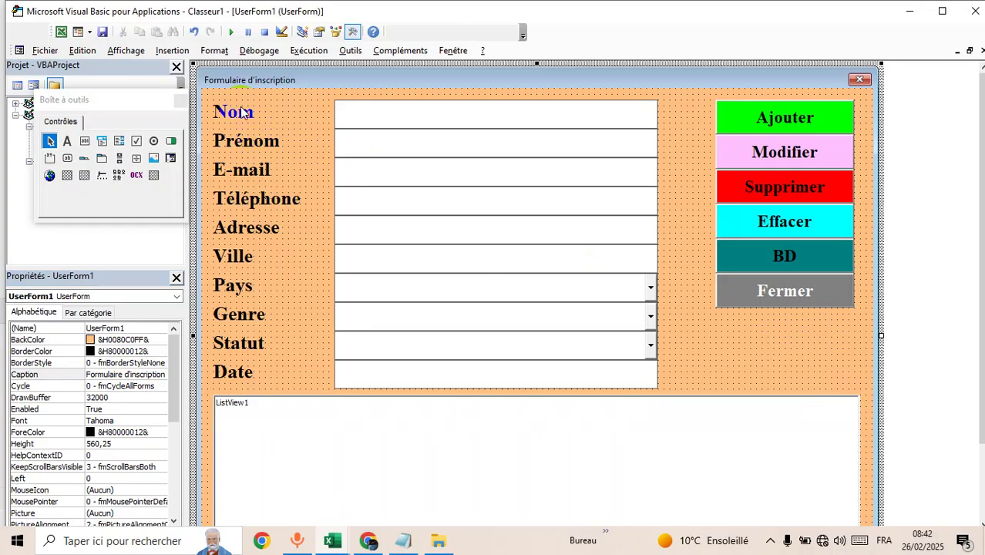
pyautogui.click(230, 32)
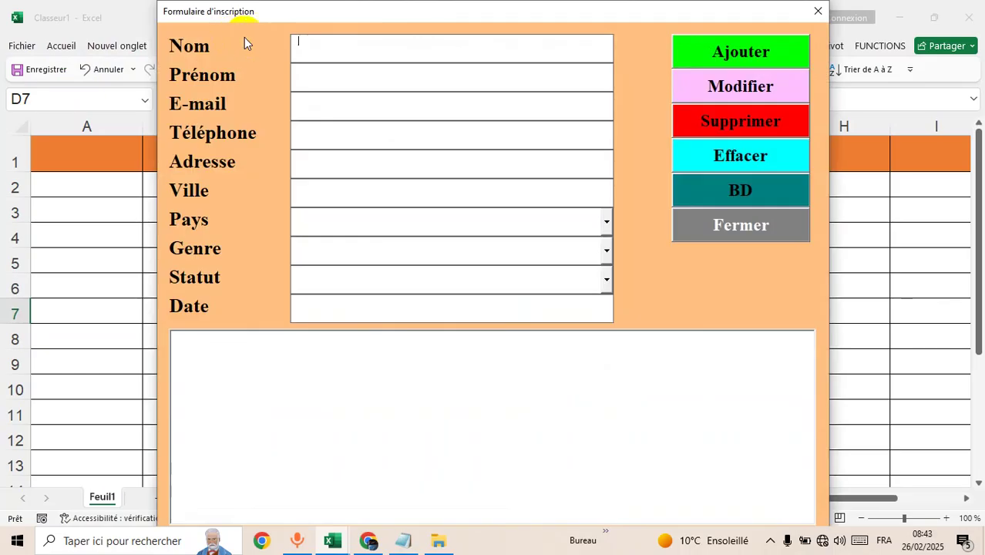
pyautogui.moveTo(606, 15); pyautogui.dragTo(623, 16)
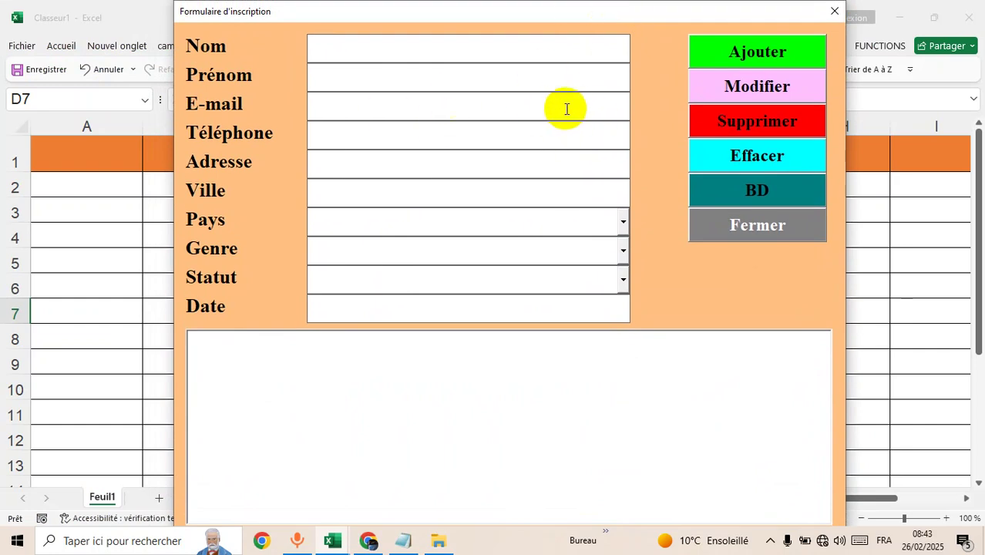
pyautogui.click(752, 99)
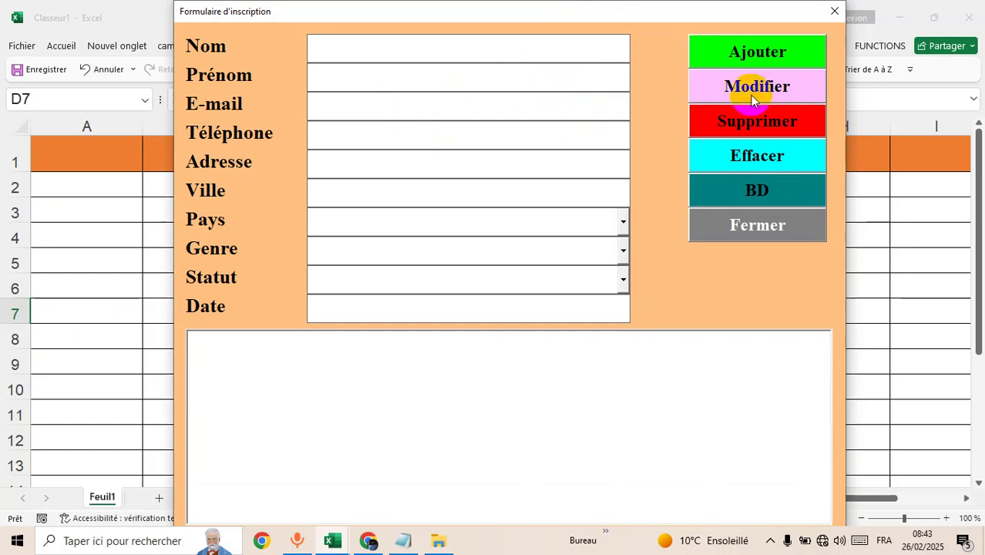
pyautogui.click(623, 278)
pyautogui.click(624, 254)
pyautogui.click(623, 223)
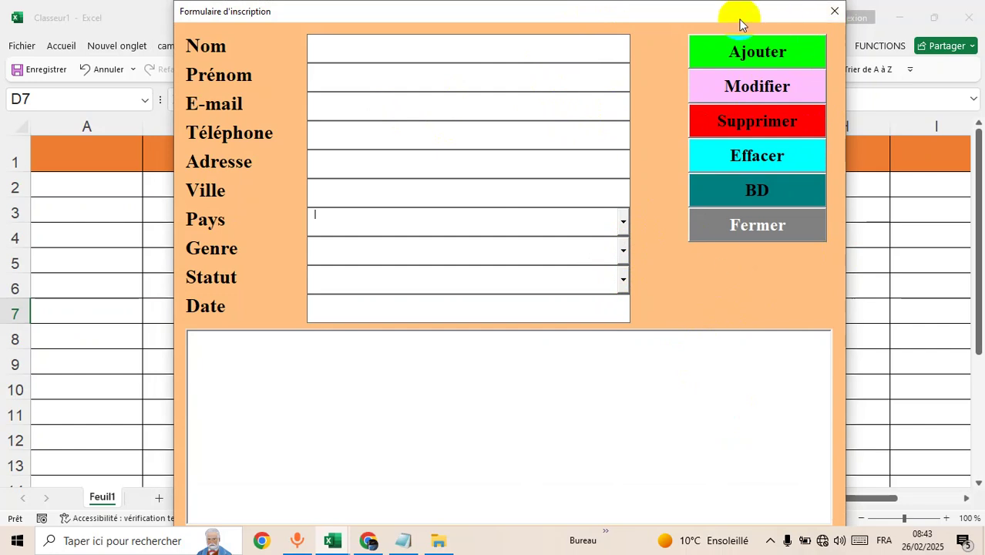
pyautogui.click(834, 11)
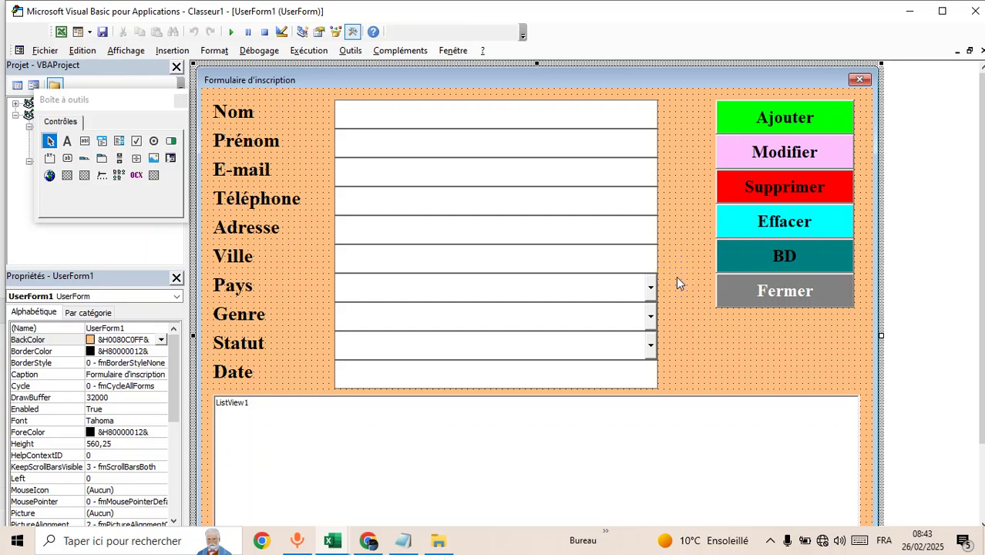
pyautogui.click(514, 116)
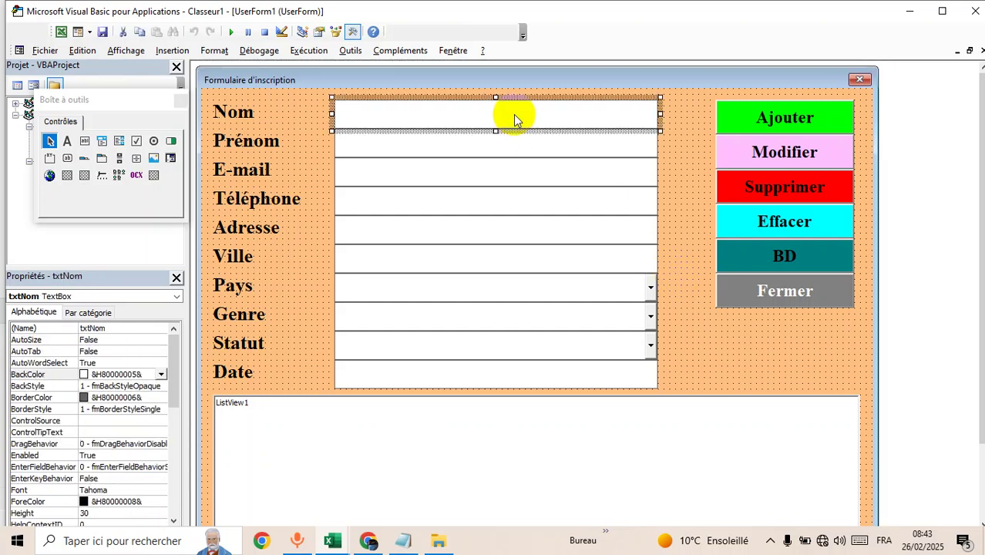
pyautogui.click(496, 151)
pyautogui.click(490, 174)
pyautogui.click(493, 205)
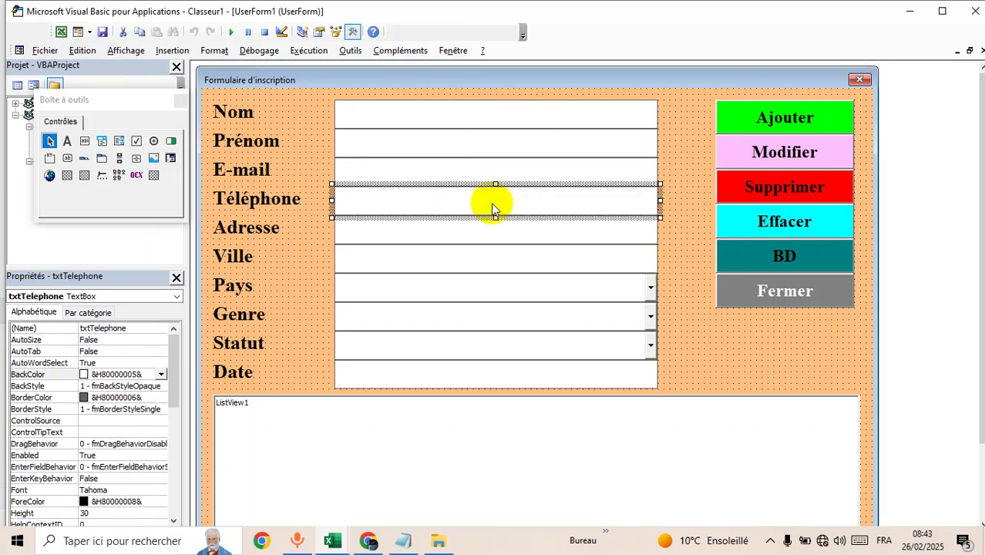
pyautogui.click(497, 232)
pyautogui.click(486, 266)
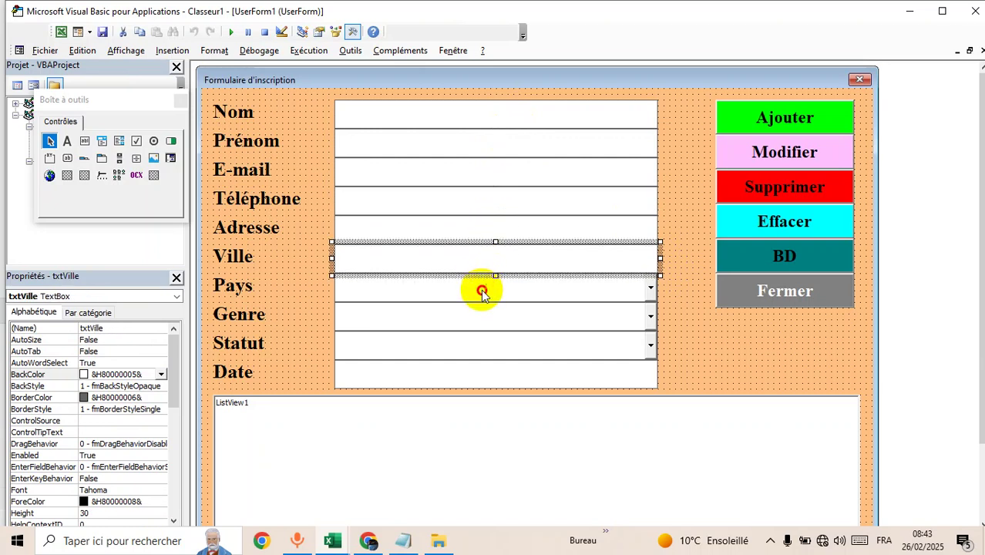
pyautogui.click(479, 289)
pyautogui.click(479, 316)
pyautogui.click(472, 349)
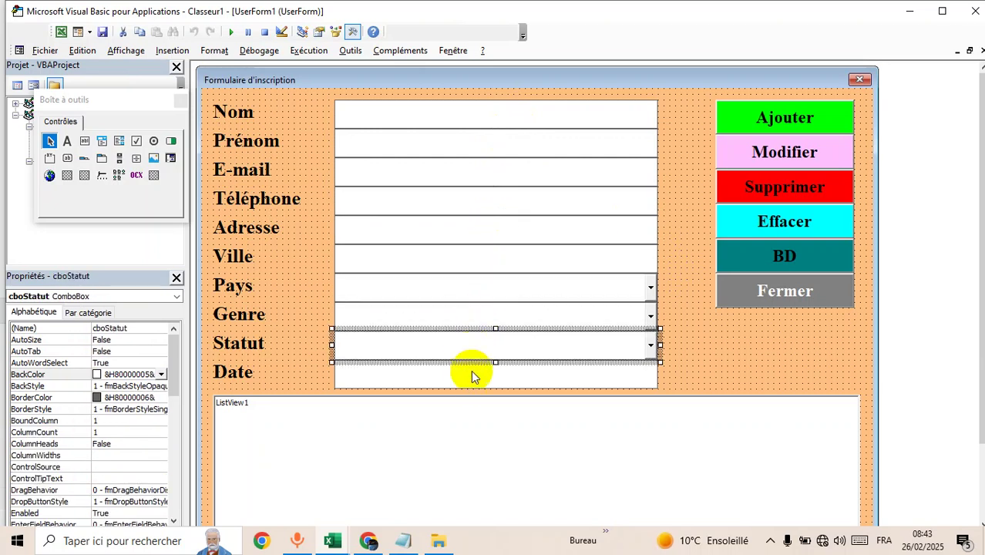
pyautogui.click(473, 376)
pyautogui.click(782, 344)
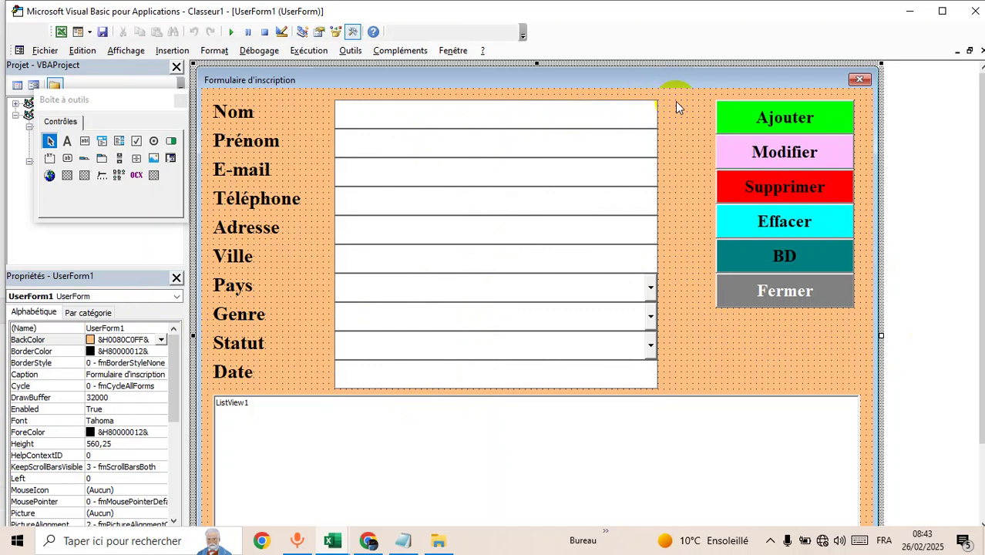
pyautogui.moveTo(103, 106)
pyautogui.mouseDown()
pyautogui.moveTo(94, 202)
pyautogui.moveTo(98, 160)
pyautogui.mouseUp()
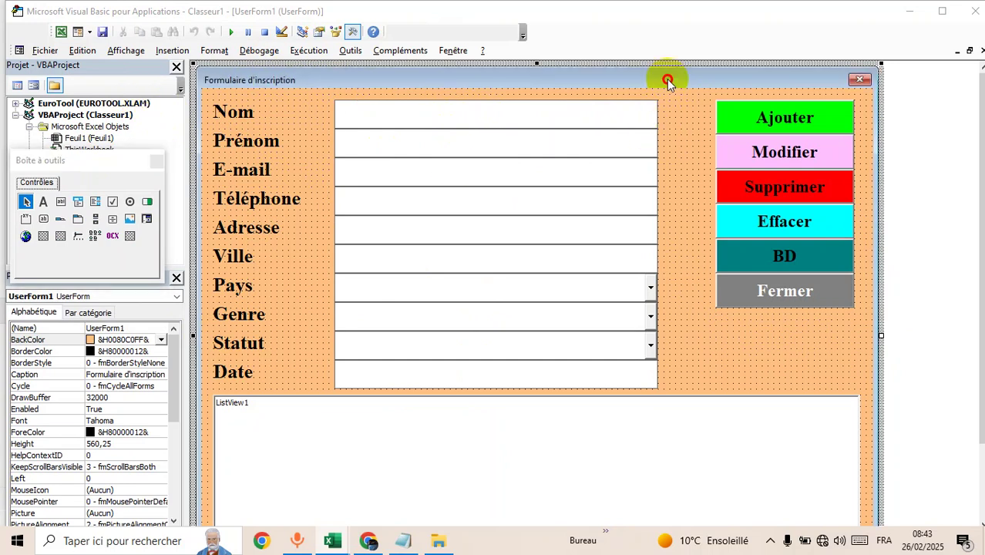
# - Save the workbook as macro-enabled 'fo inscri.xlsm' in the f d saisie folder
pyautogui.click(61, 32)
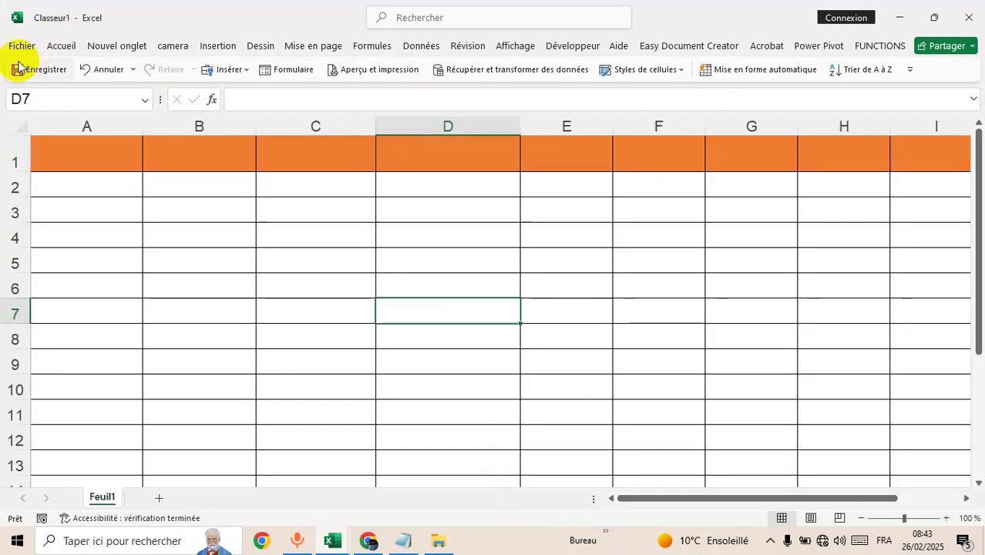
pyautogui.click(26, 46)
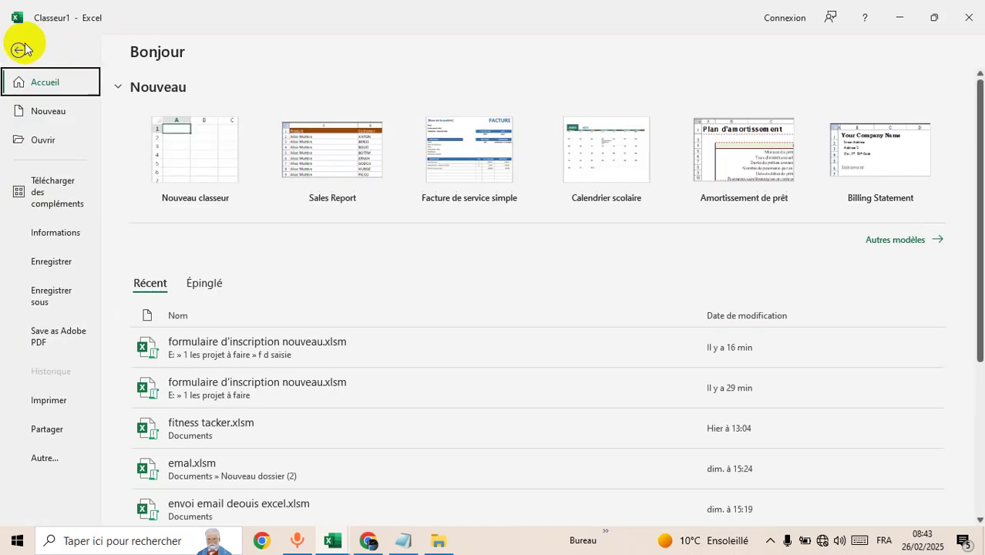
pyautogui.click(69, 295)
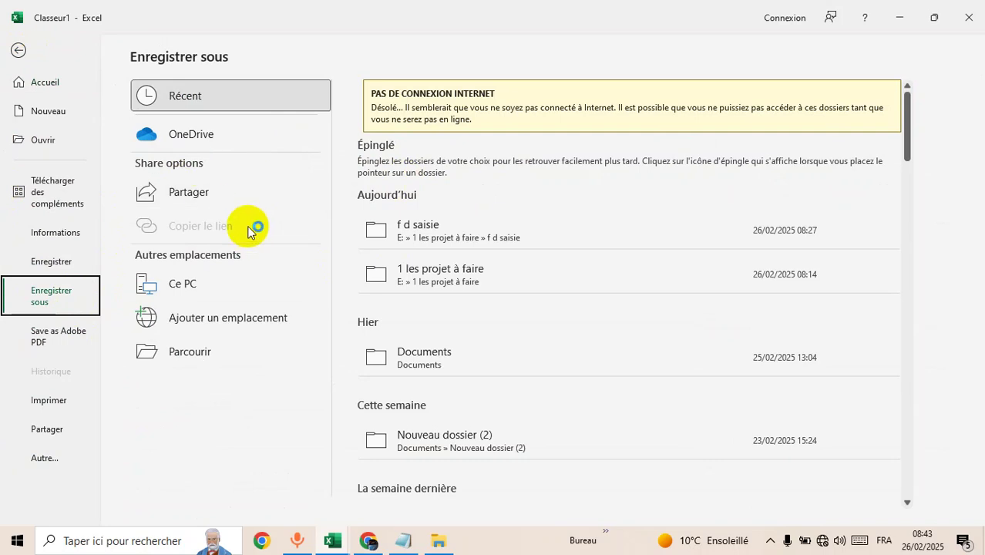
pyautogui.click(472, 228)
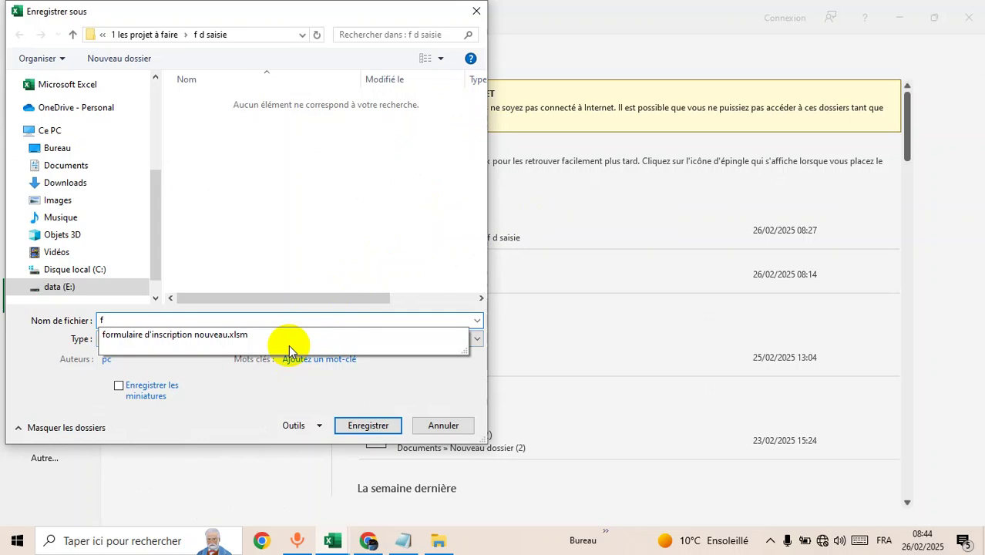
pyautogui.write('o inscri')
pyautogui.click(150, 341)
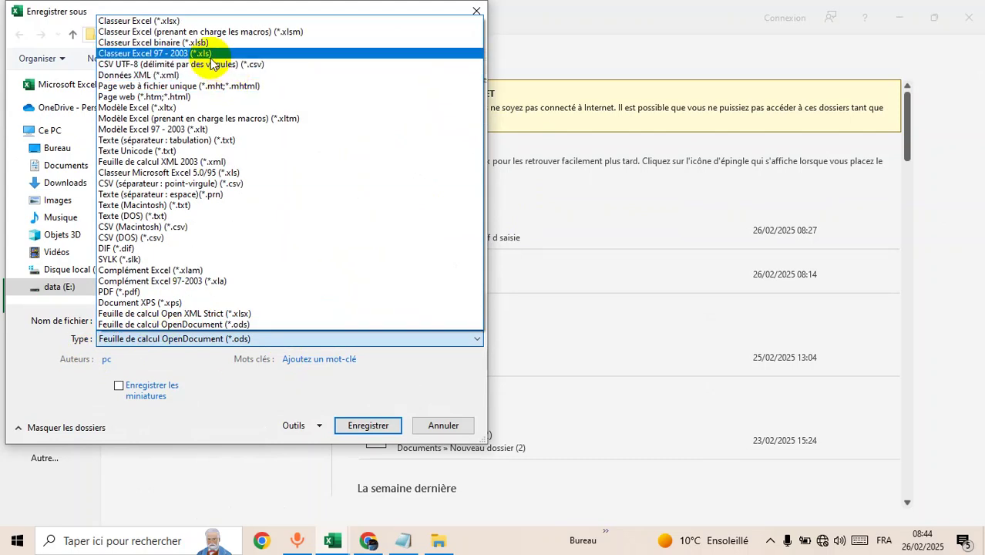
pyautogui.click(240, 32)
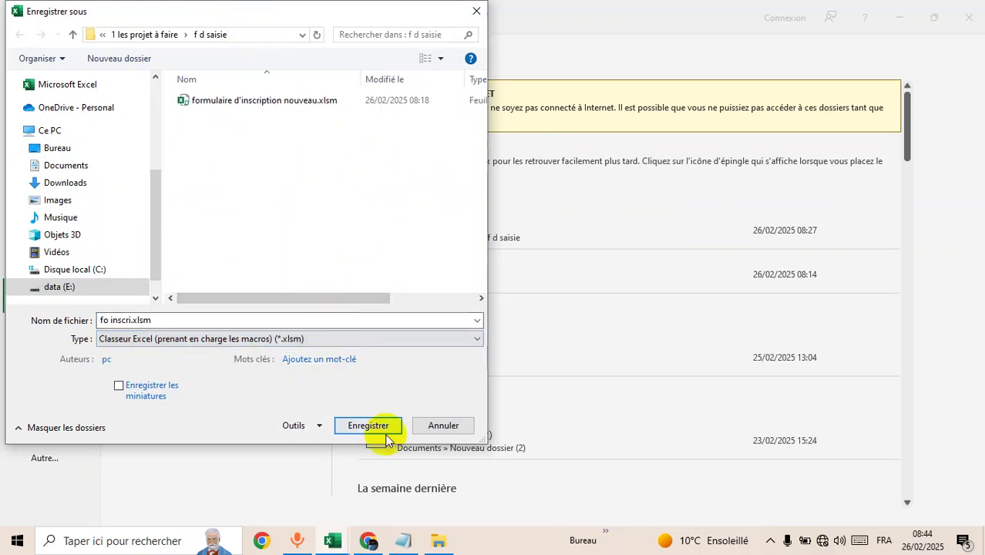
pyautogui.click(375, 425)
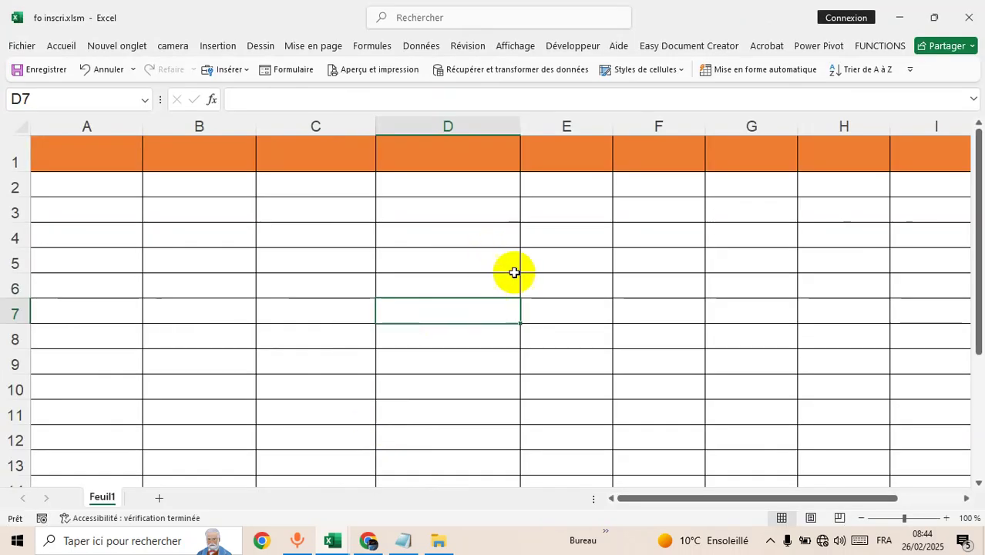
pyautogui.click(626, 336)
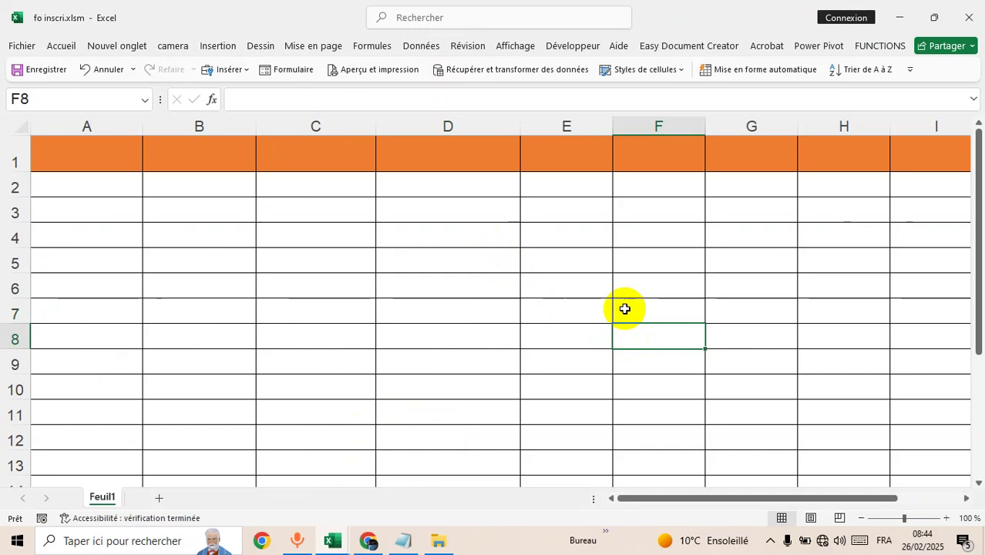